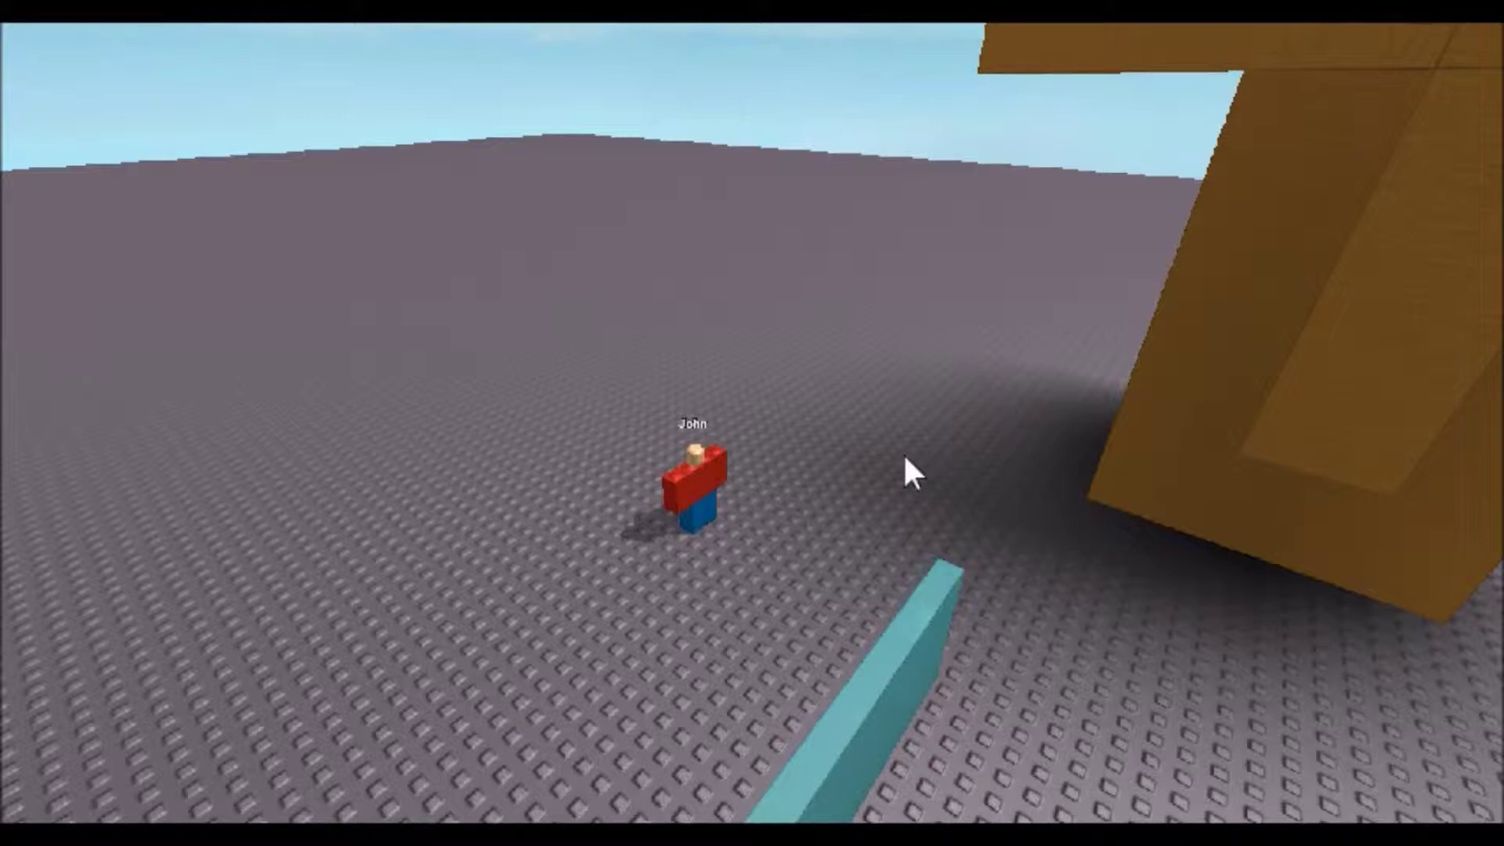
key("s")
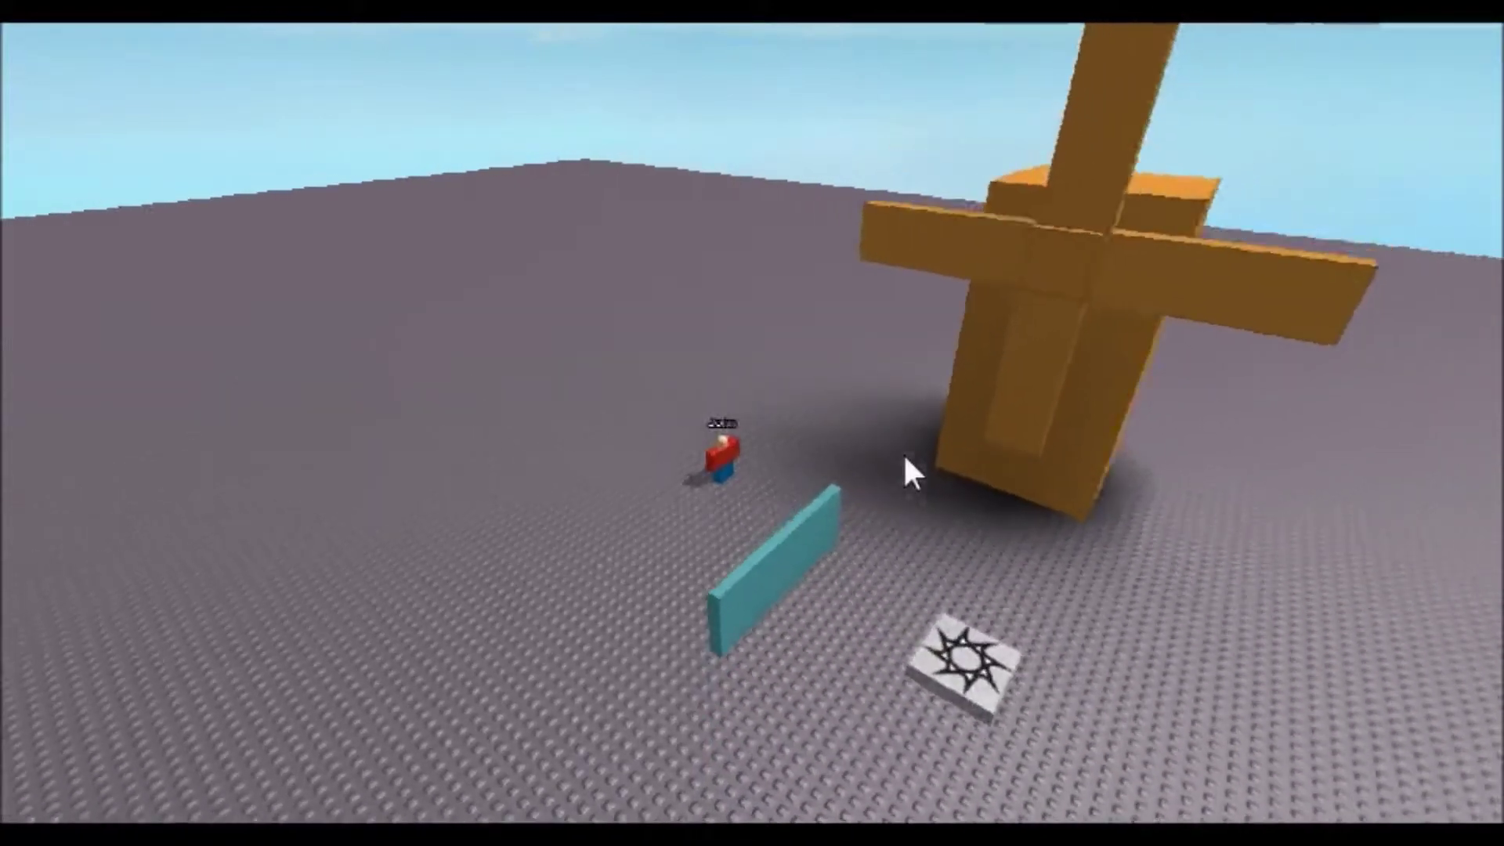
key("d")
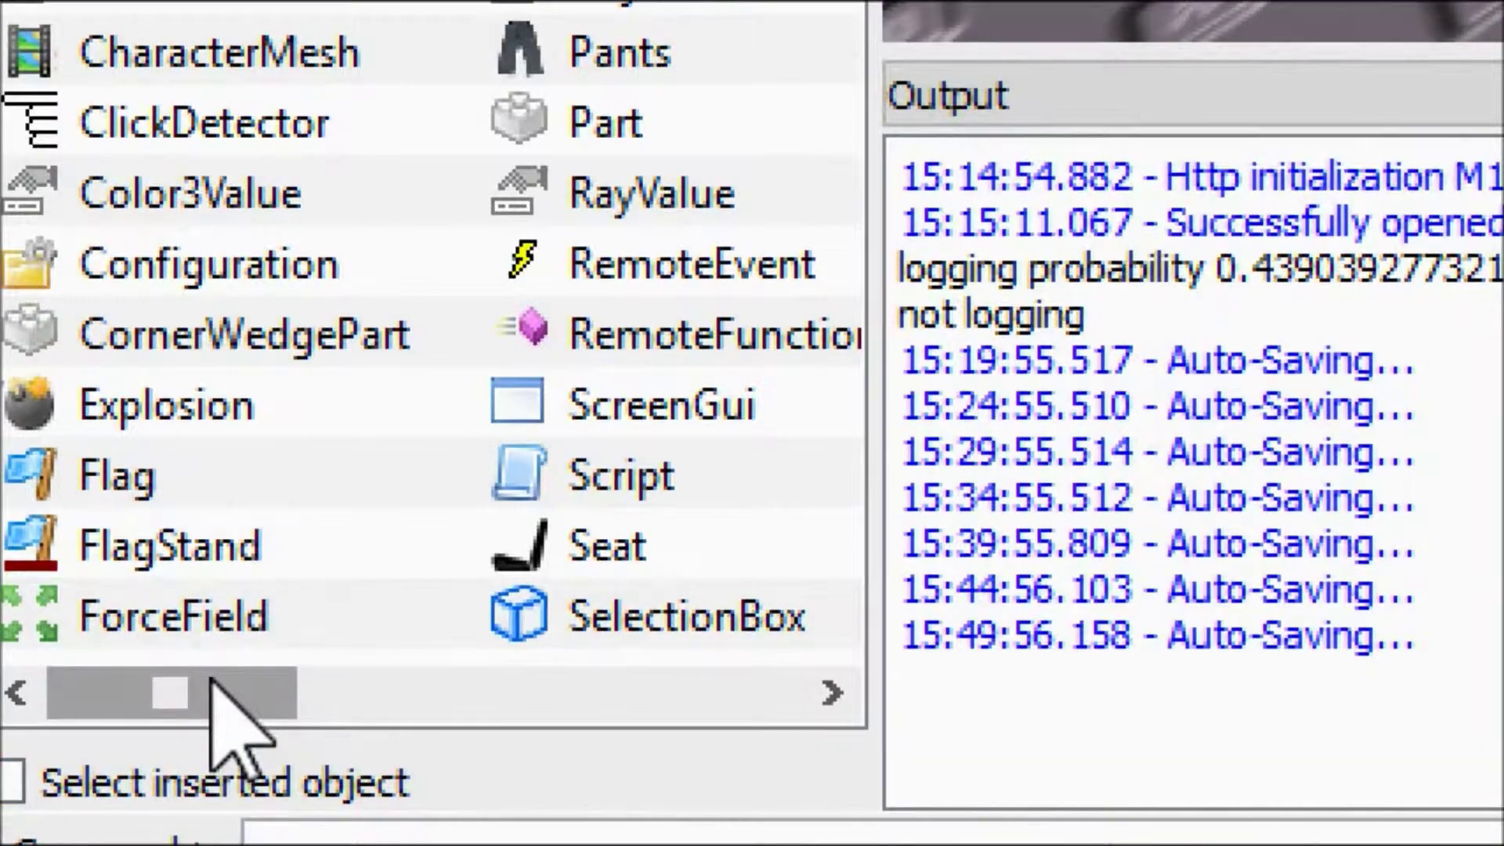
Step: Insert a Dialog object into the Head of the NPC character model and select it
left_click_drag(208, 699, 58, 688)
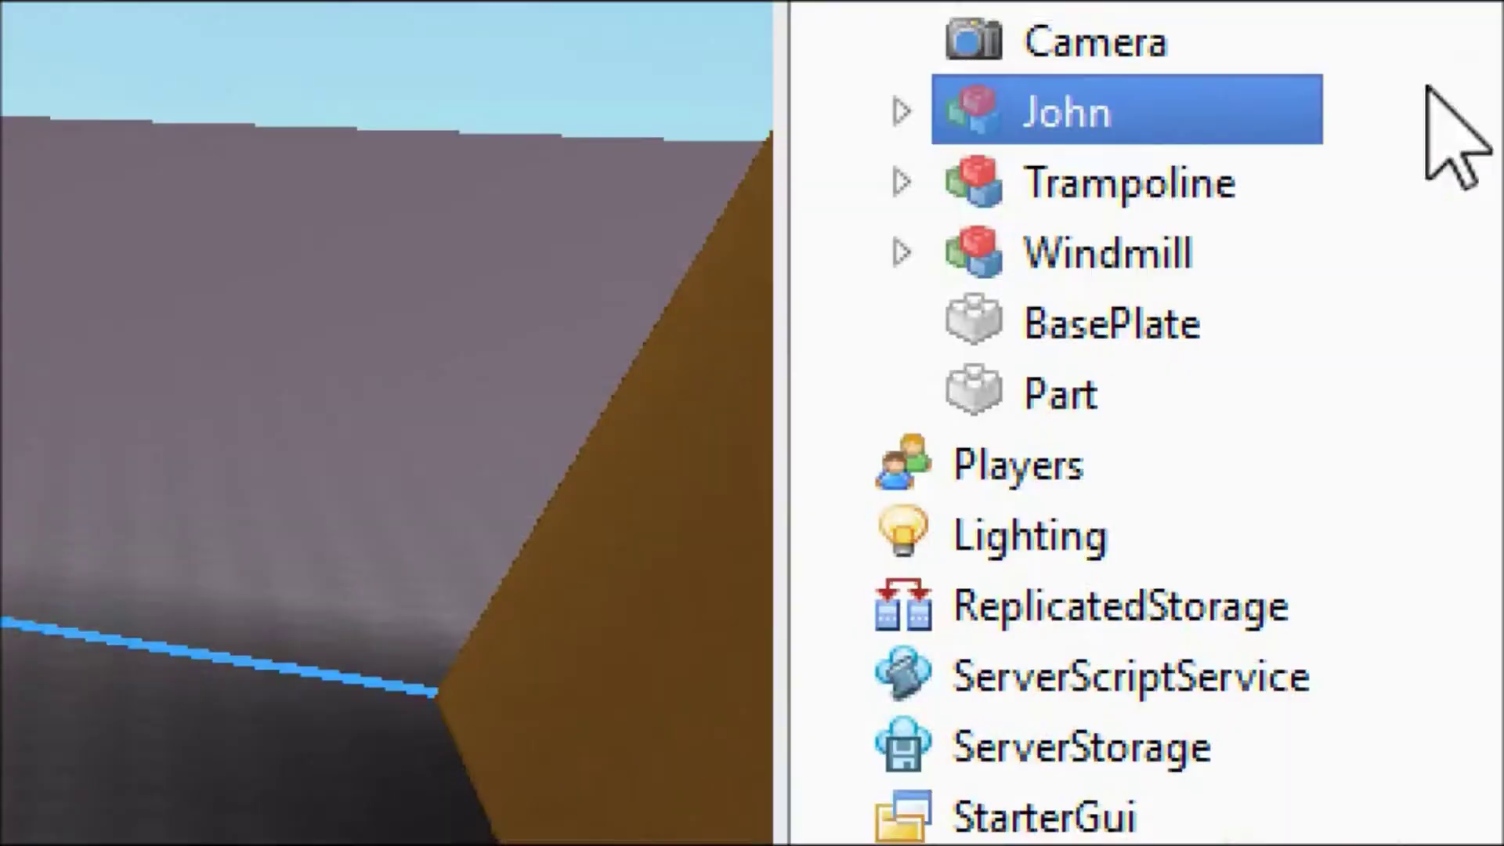
left_click(897, 141)
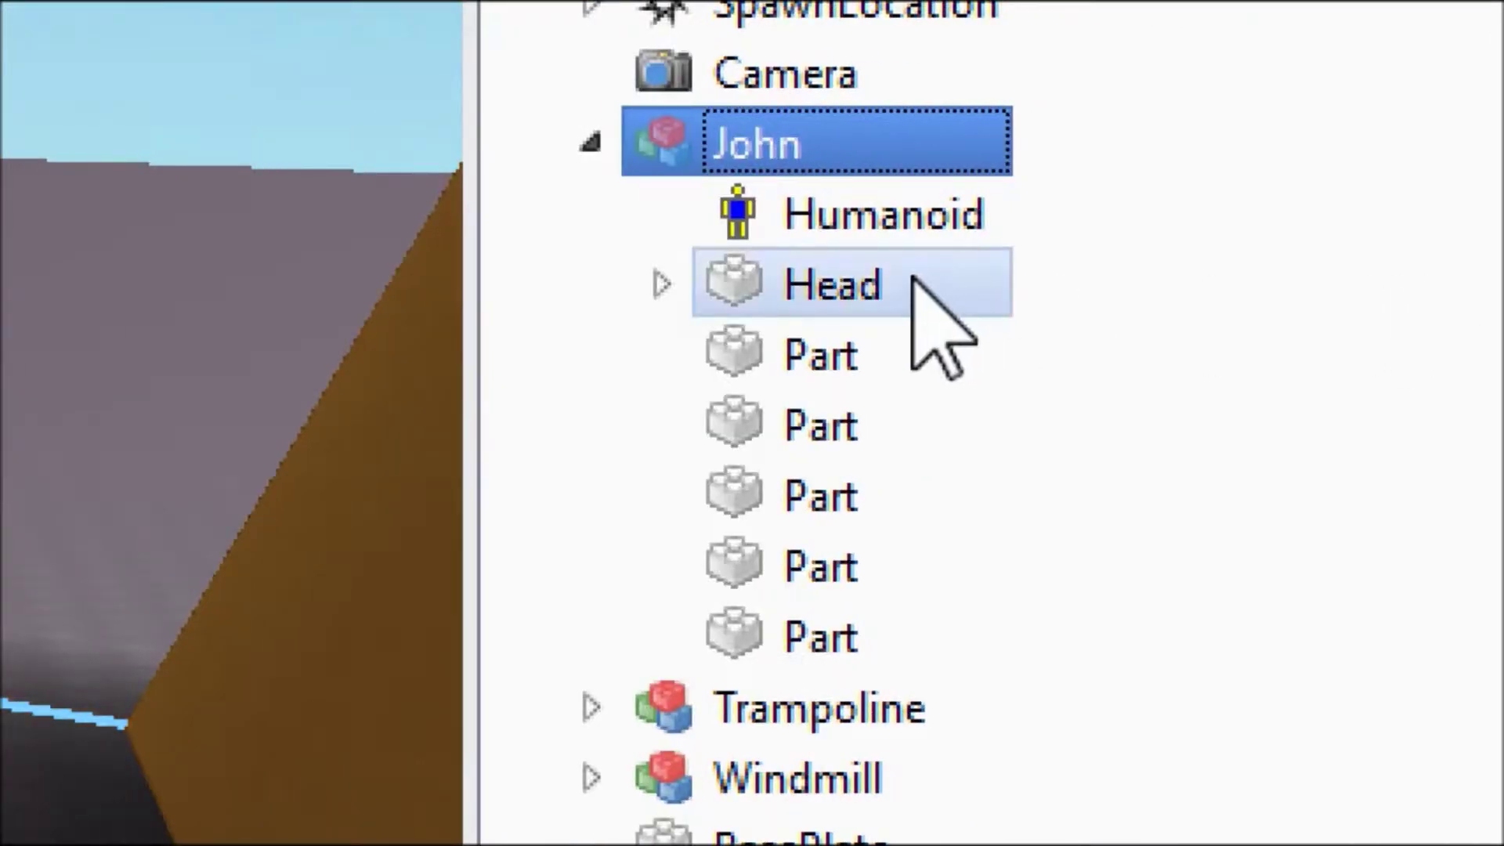
left_click(1205, 292)
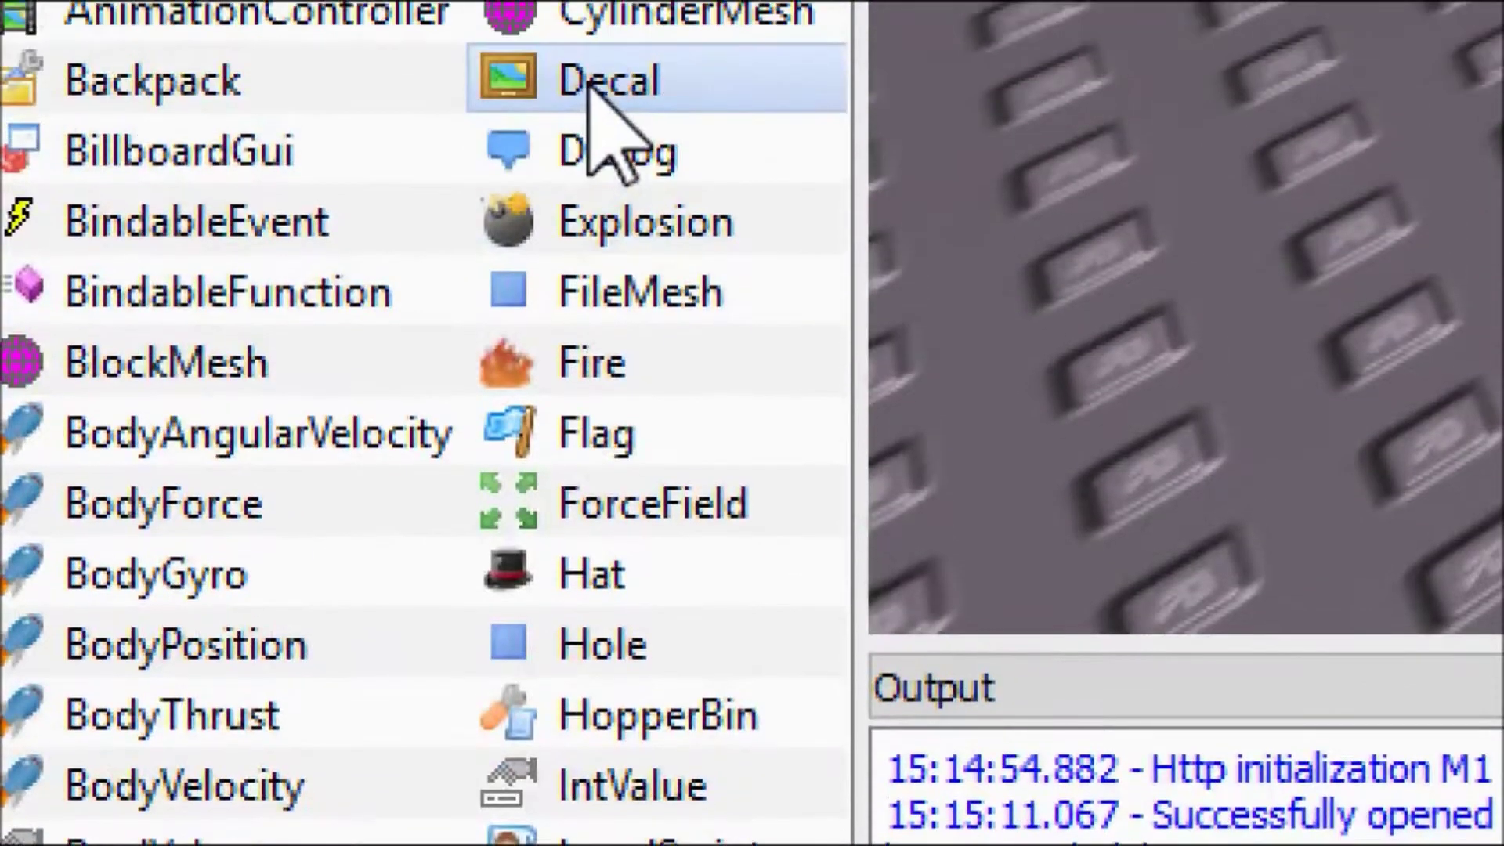
left_click(647, 177)
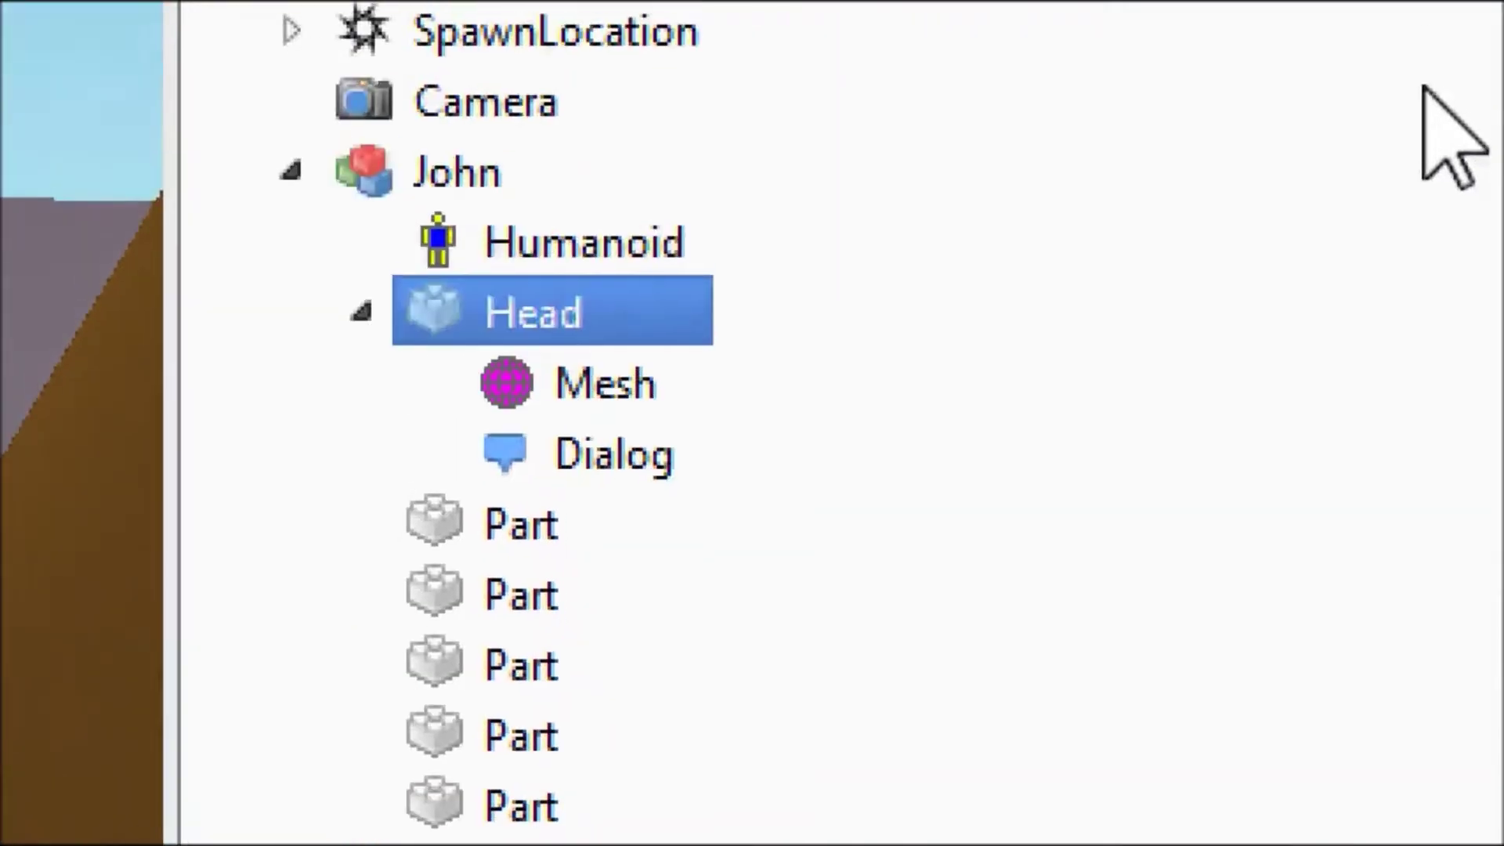
left_click(618, 467)
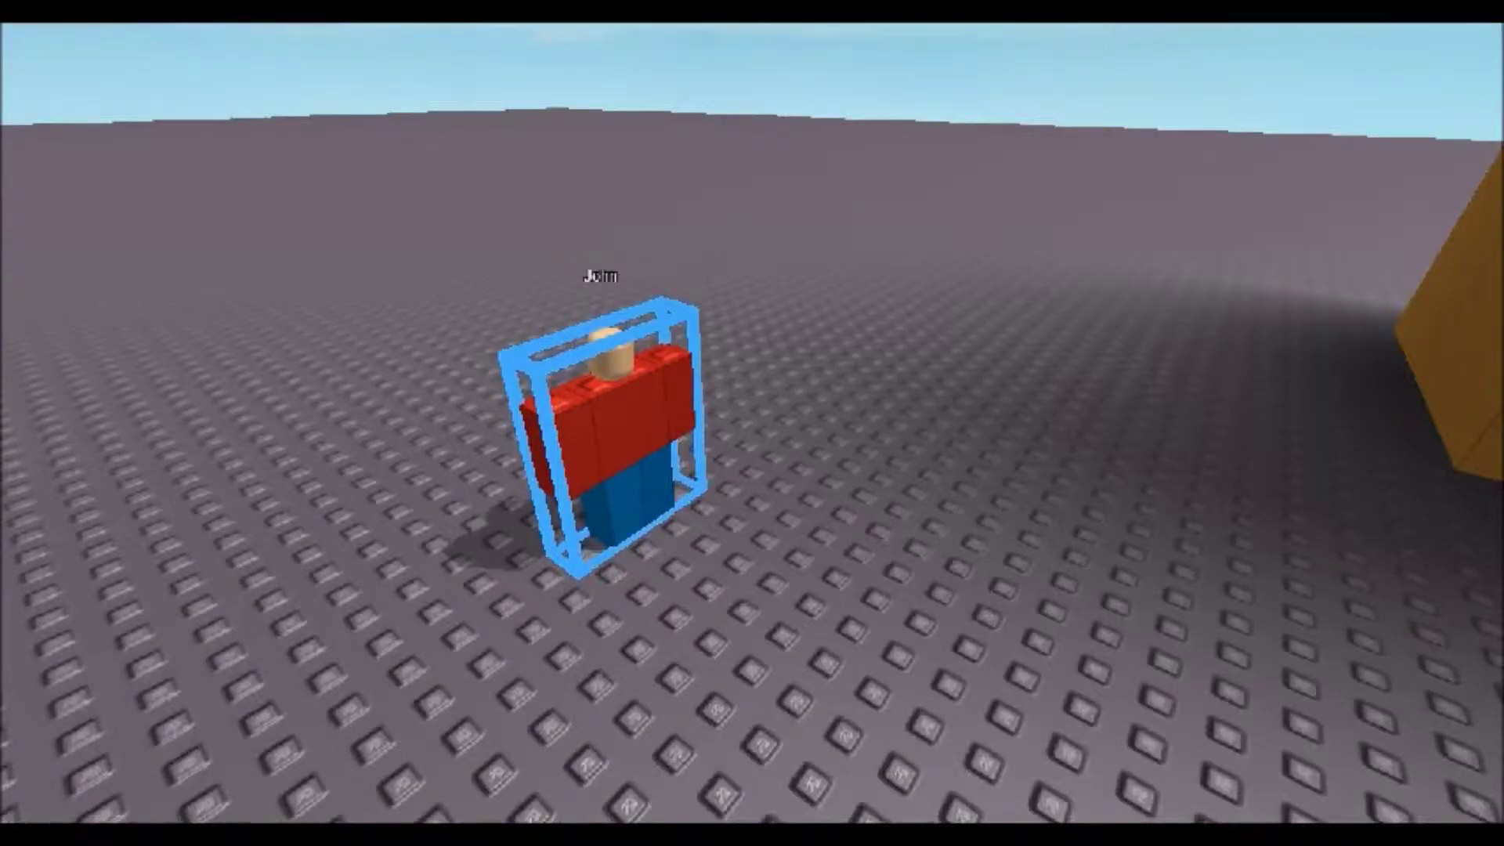
Step: View the NPC character up close and examine the ConversationDistance property of its Dialog
left_click(806, 384)
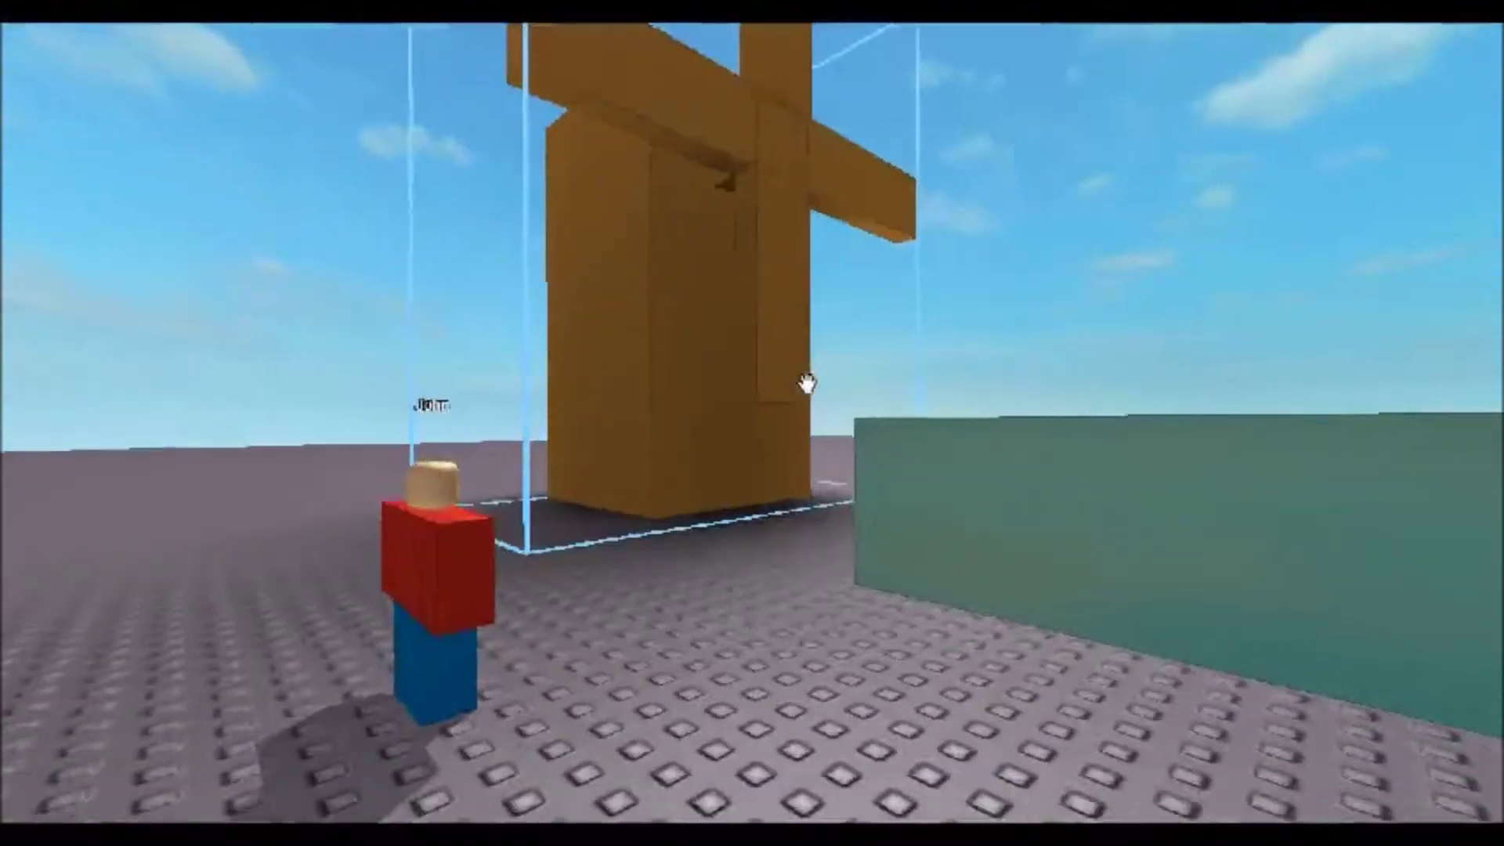
right_click_drag(806, 384, 715, 486)
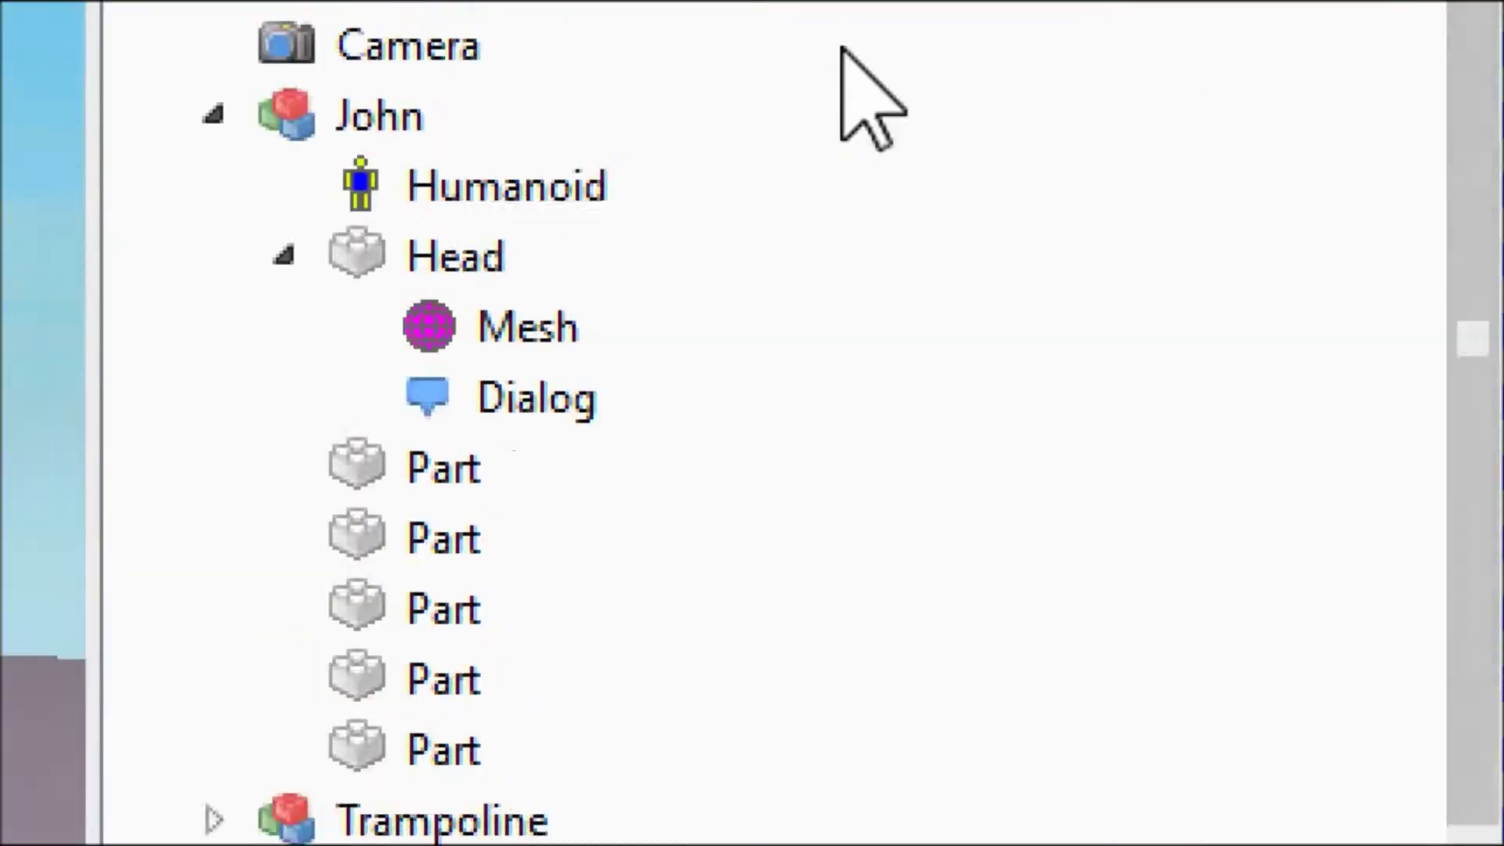
left_click(584, 398)
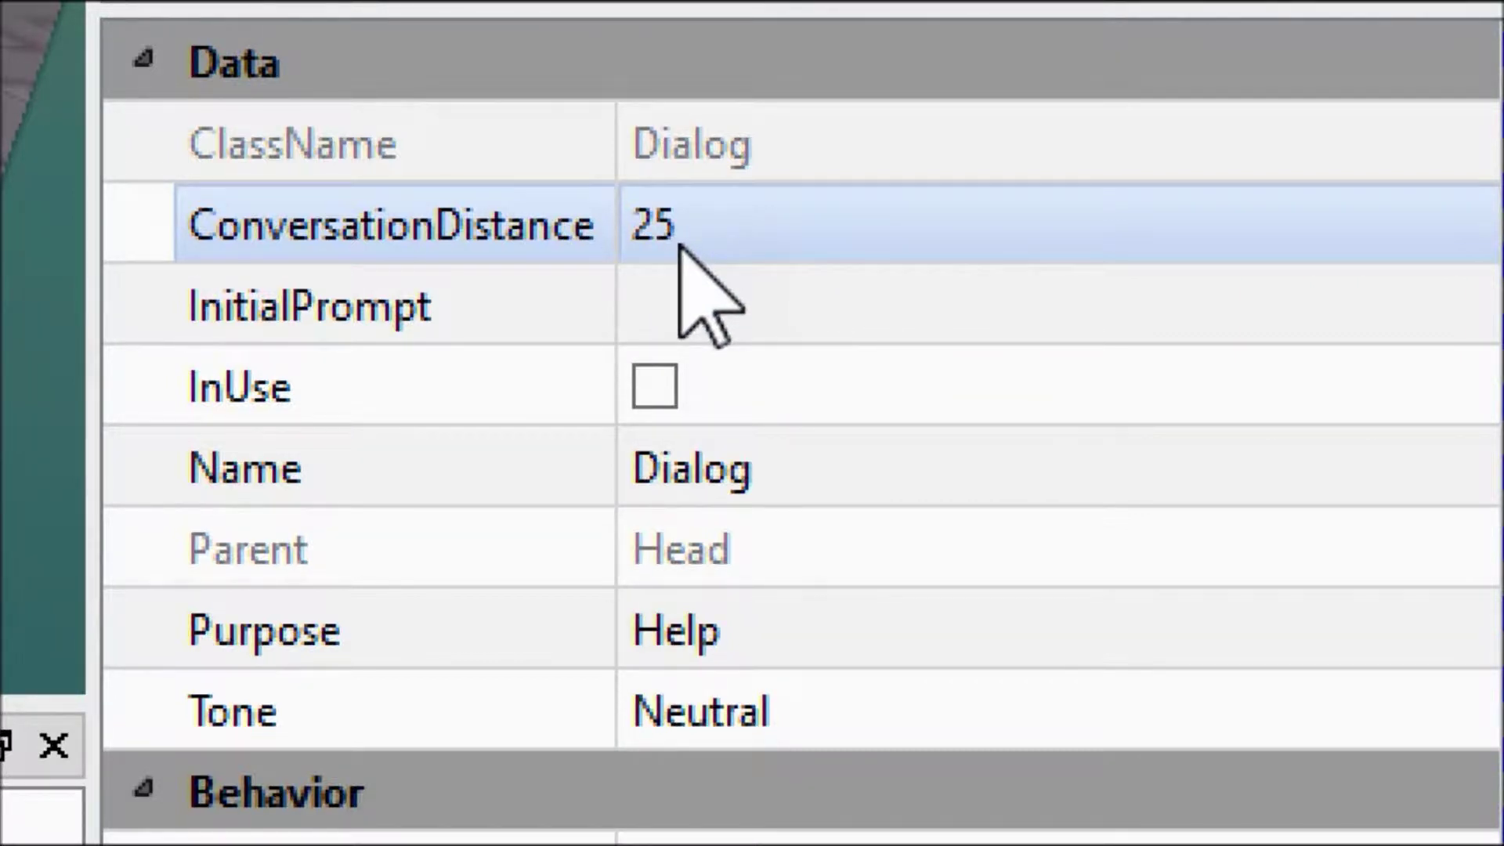
left_click(602, 274)
left_click(718, 231)
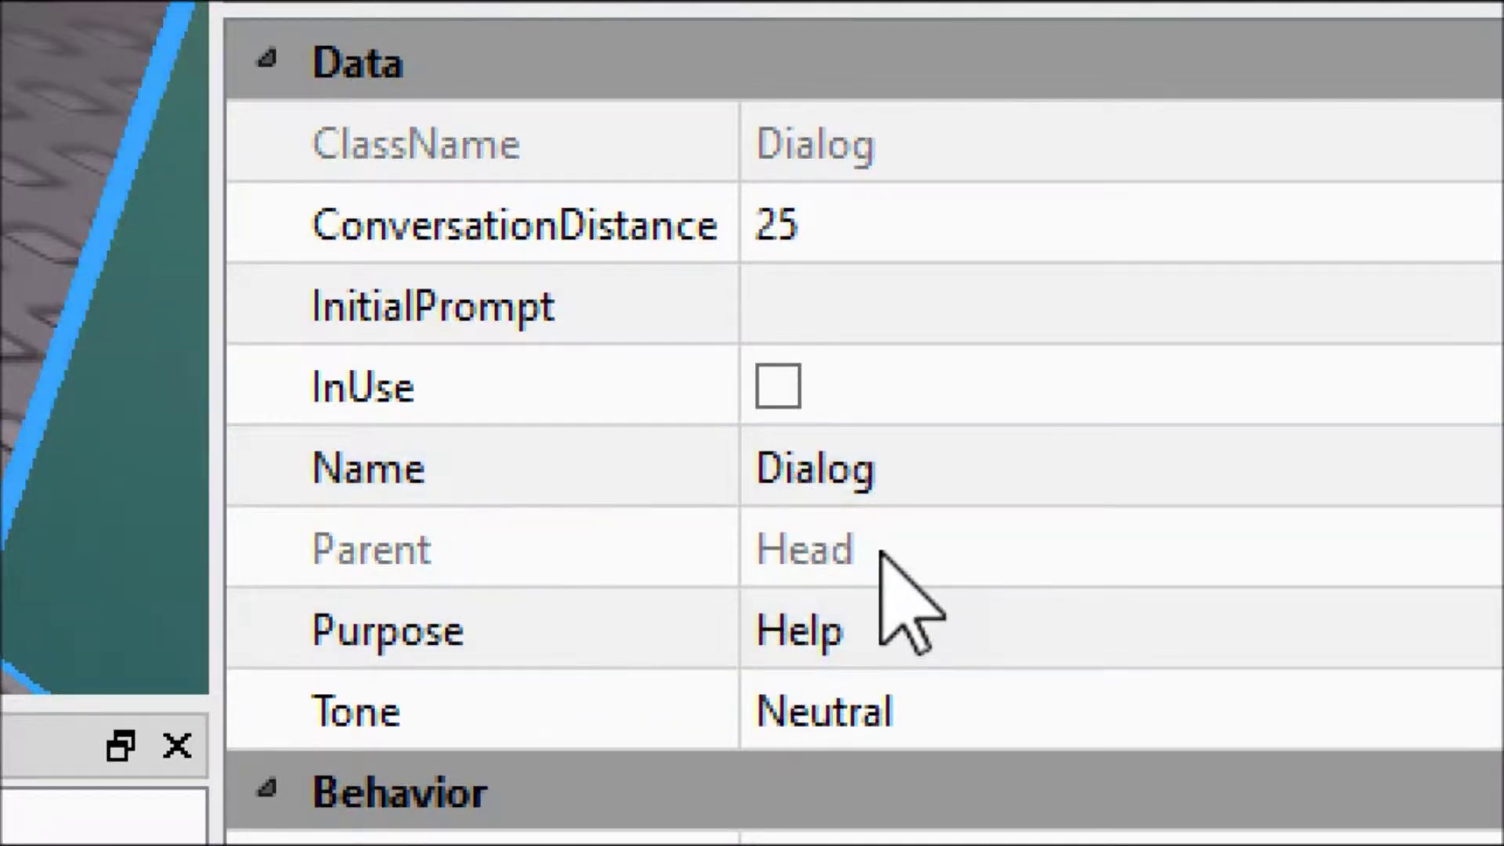
Step: Set the Dialog's Purpose to Quest and its Tone to Friendly
left_click(893, 635)
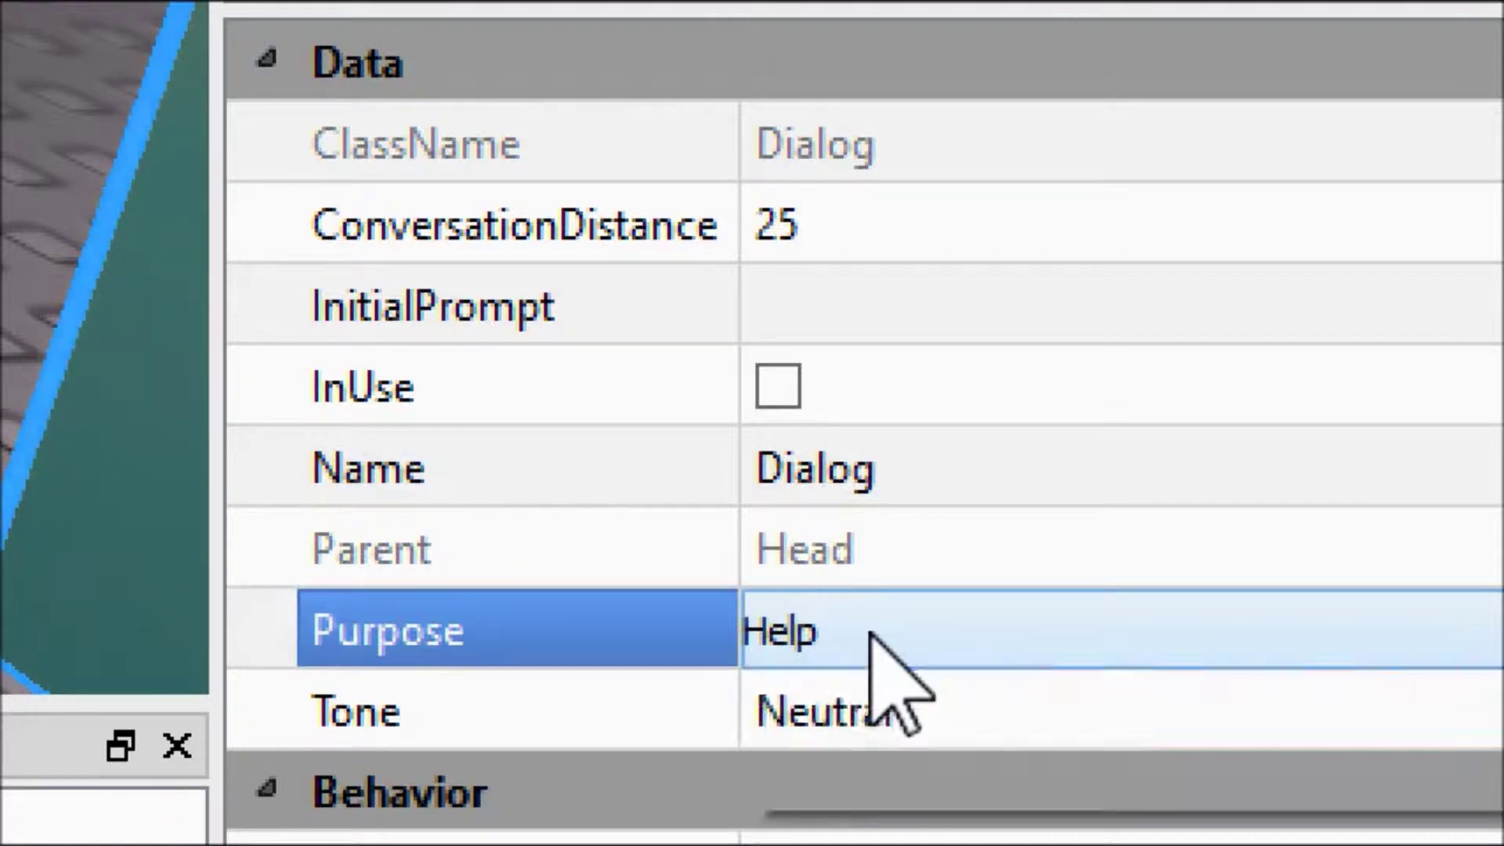
left_click(881, 651)
left_click(913, 648)
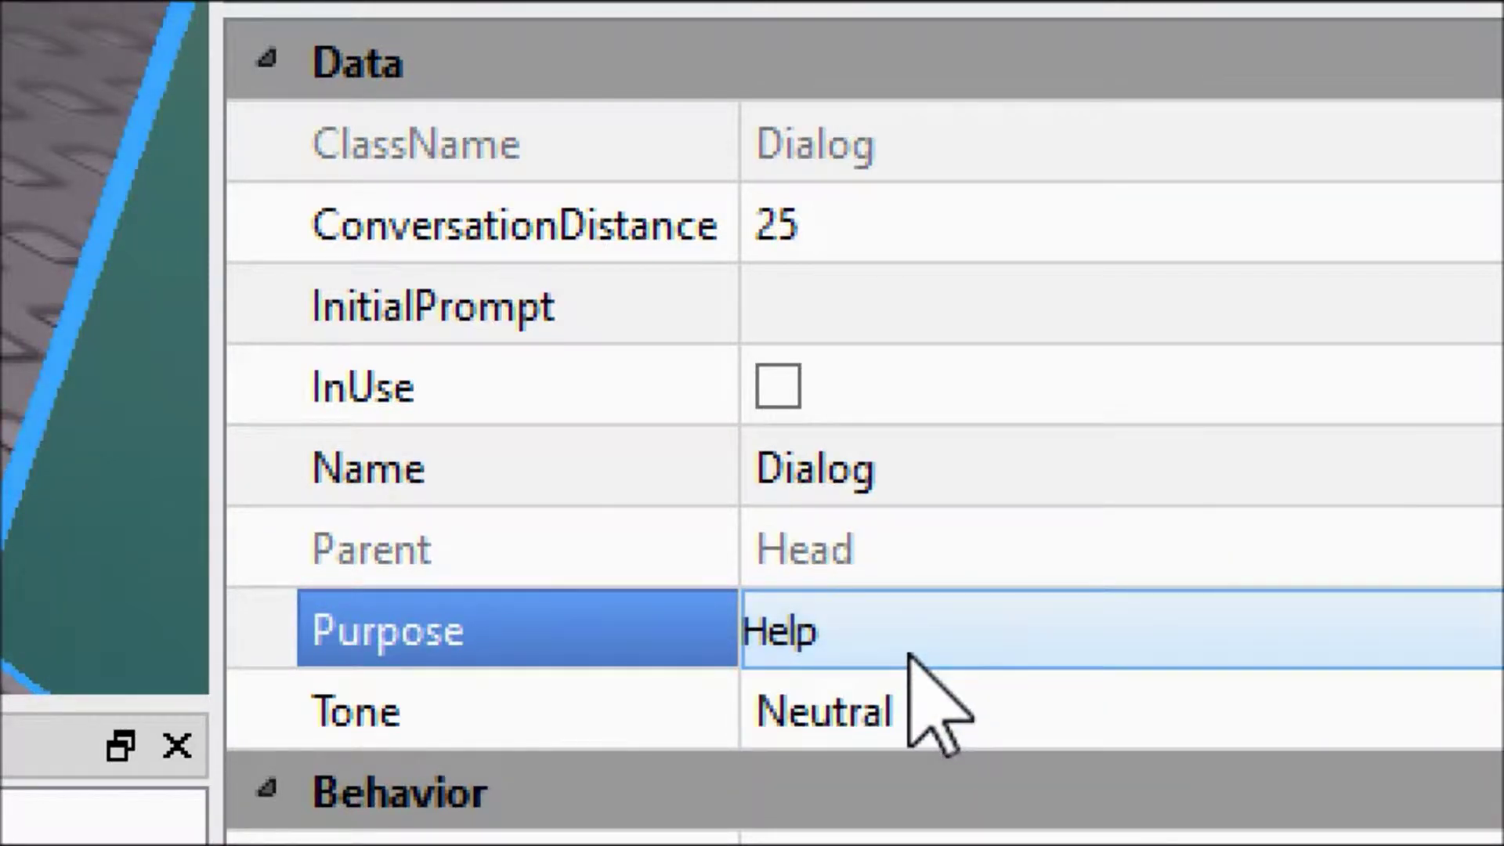
left_click(859, 627)
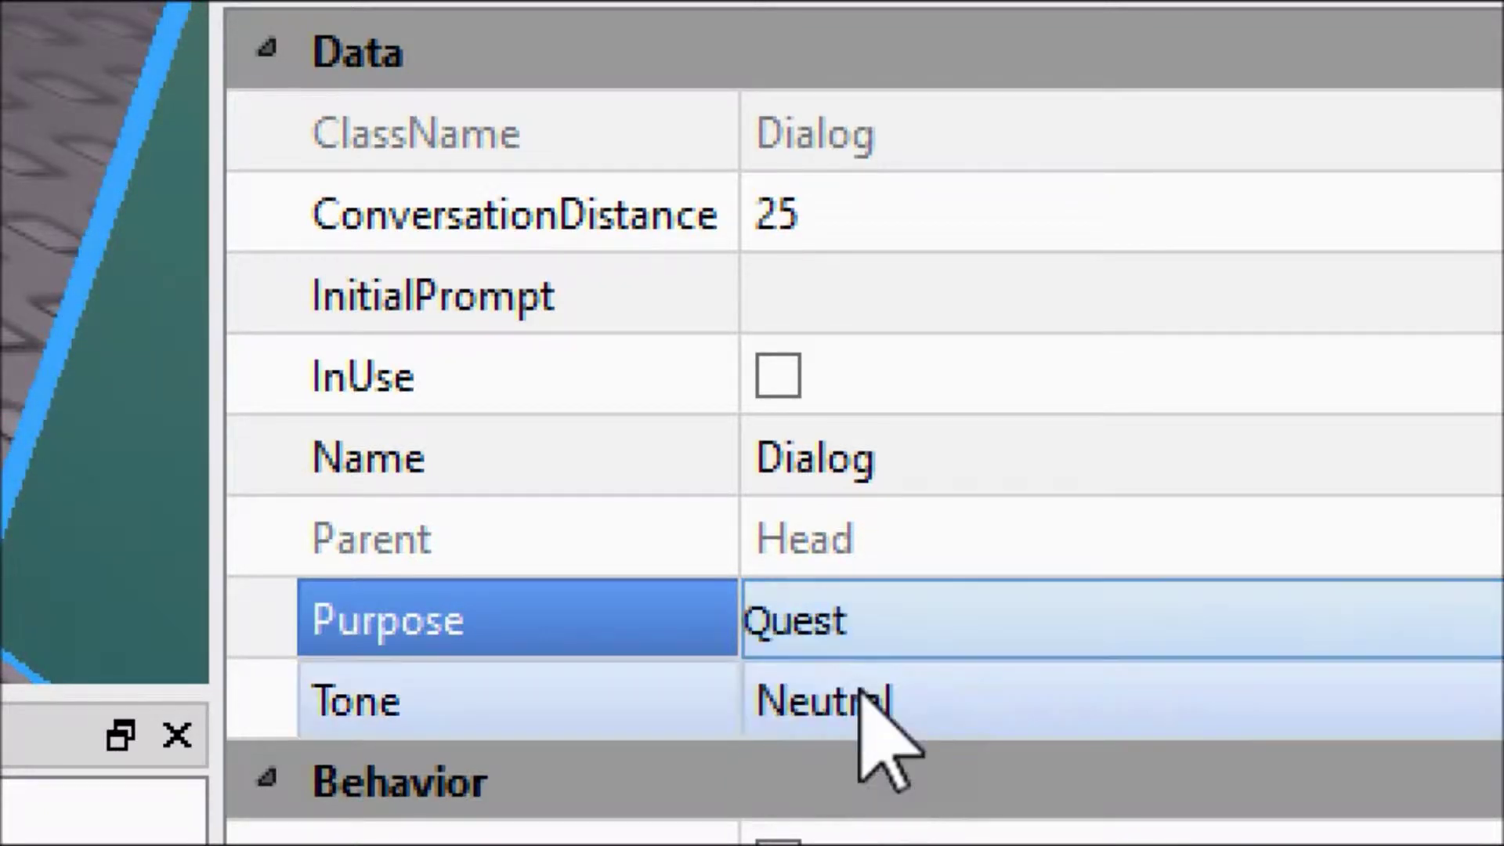
left_click(861, 691)
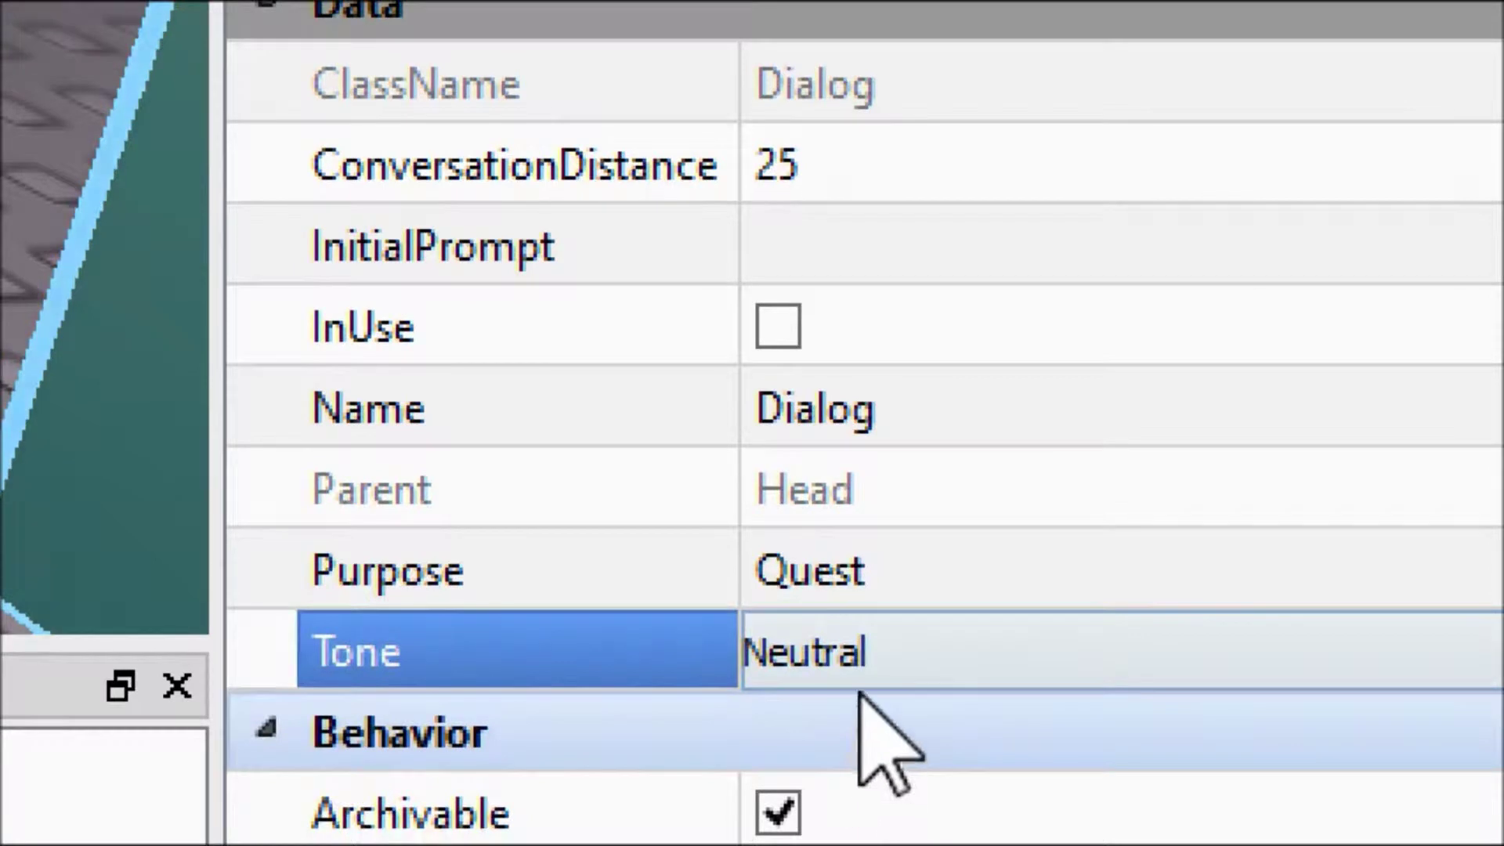
left_click(865, 719)
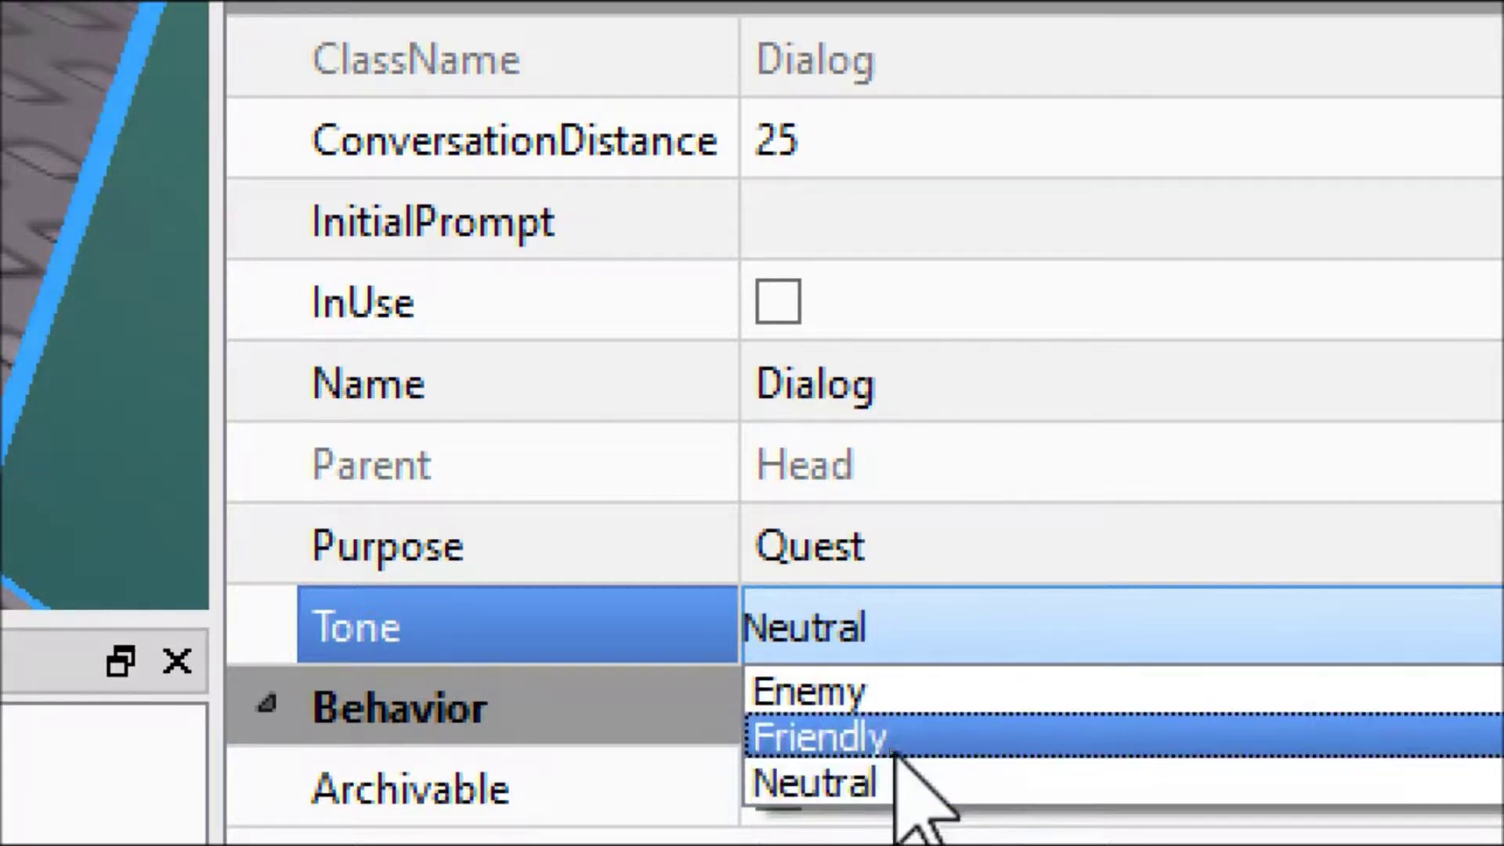
left_click(909, 735)
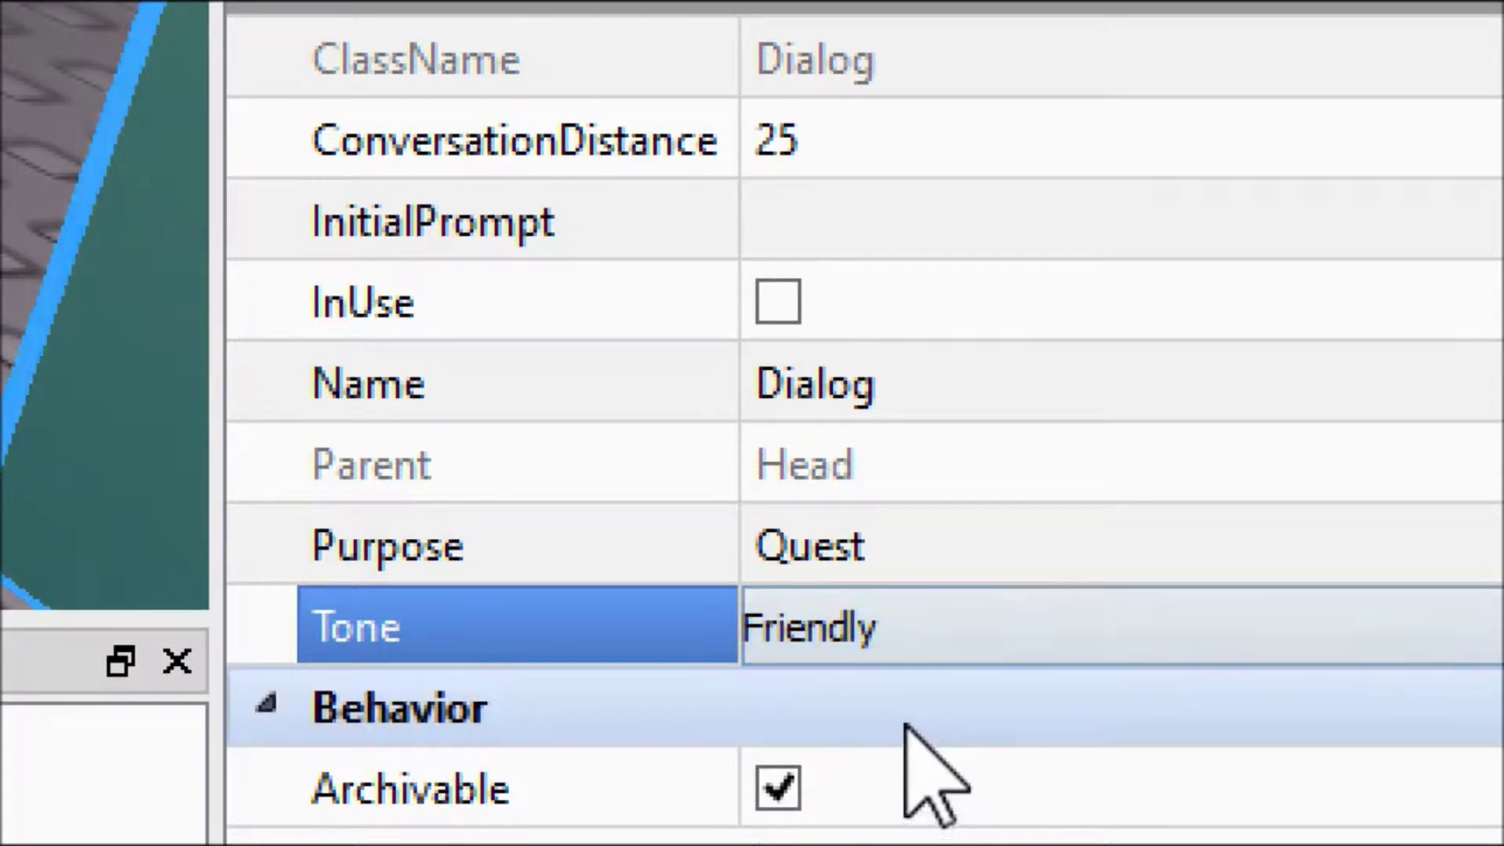
Step: Set the Dialog's InitialPrompt to "Hey, how are you?"
left_click(858, 234)
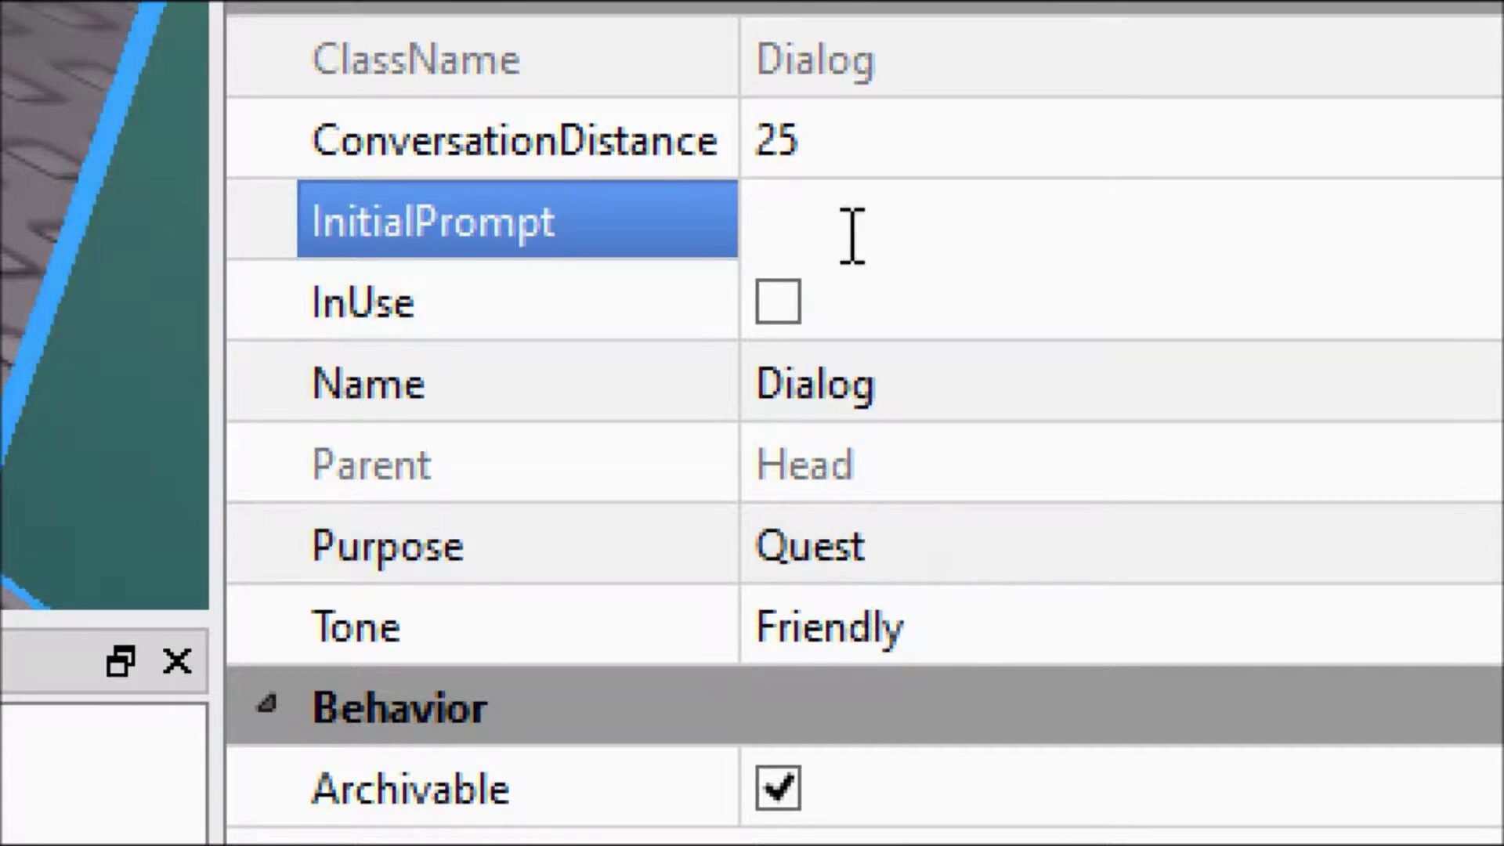
type("Hey,")
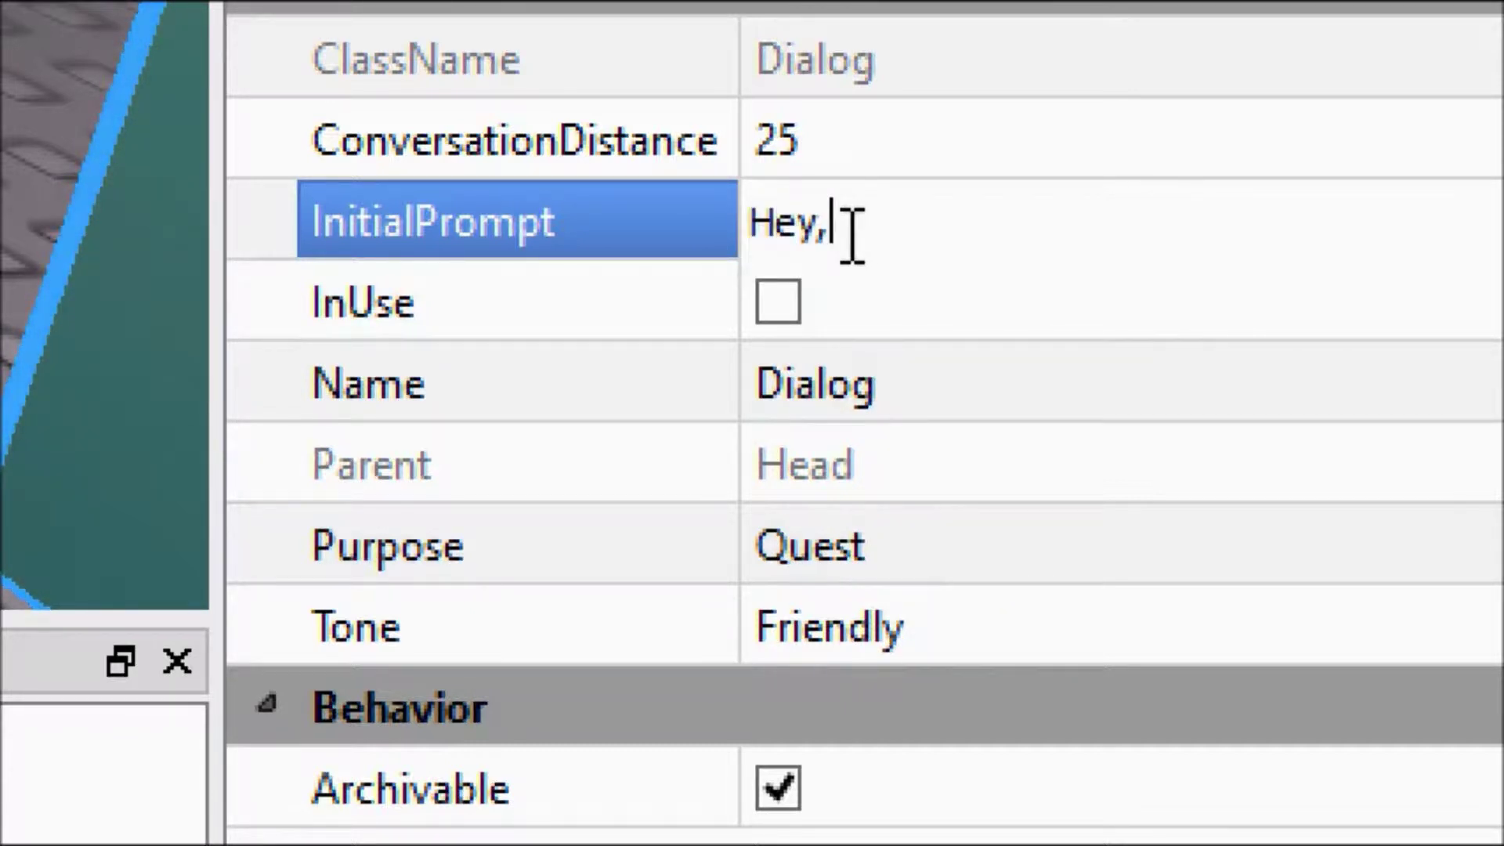
type(" how are you?")
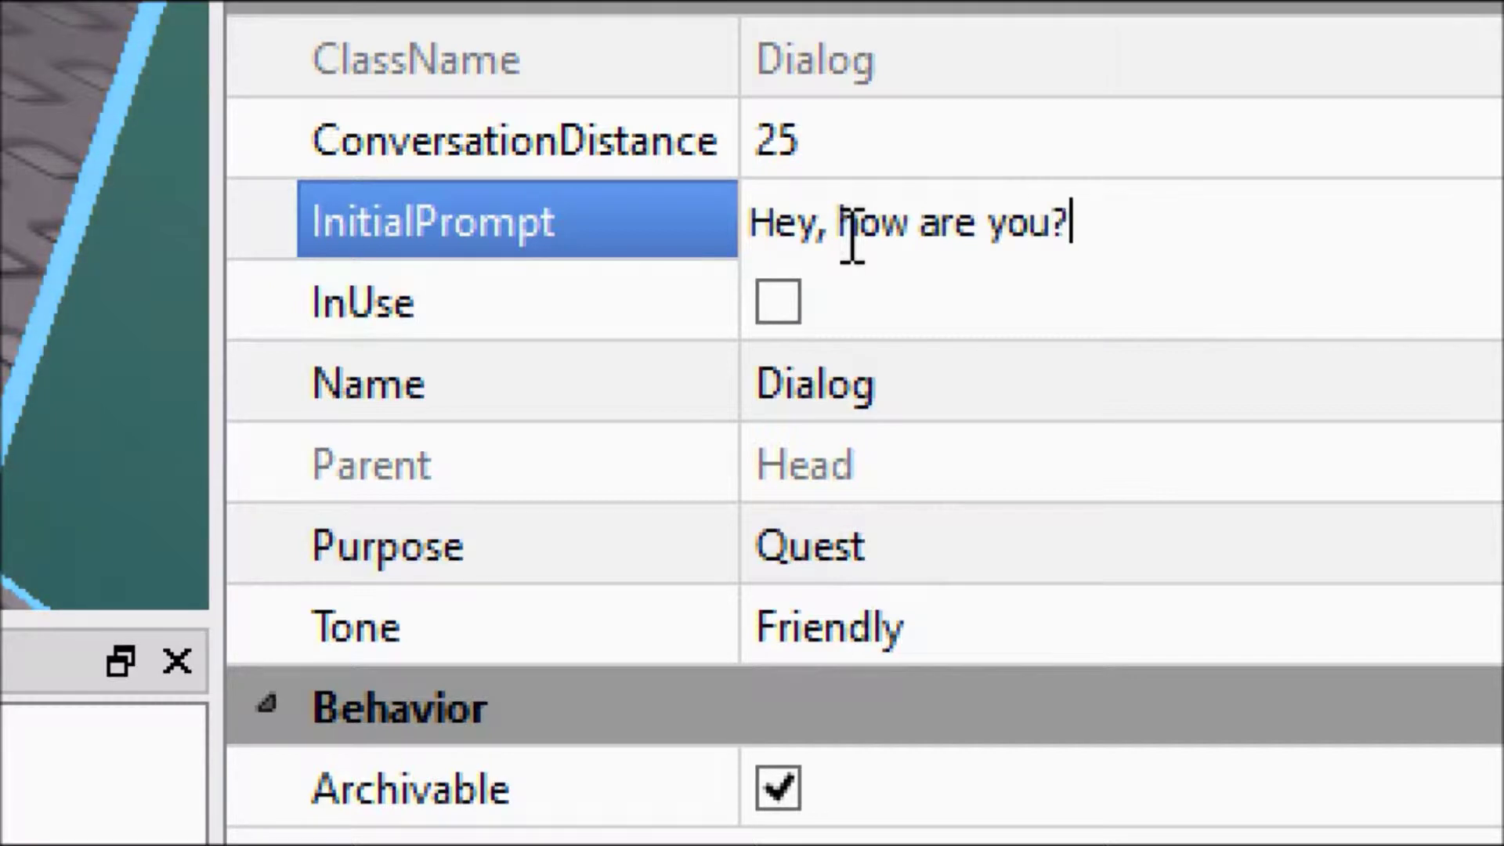
key("Return")
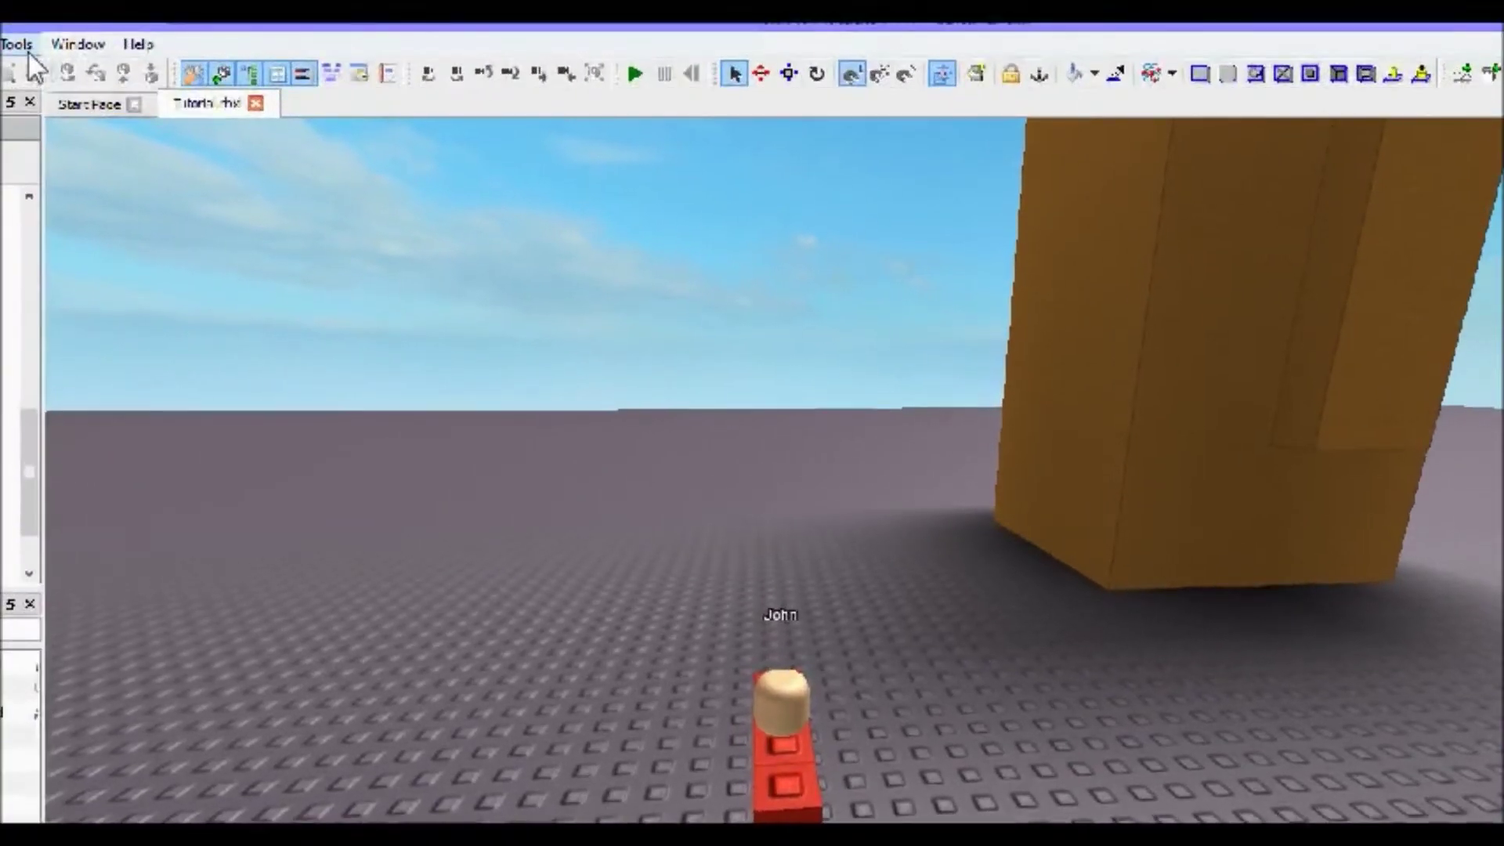
Step: Start a Play Solo test of the place and bring its window to the front
left_click(16, 44)
mouse_move(100, 116)
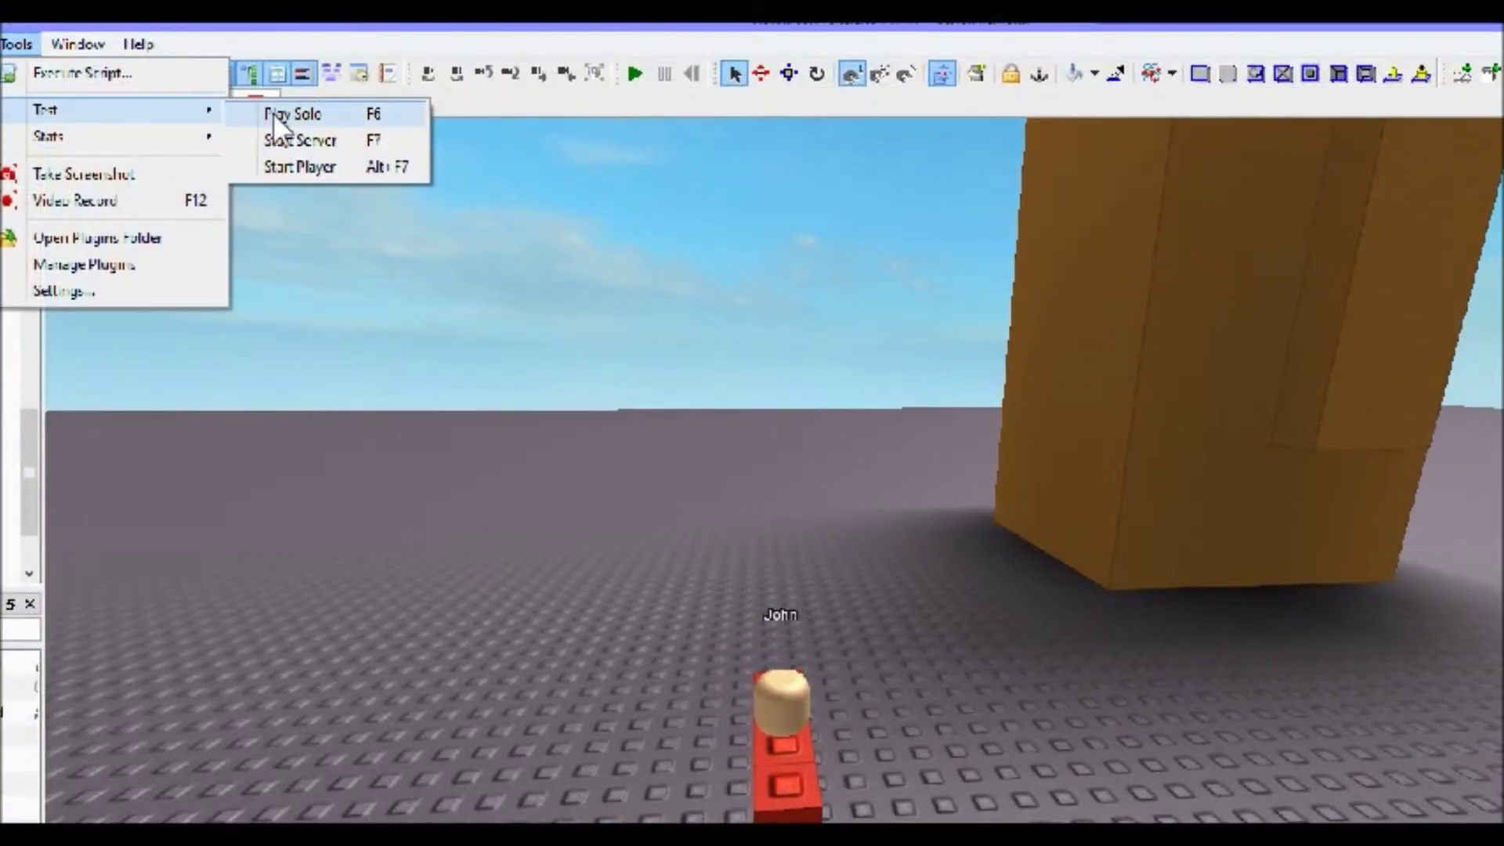
left_click(273, 113)
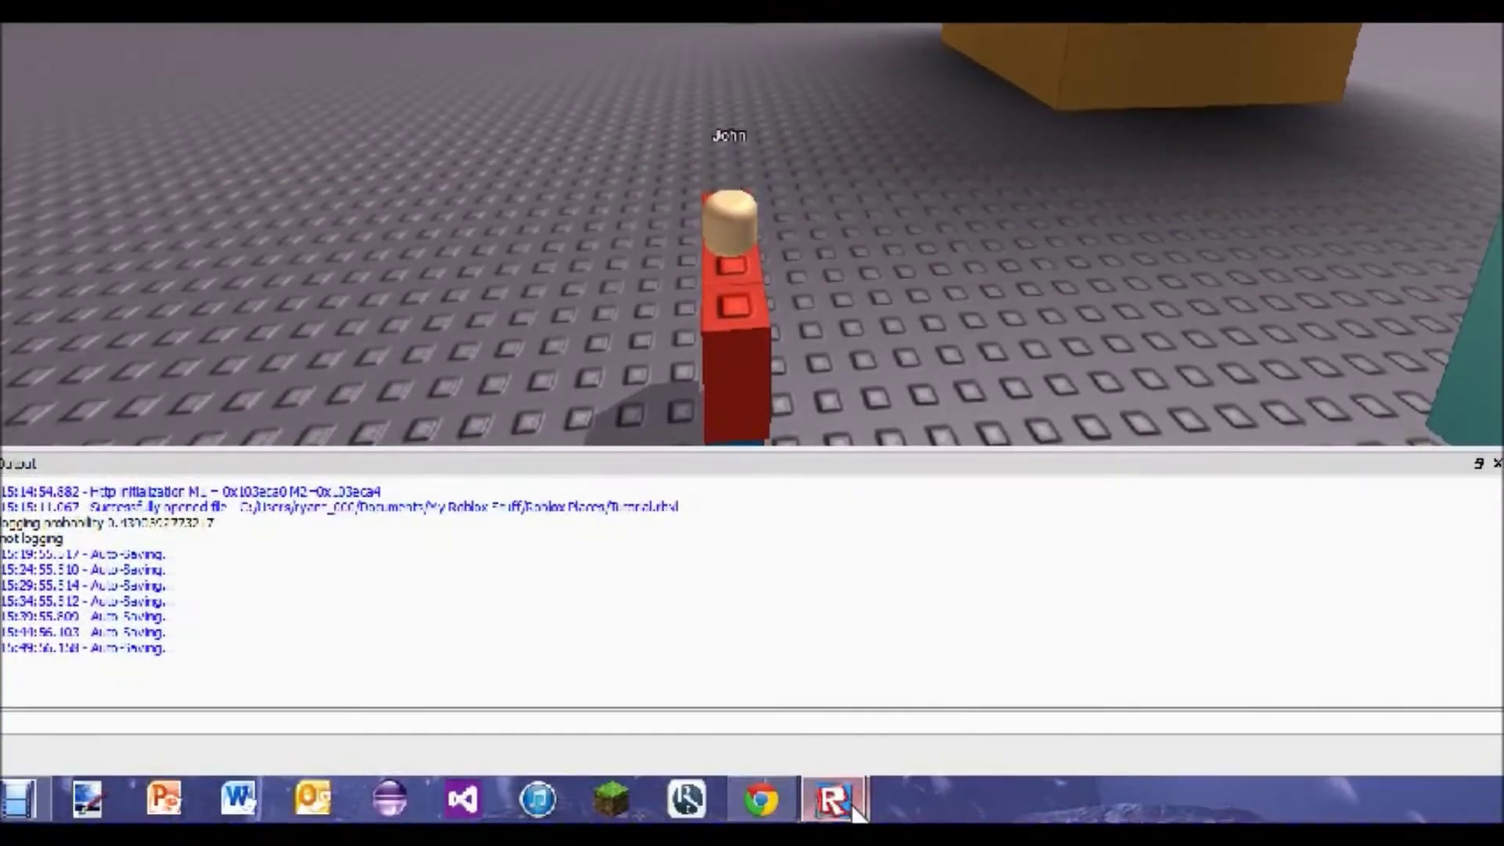
mouse_move(854, 811)
left_click(909, 683)
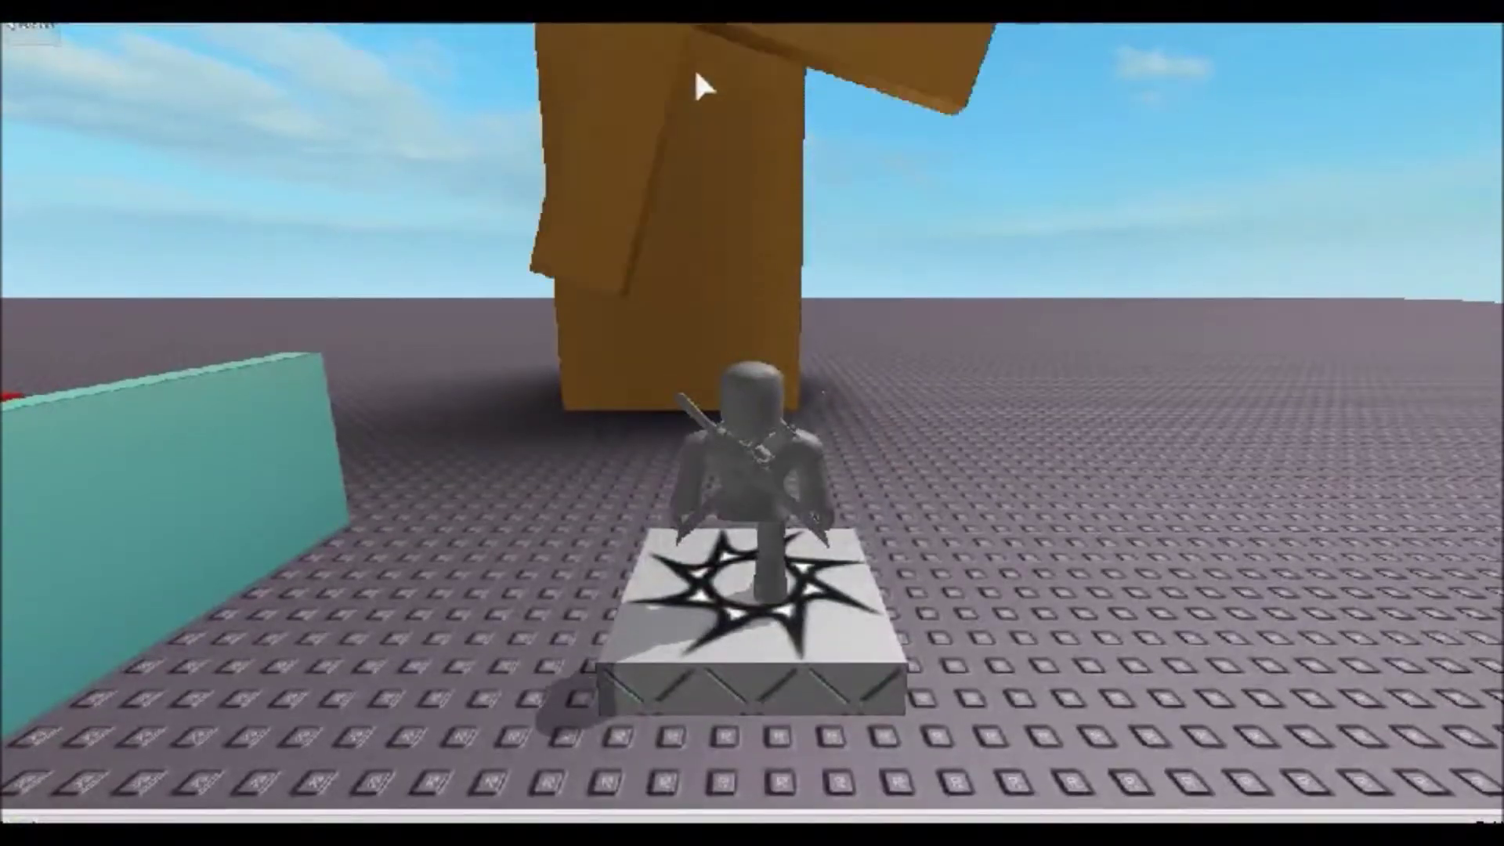
Step: Walk the player character over to the NPC and start the conversation from its speech bubble
right_click_drag(698, 73, 759, 235)
key("a")
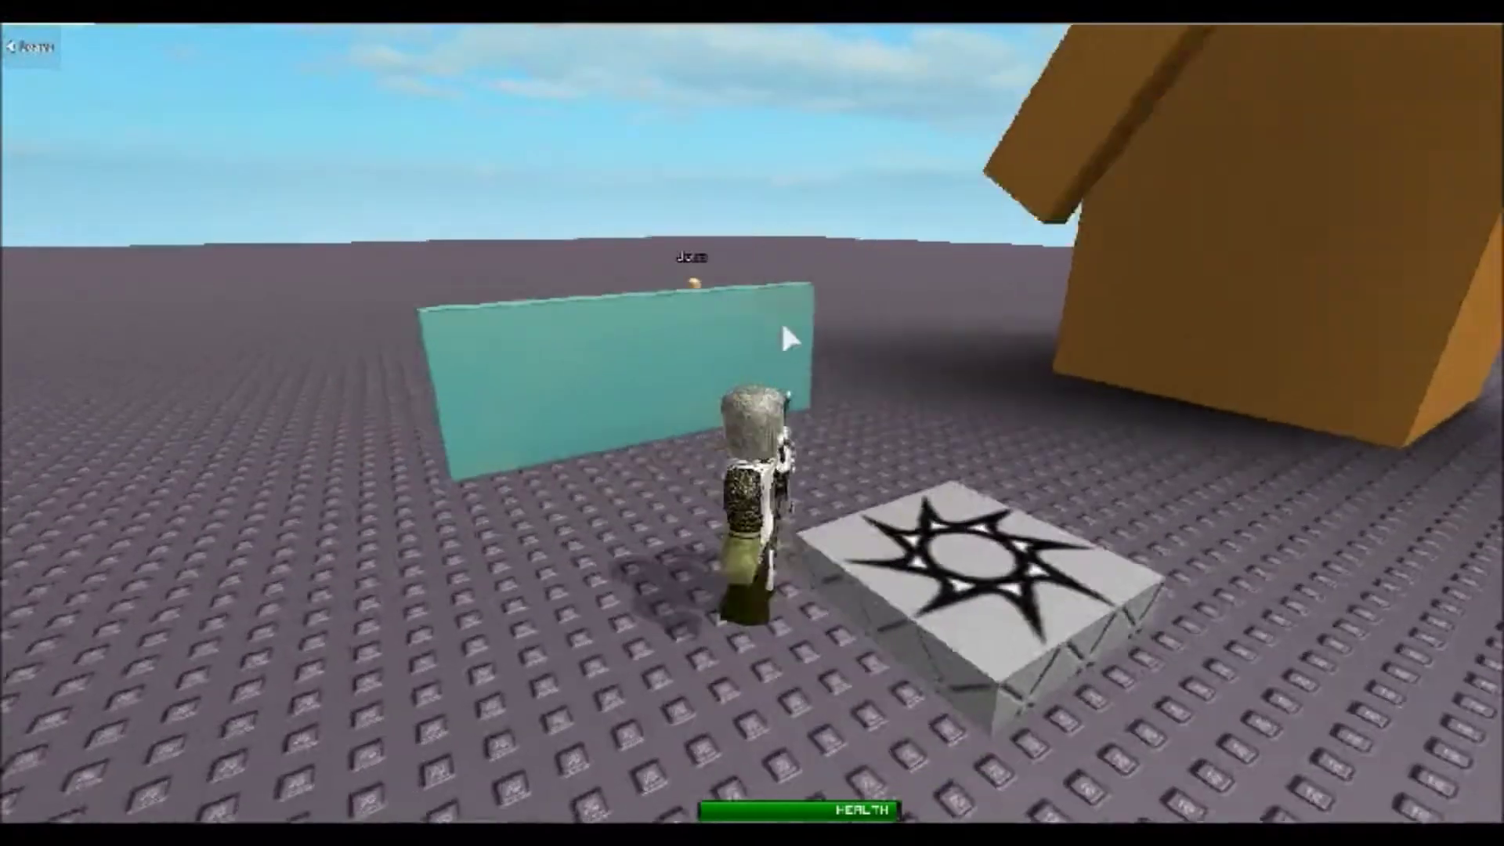
right_click_drag(782, 327, 843, 268)
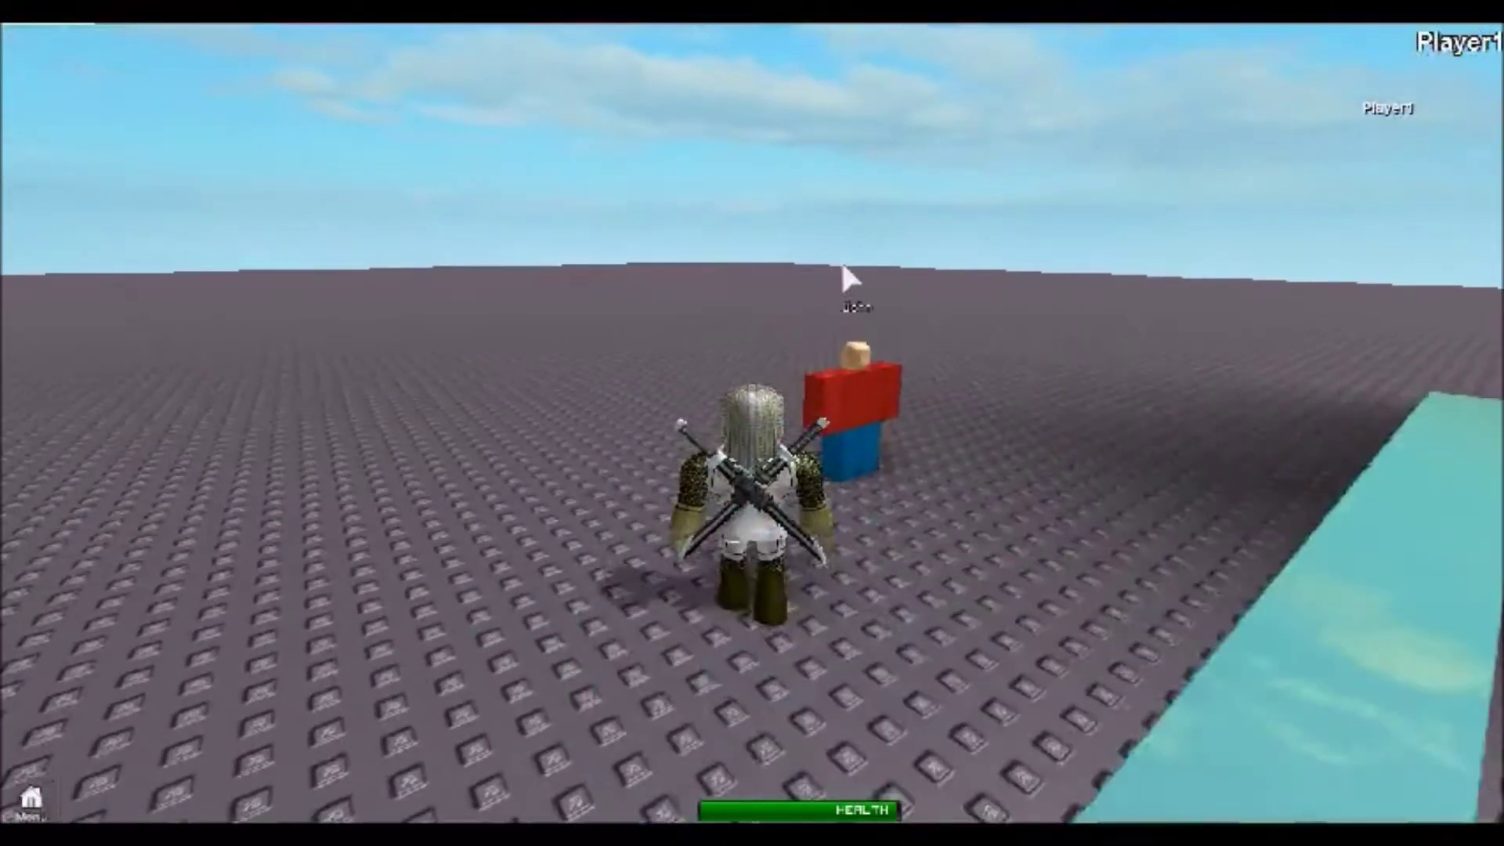
key("w")
key("s")
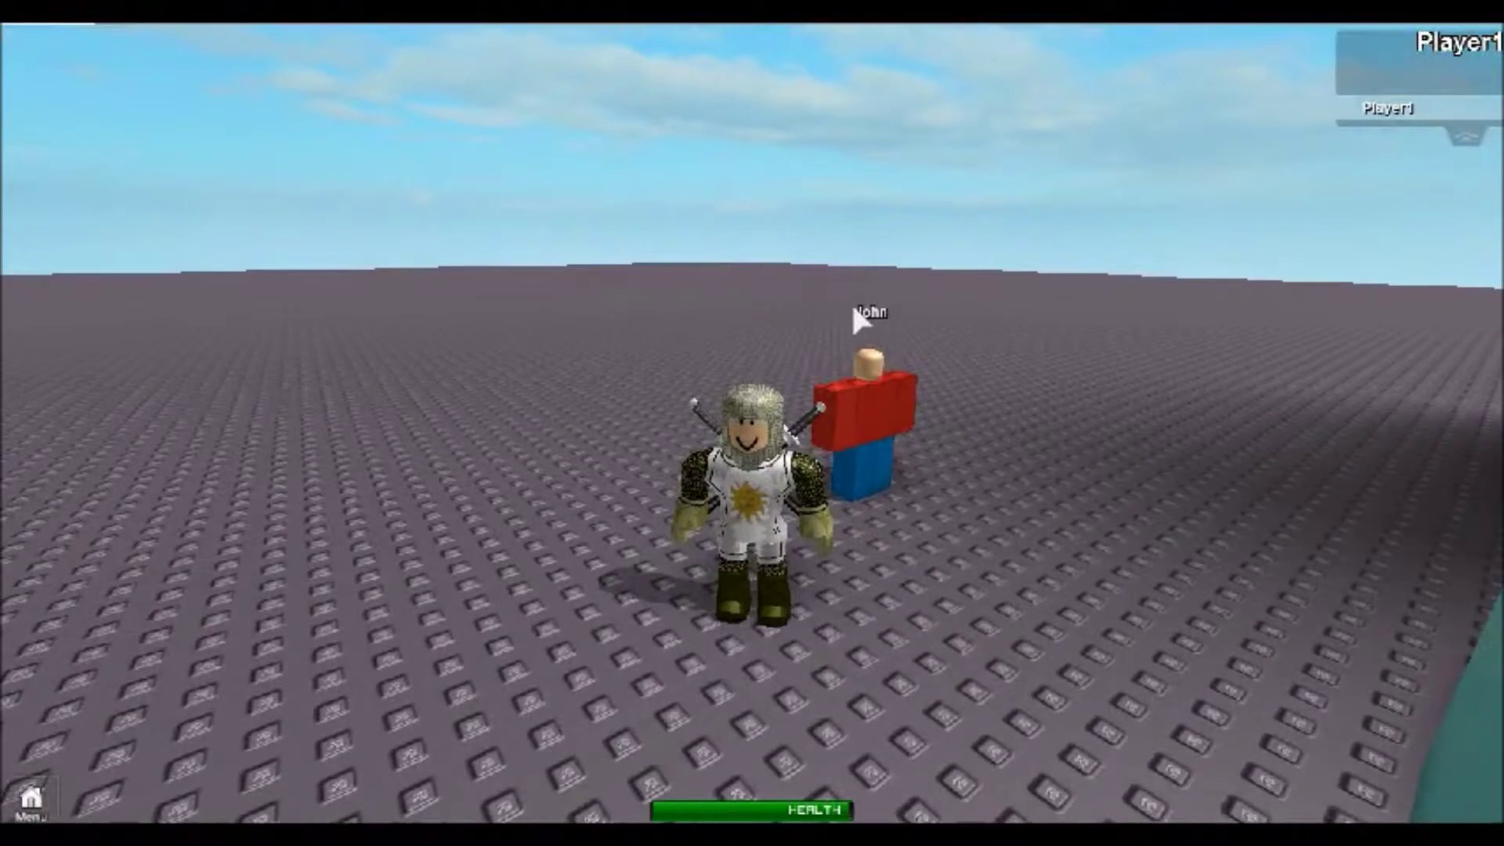
key("w")
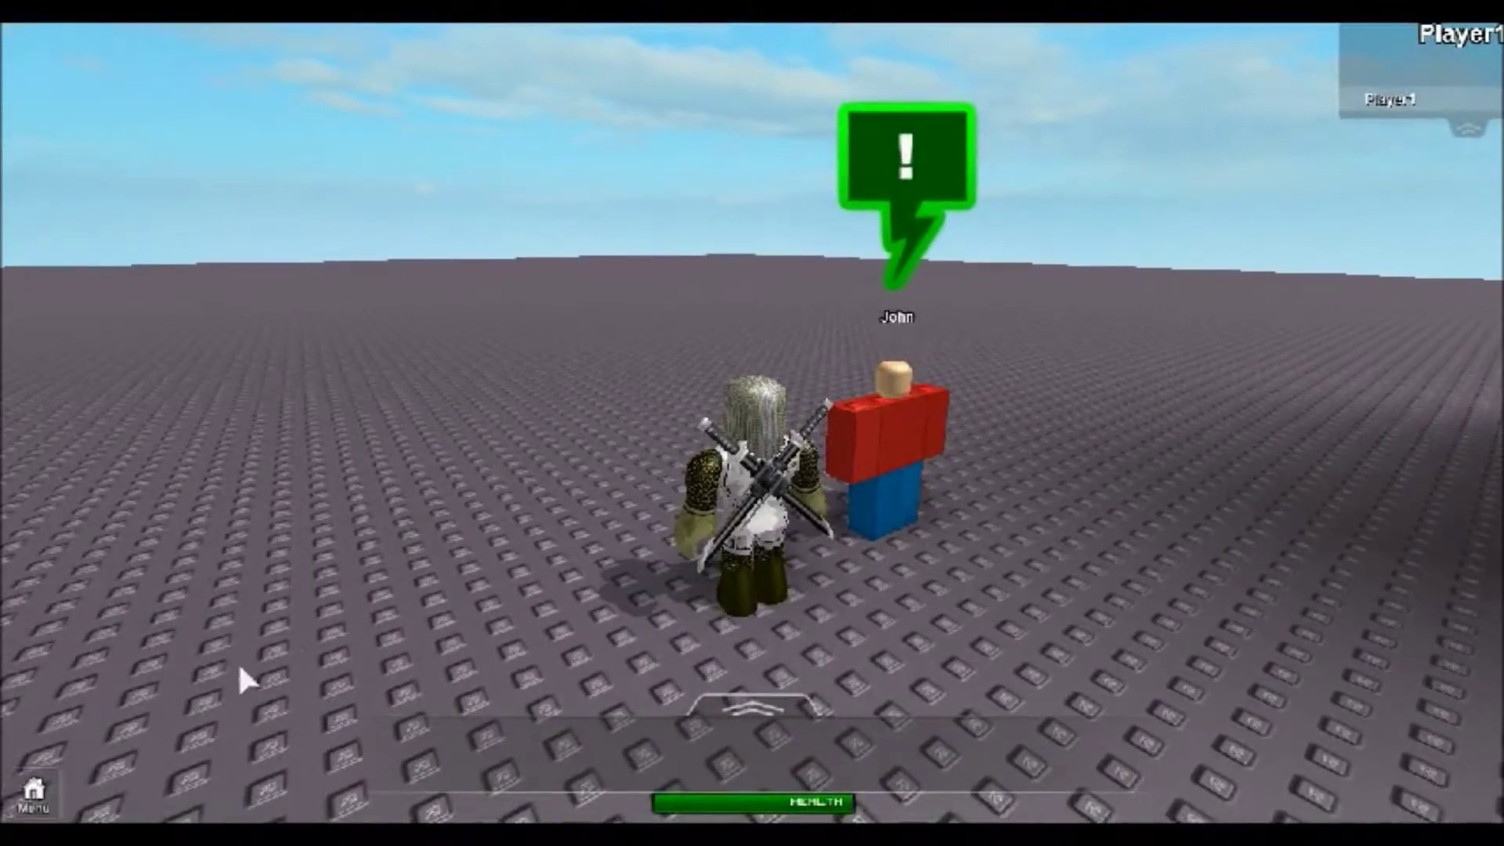
left_click(898, 164)
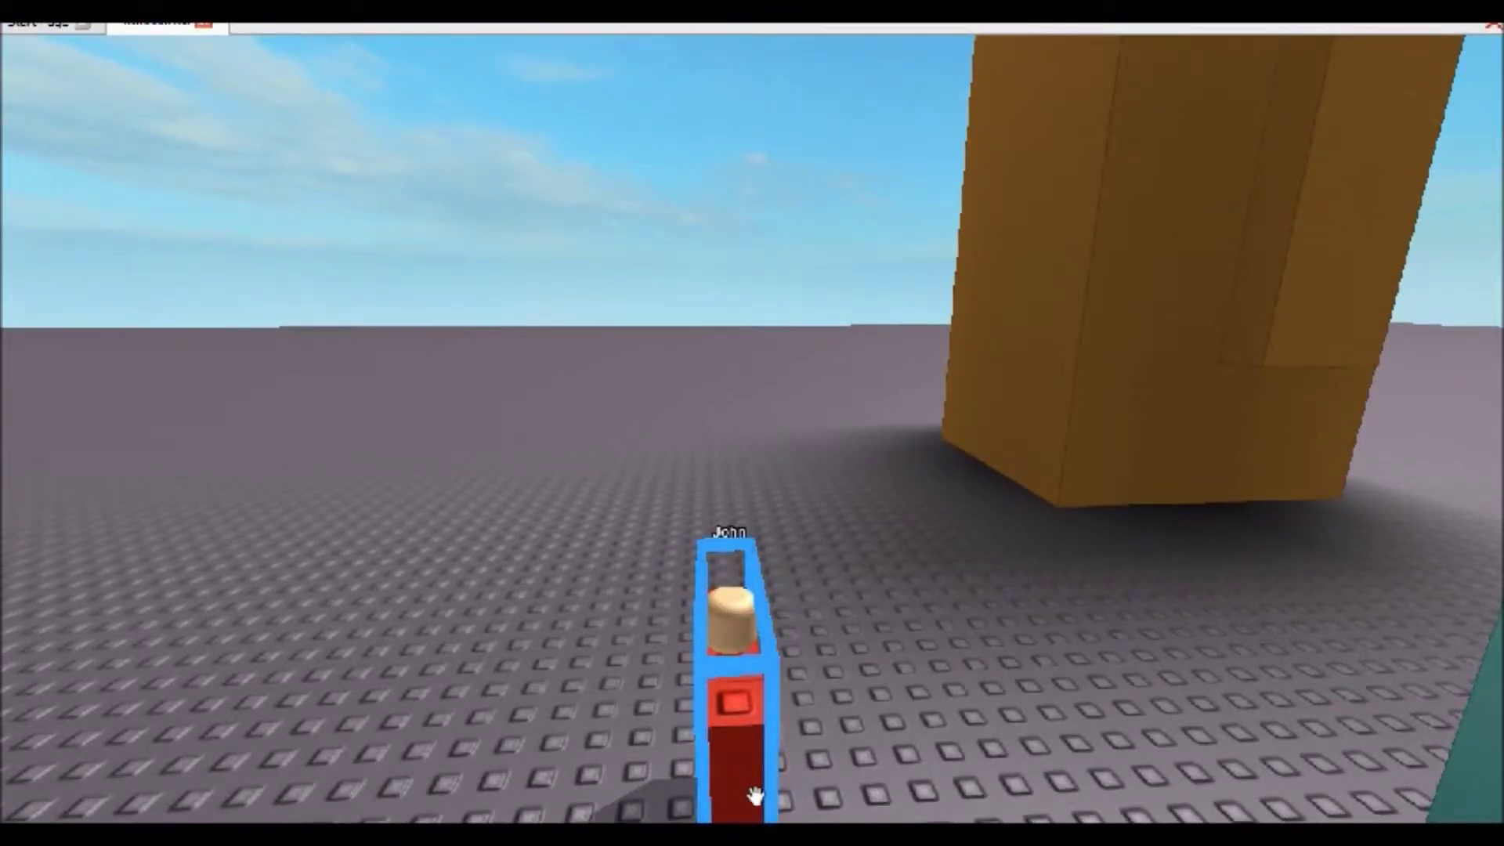
Step: Insert a DialogChoice object into the Dialog inside the NPC's Head
scroll(857, 638, "down", 3)
right_click_drag(857, 638, 860, 636)
key("d")
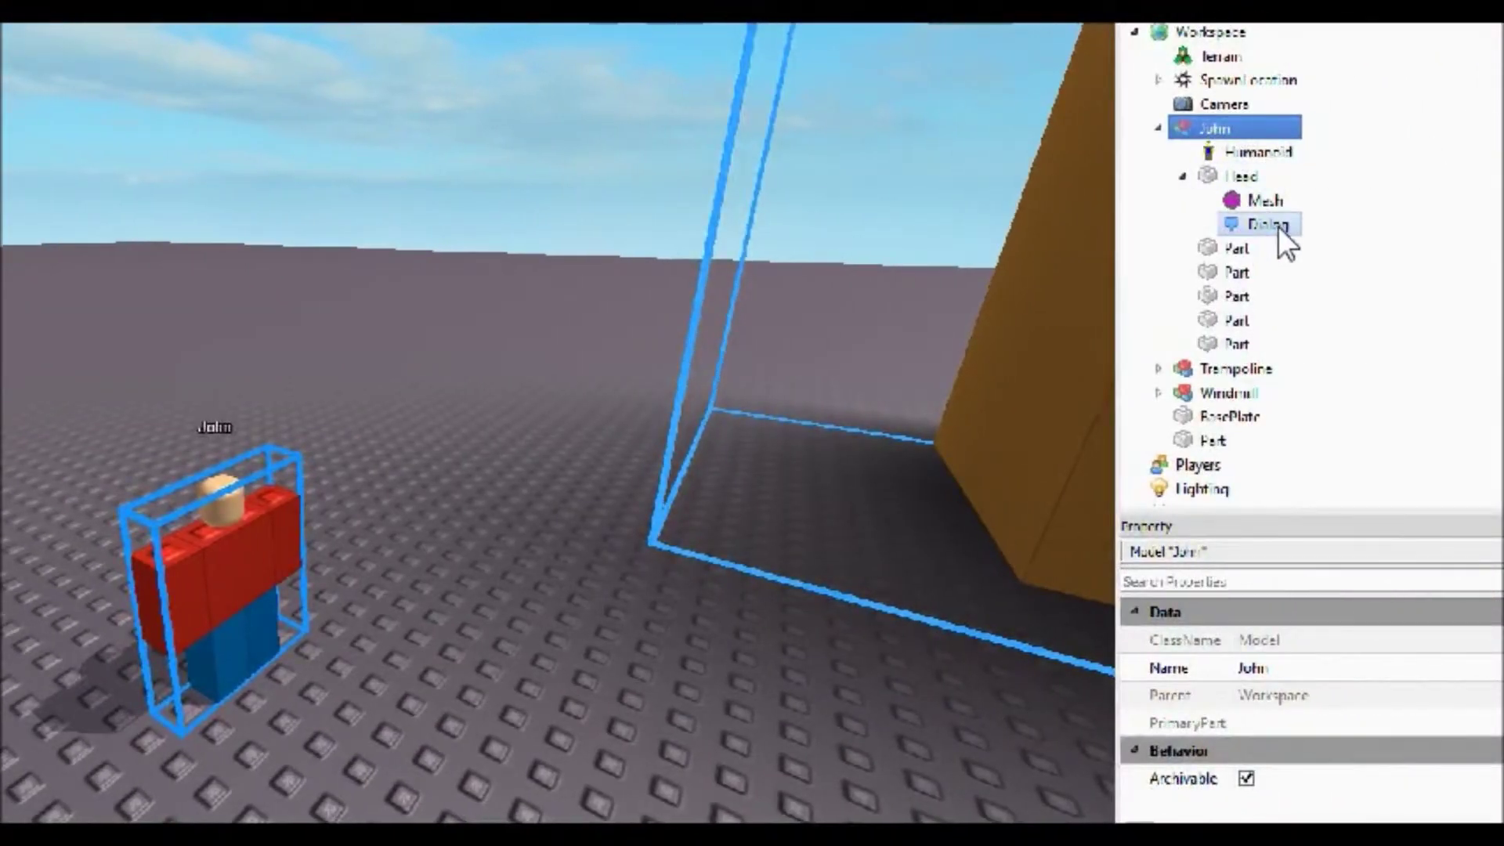
left_click(1277, 227)
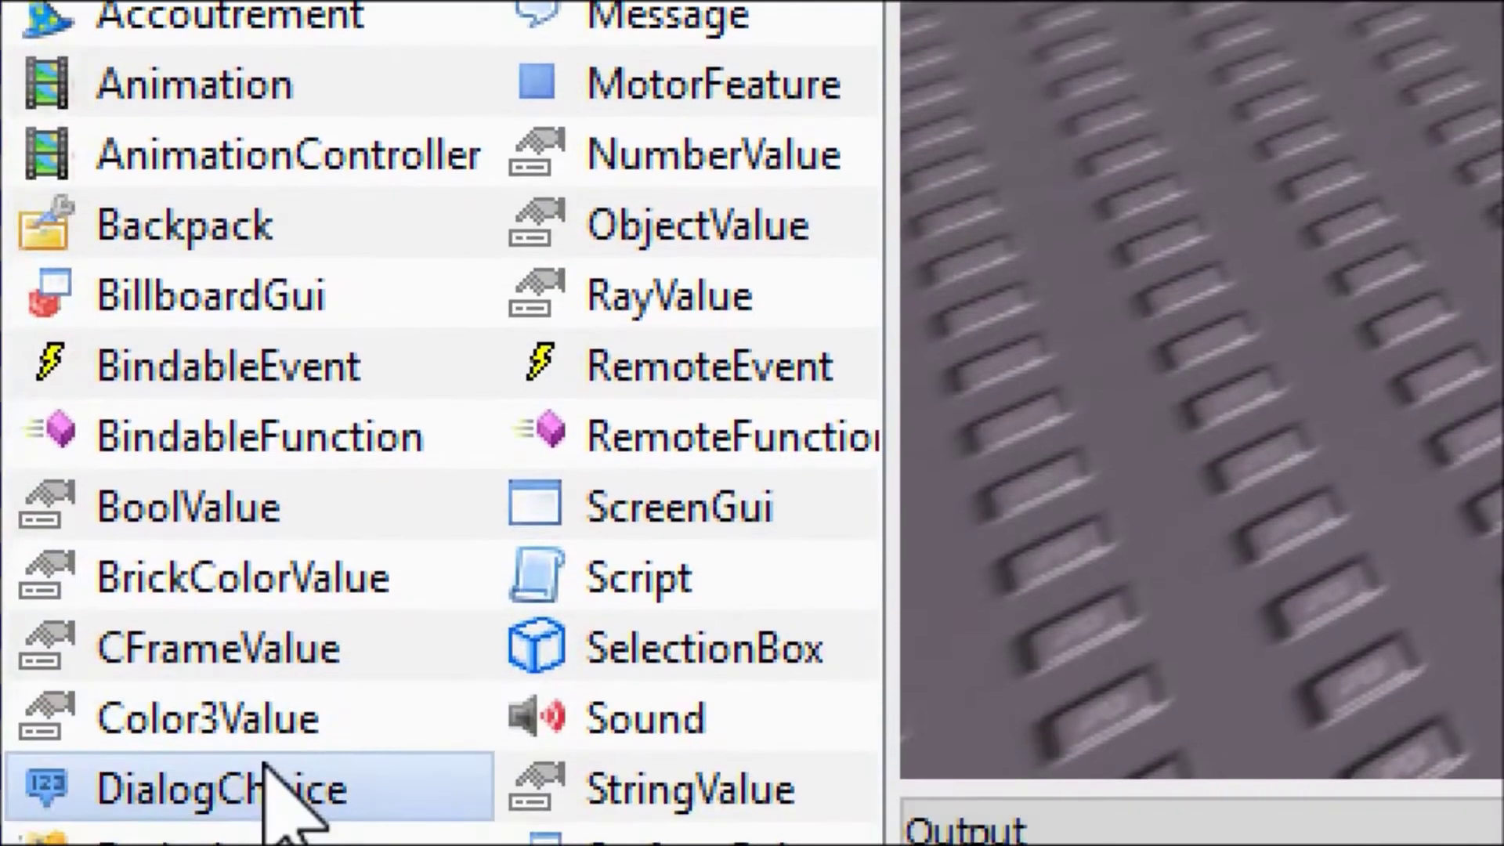
left_click(254, 766)
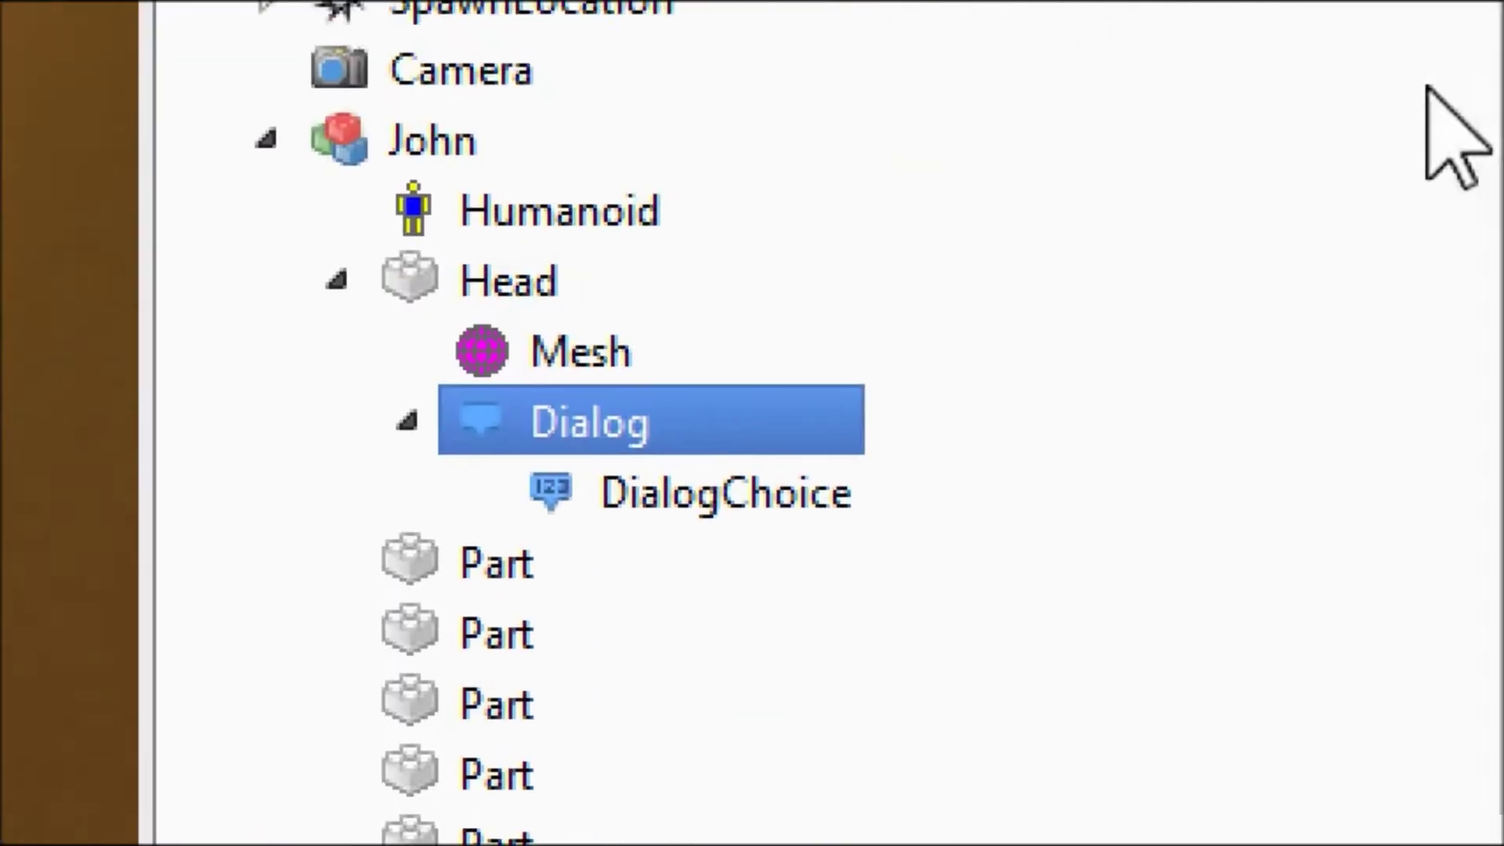
Step: Set the UserDialog of the DialogChoice in the NPC's Dialog to "Good, how are you?"
left_click(818, 513)
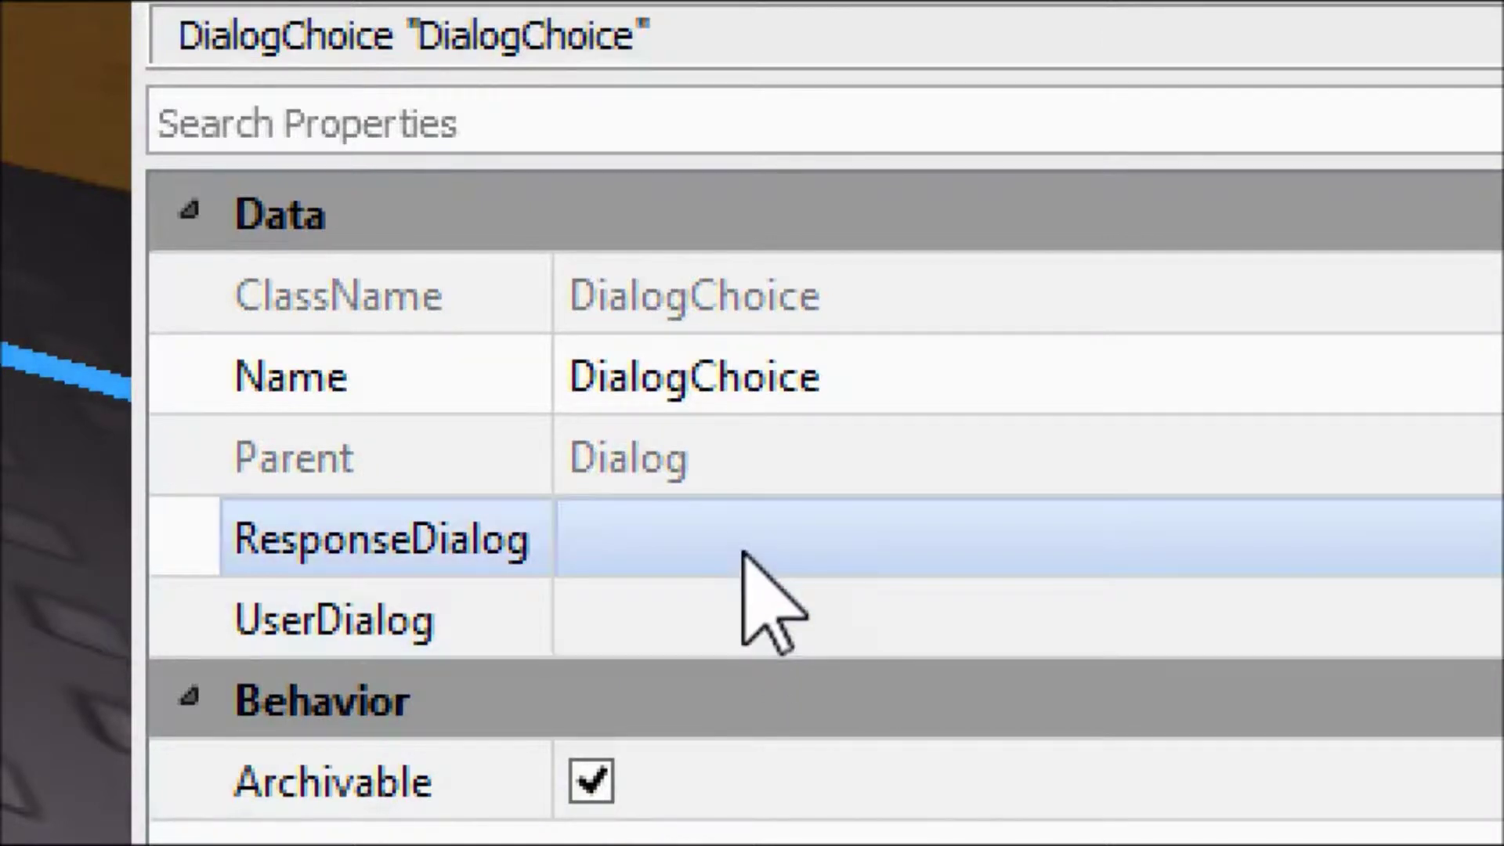
left_click(746, 616)
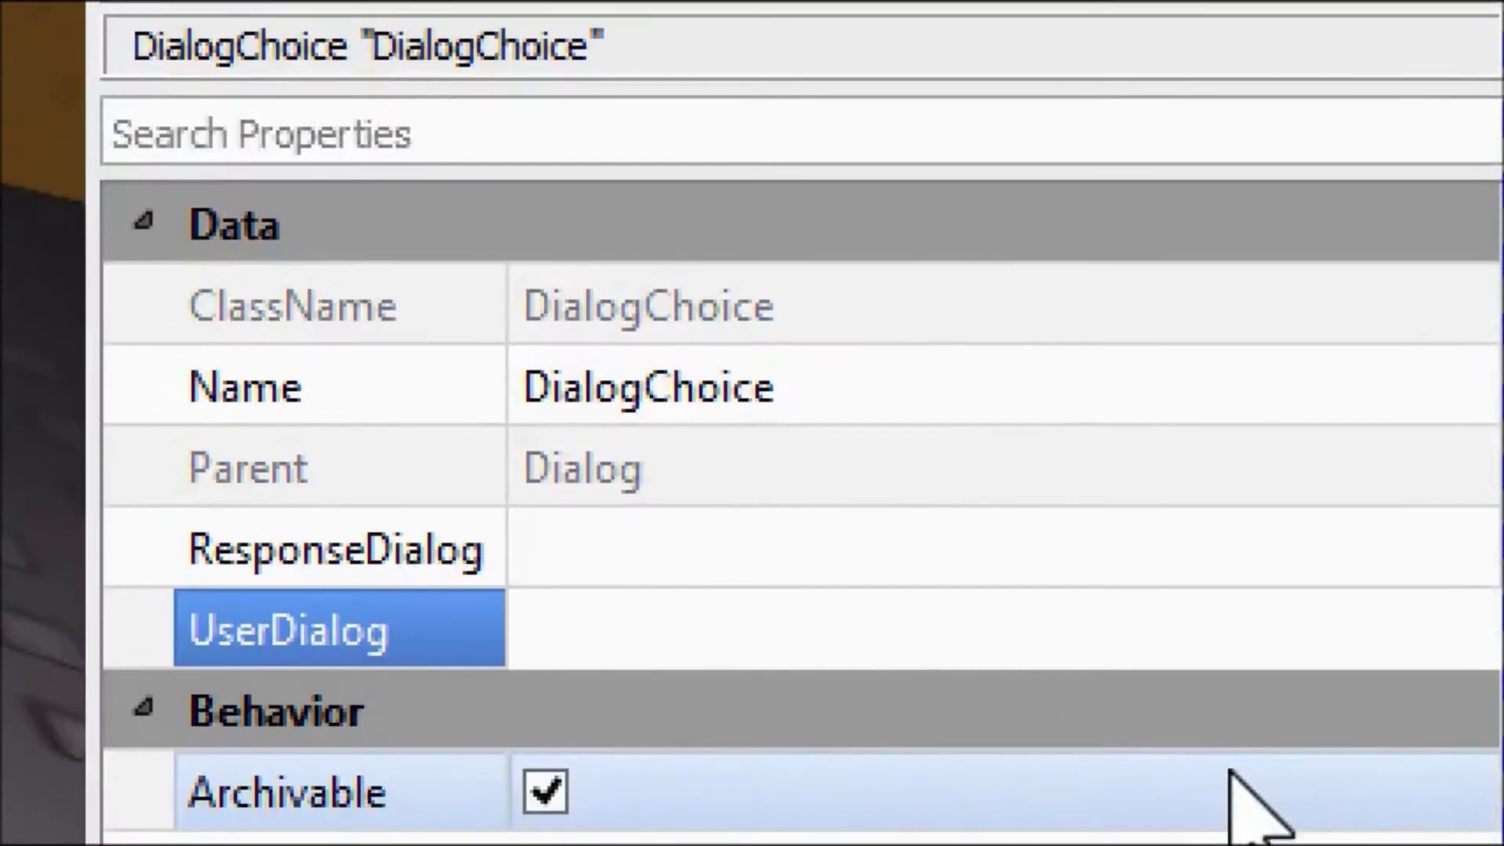
left_click(795, 600)
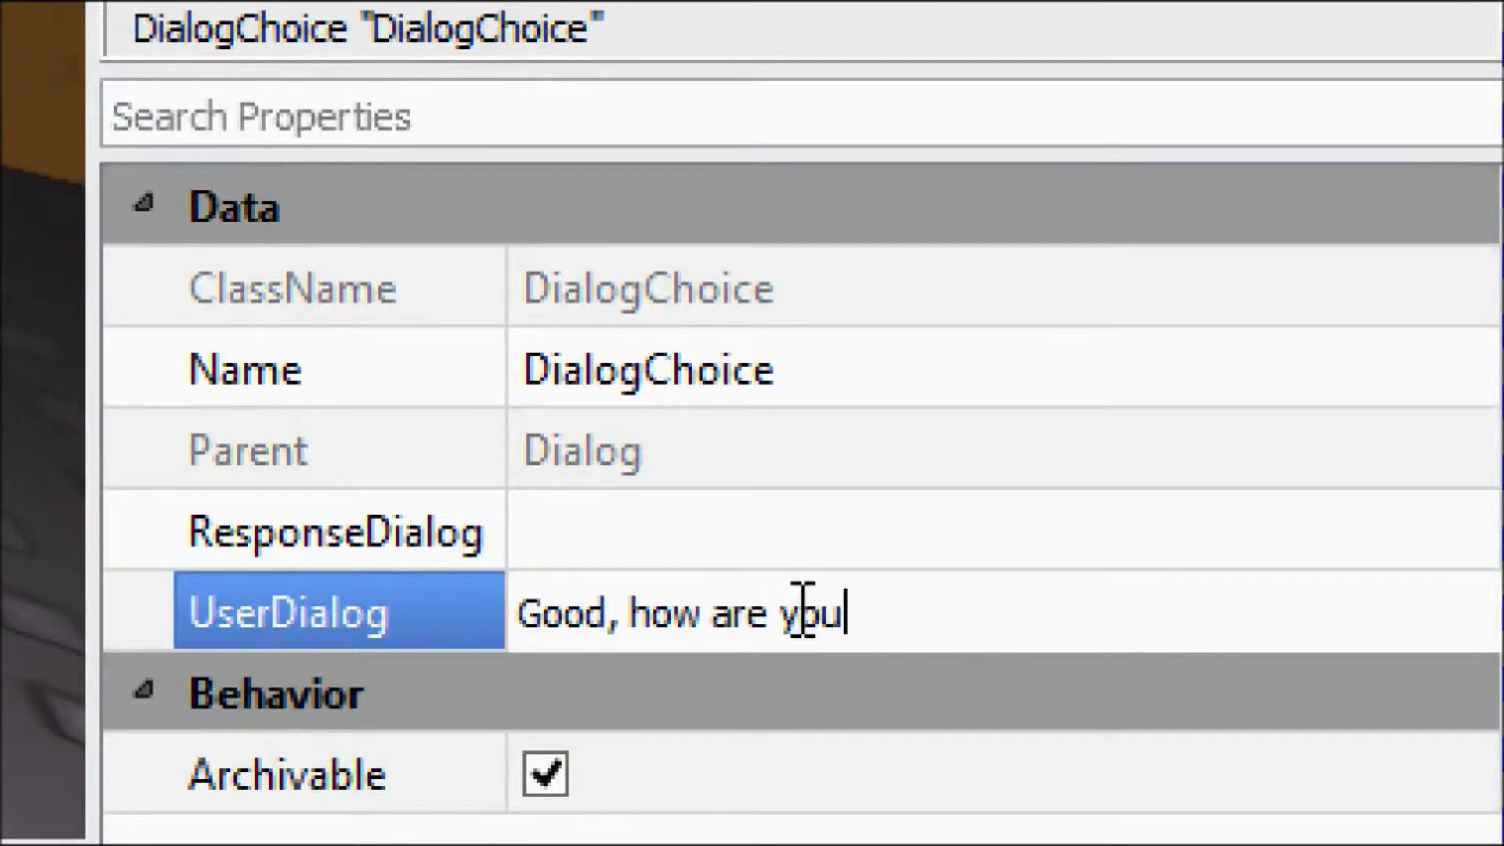
key("Return")
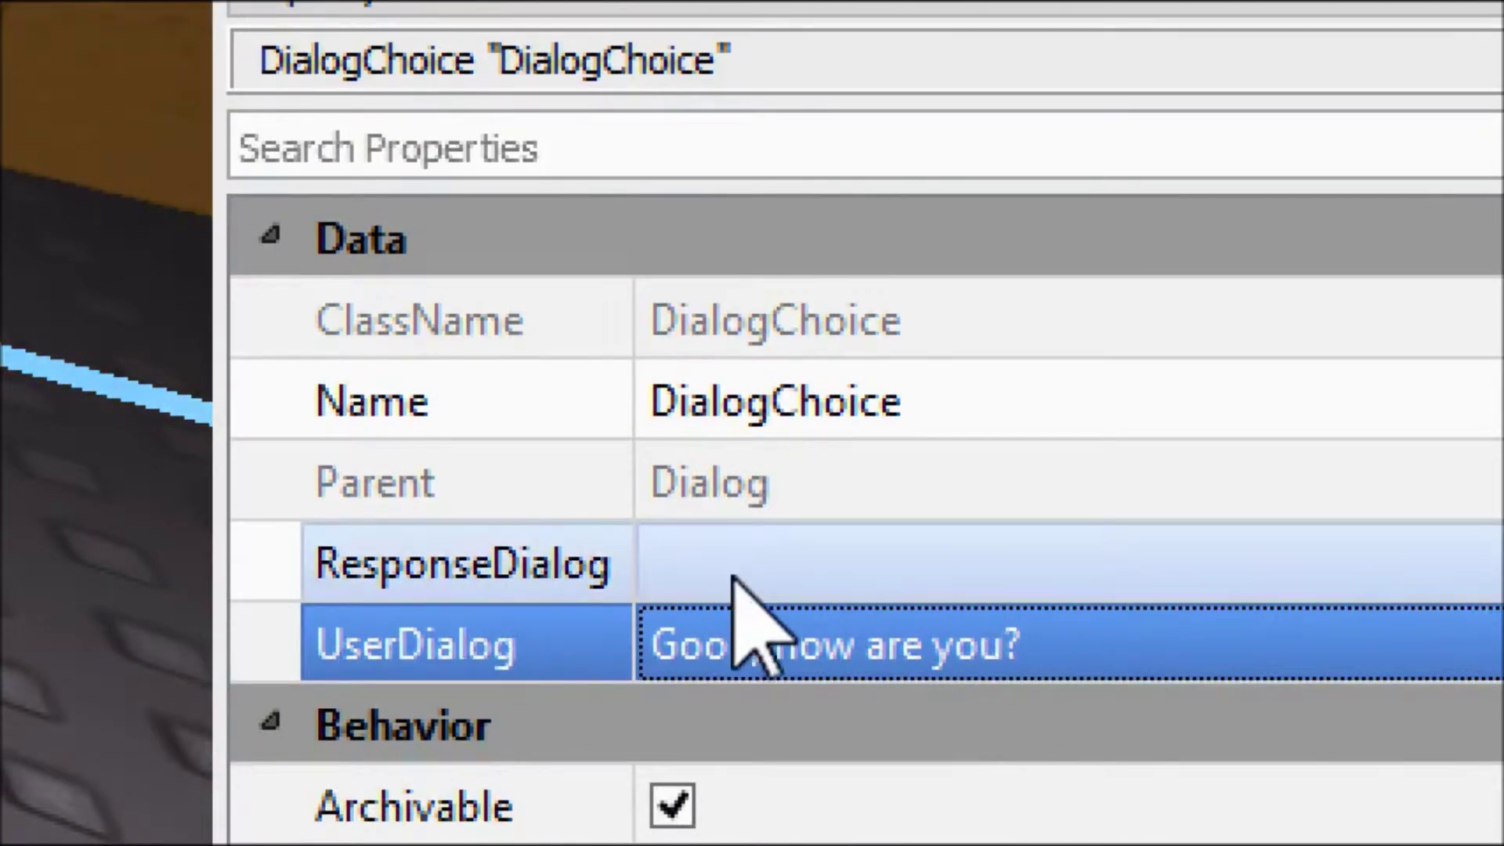
Step: Set the same DialogChoice's ResponseDialog to "I'm well thank you!"
left_click(733, 582)
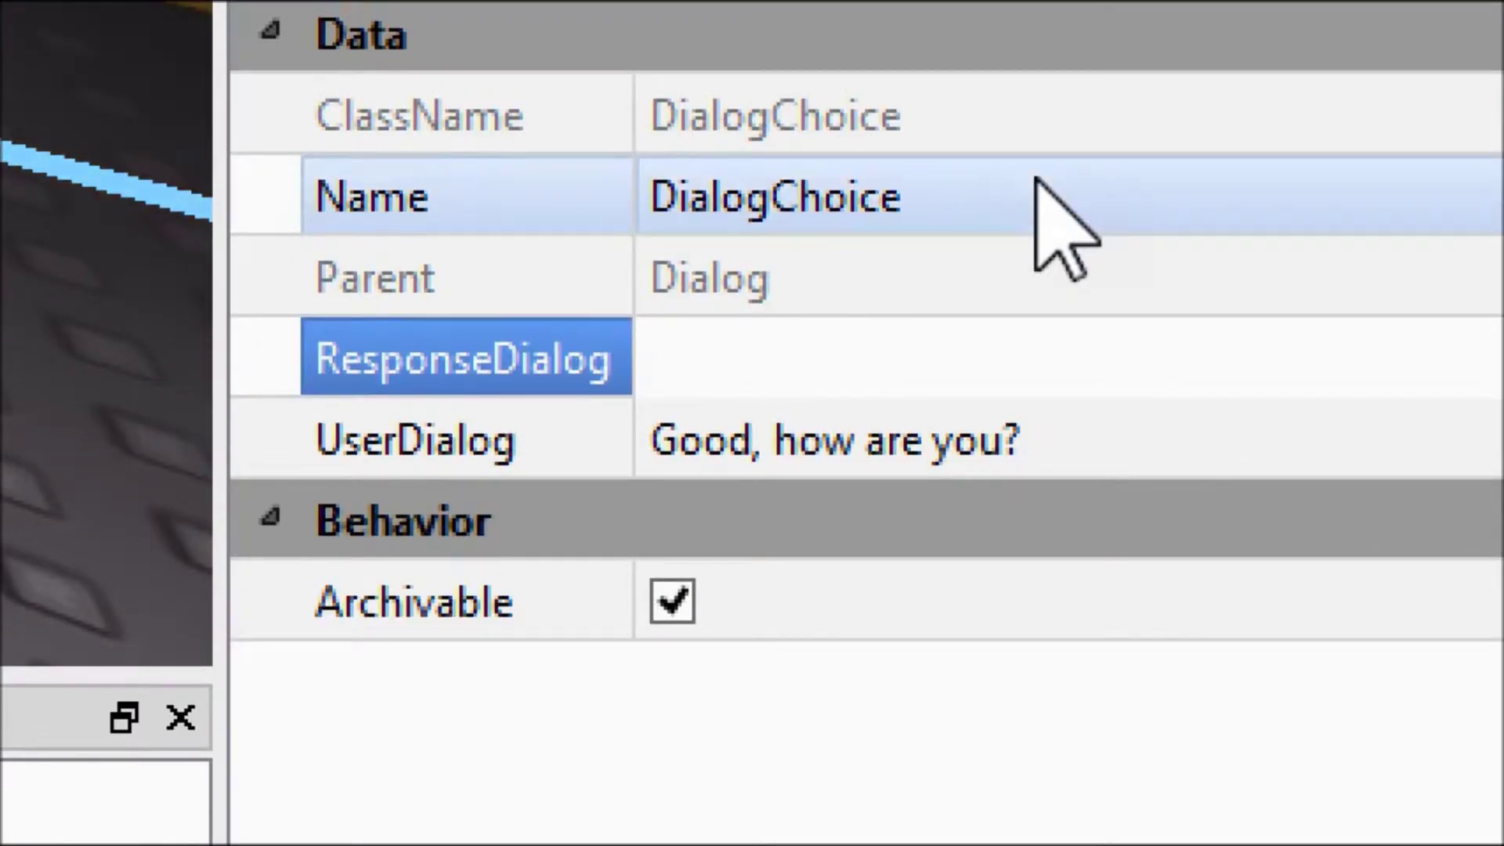
type("I'm well thank")
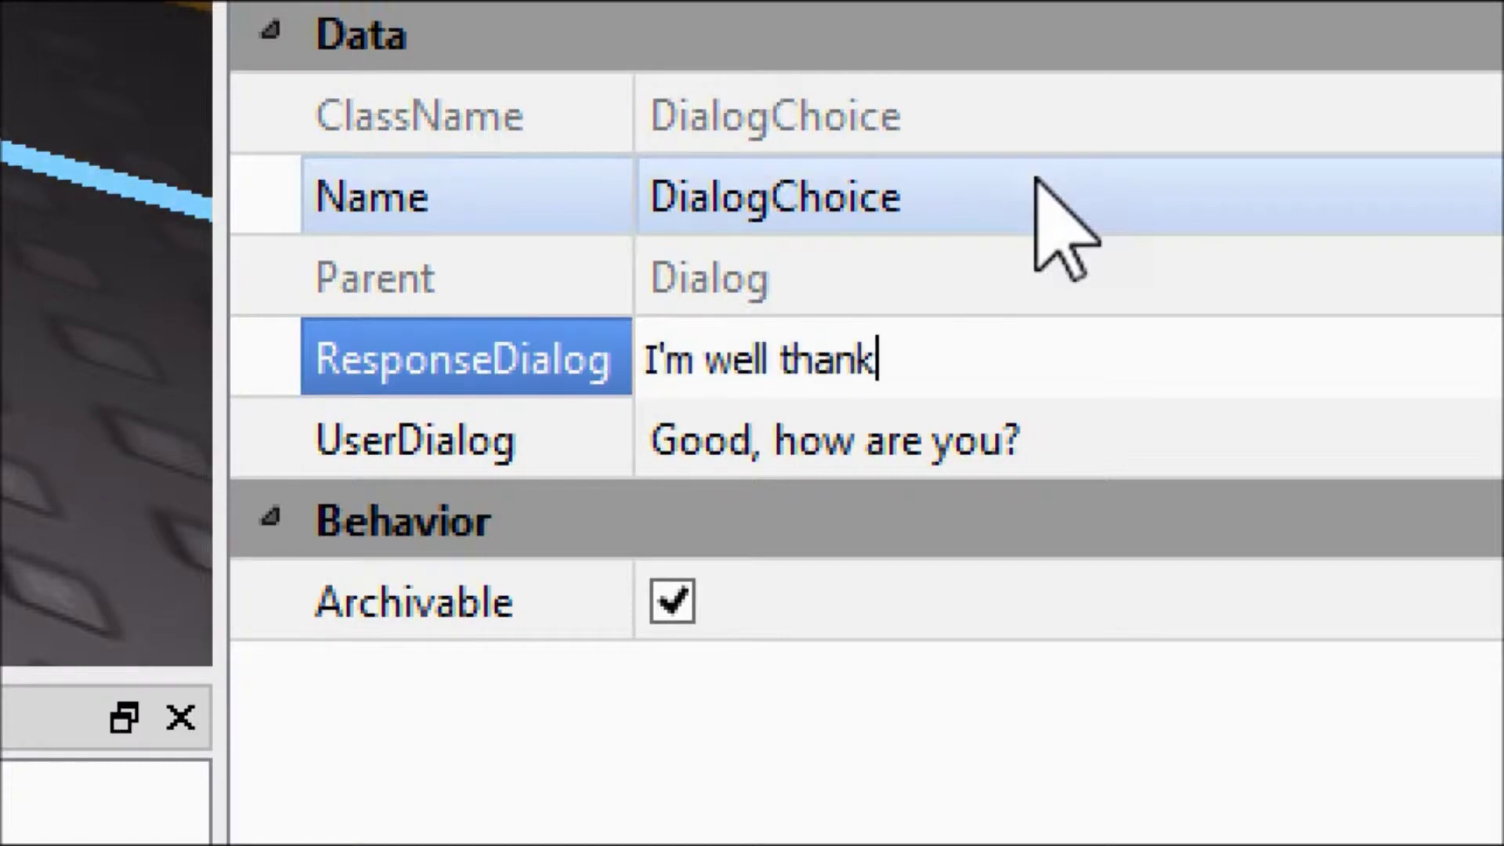
type(" you!")
key("Return")
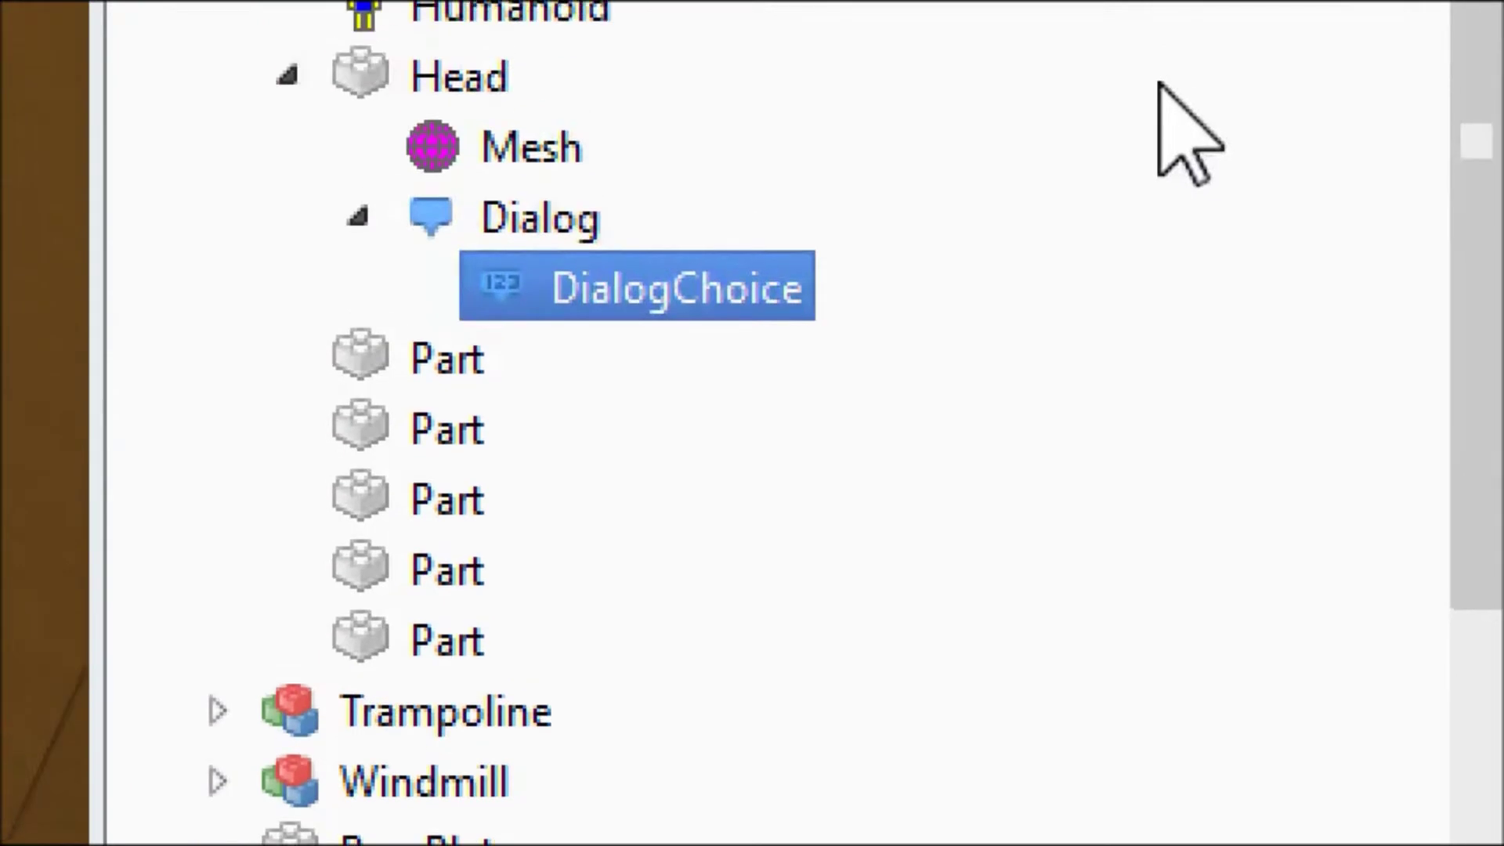
left_click(1039, 329)
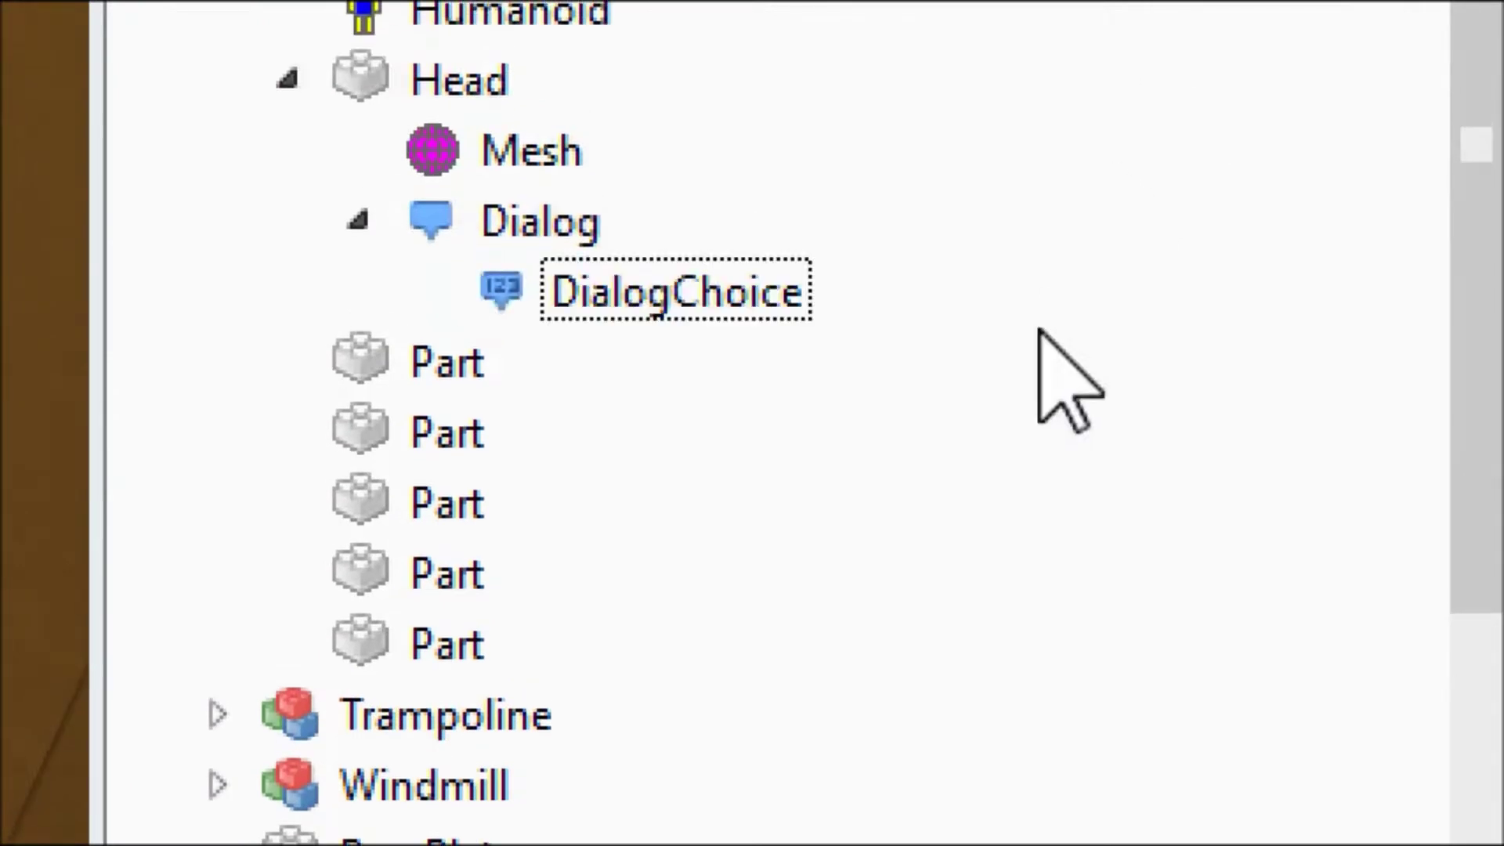
Step: Insert a second DialogChoice object directly into the NPC's Dialog
left_click(565, 228)
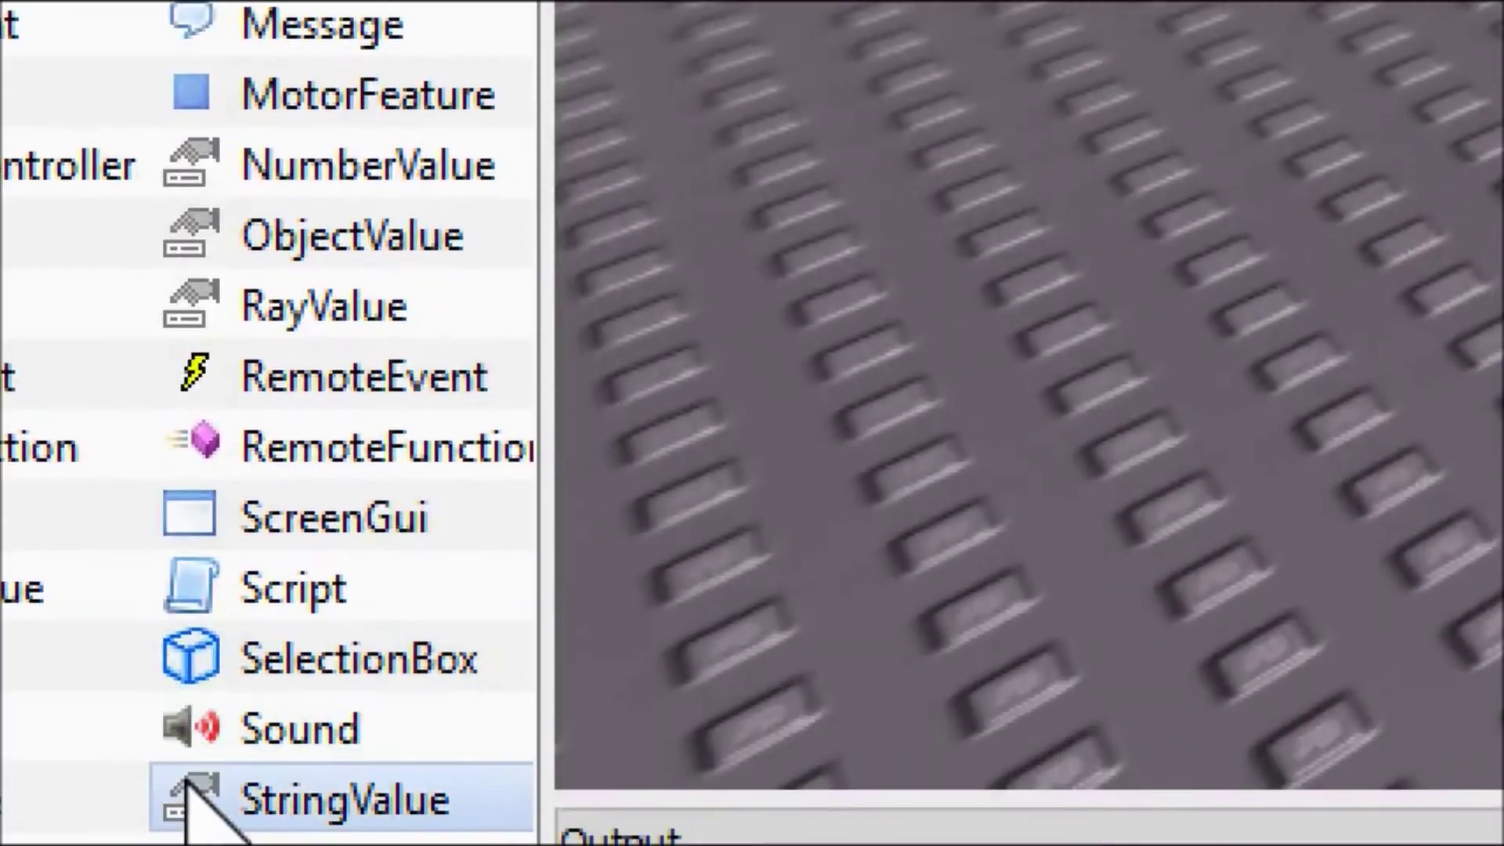
scroll(74, 745, "down", 1)
scroll(622, 84, "up", 2)
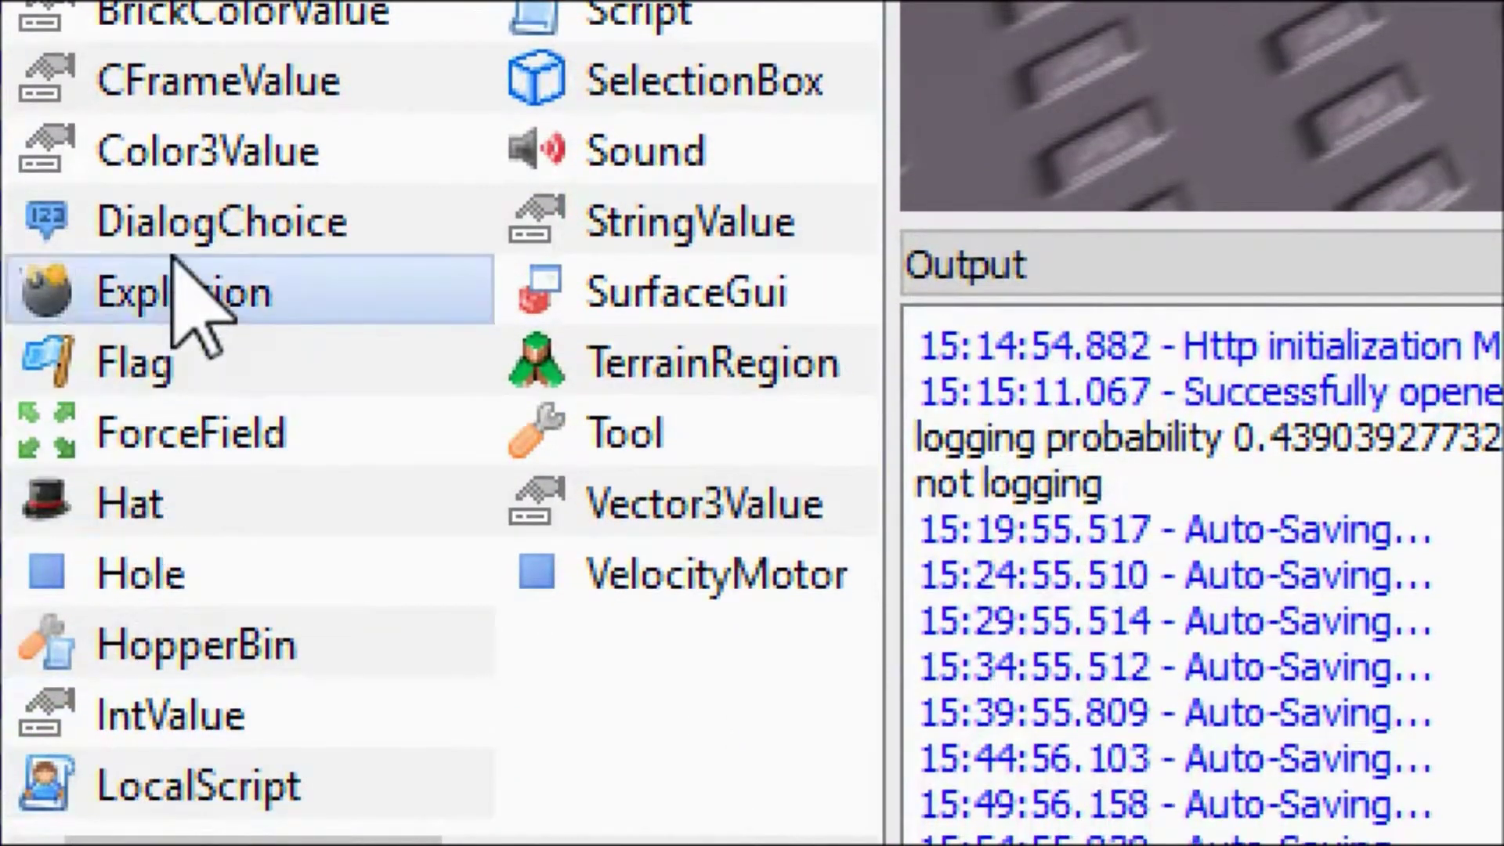
left_click(220, 220)
key("Return")
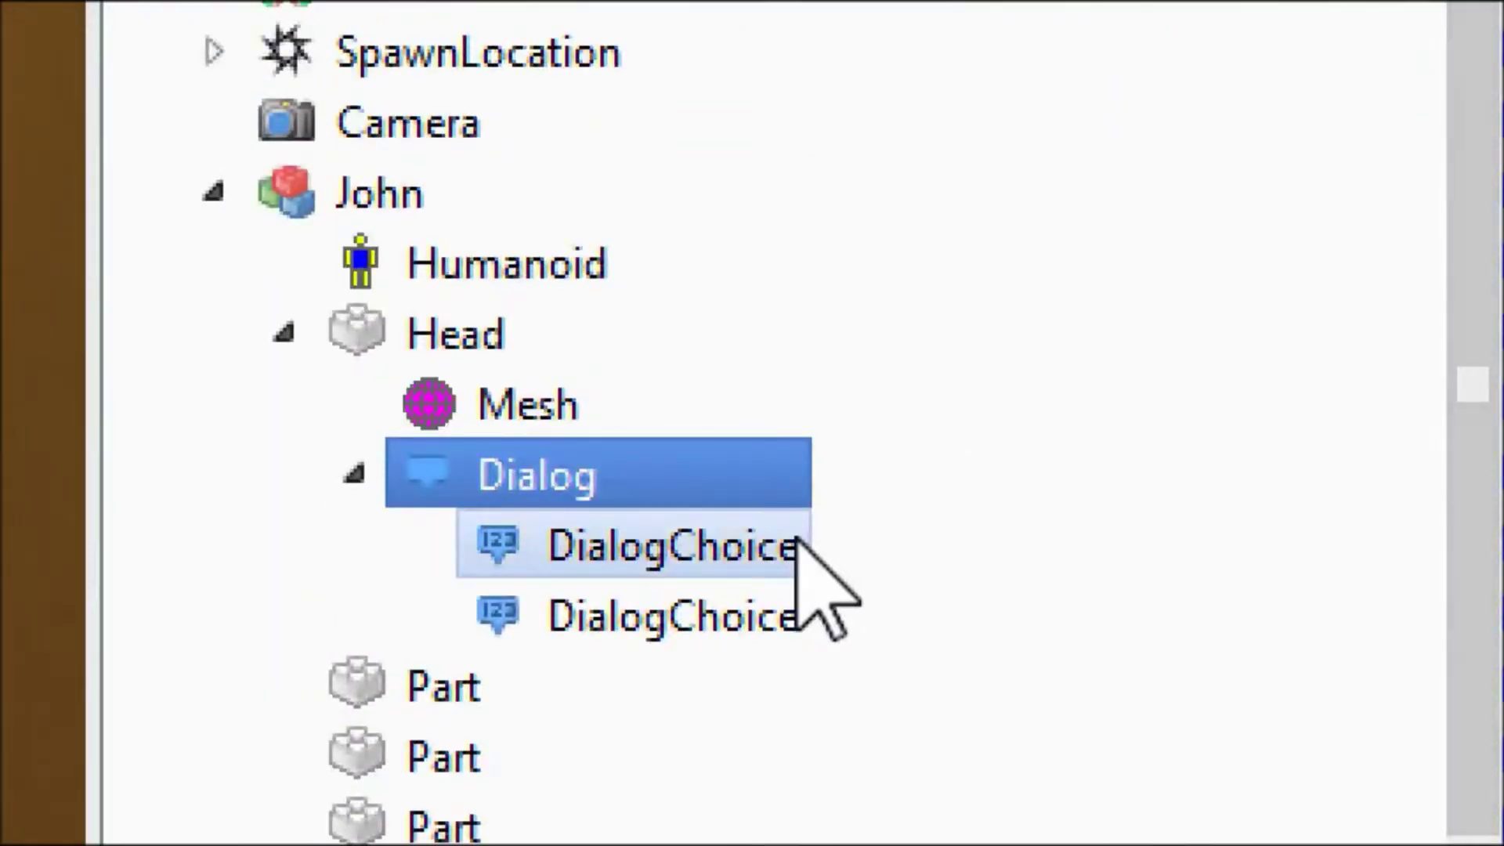
Step: Set the second DialogChoice's UserDialog to "I'm not doing very well today."
left_click(791, 544)
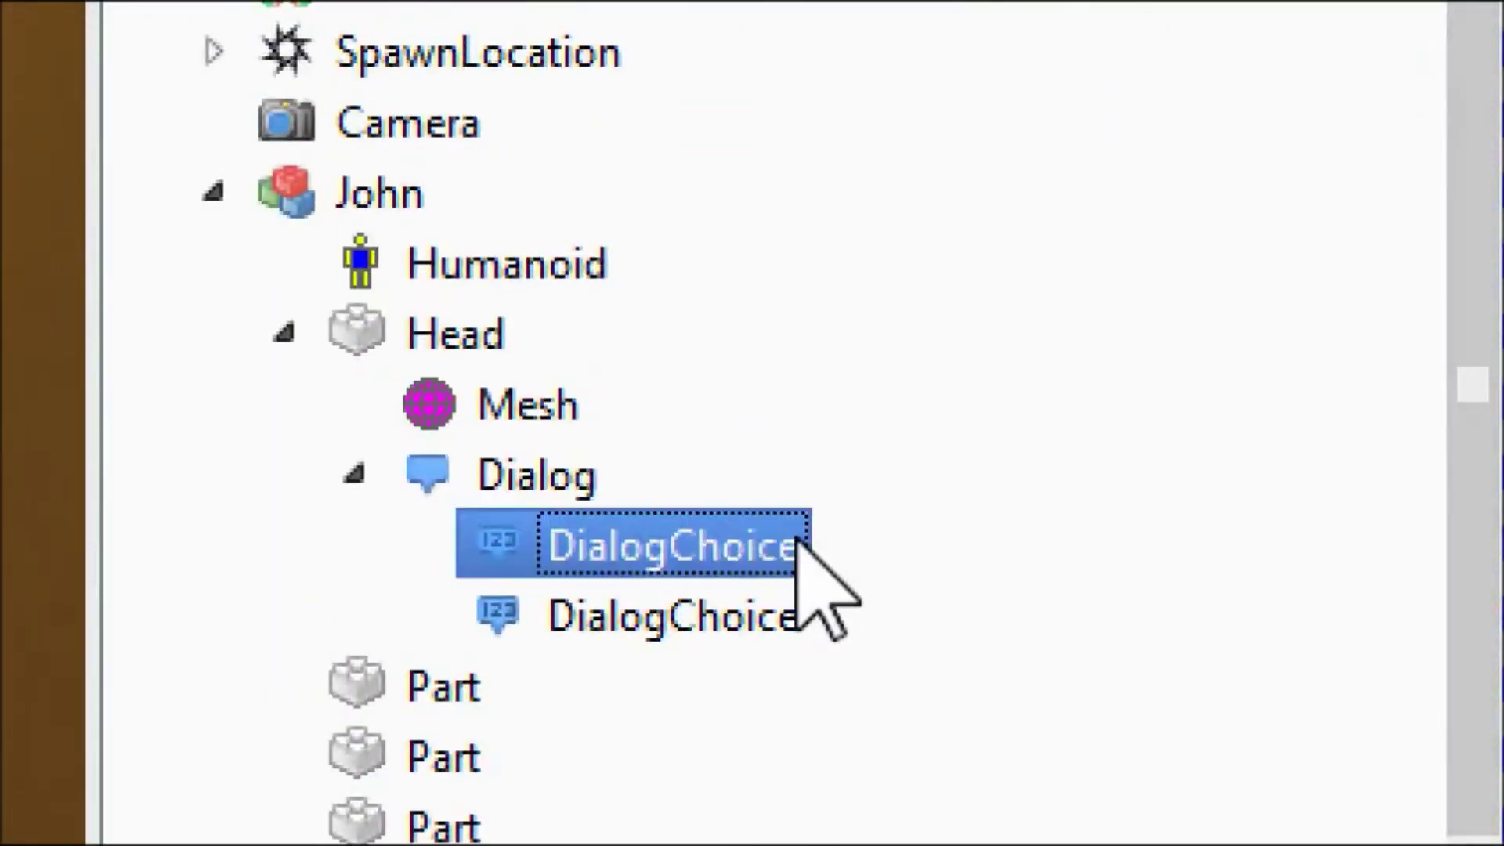
left_click(740, 615)
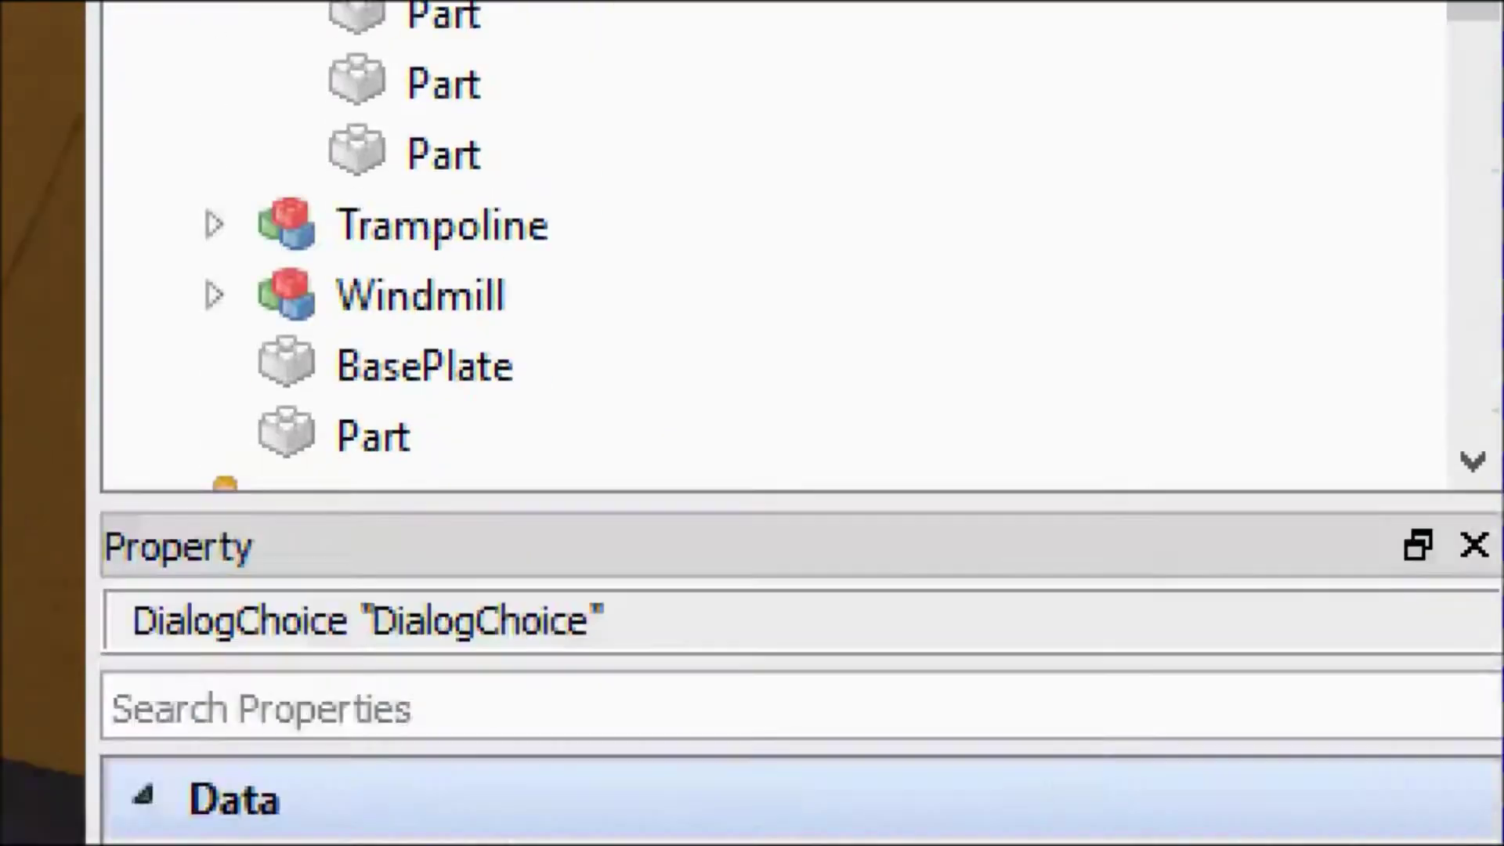
left_click(840, 748)
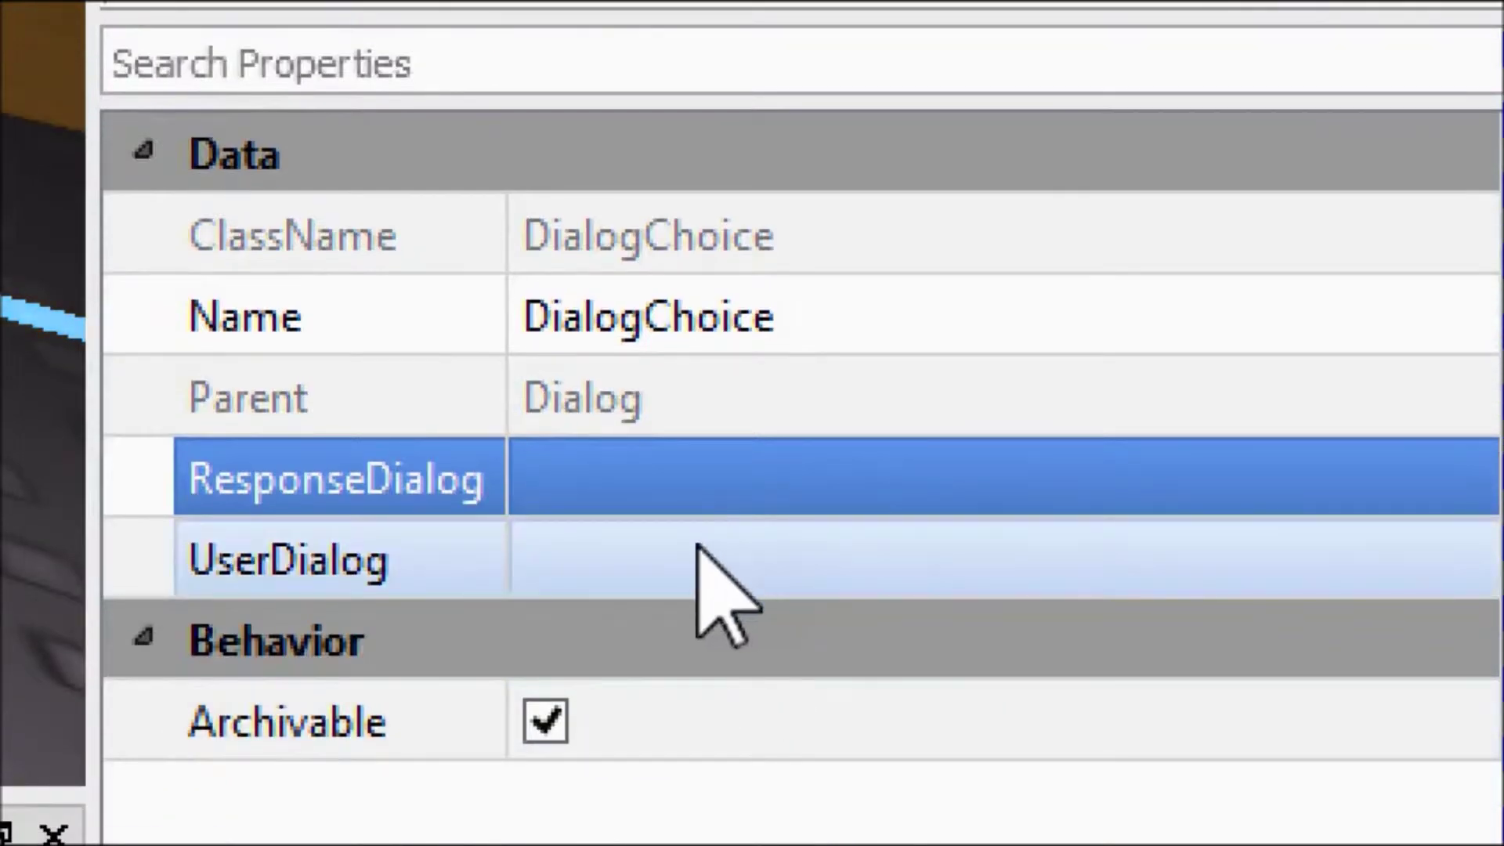
left_click(698, 549)
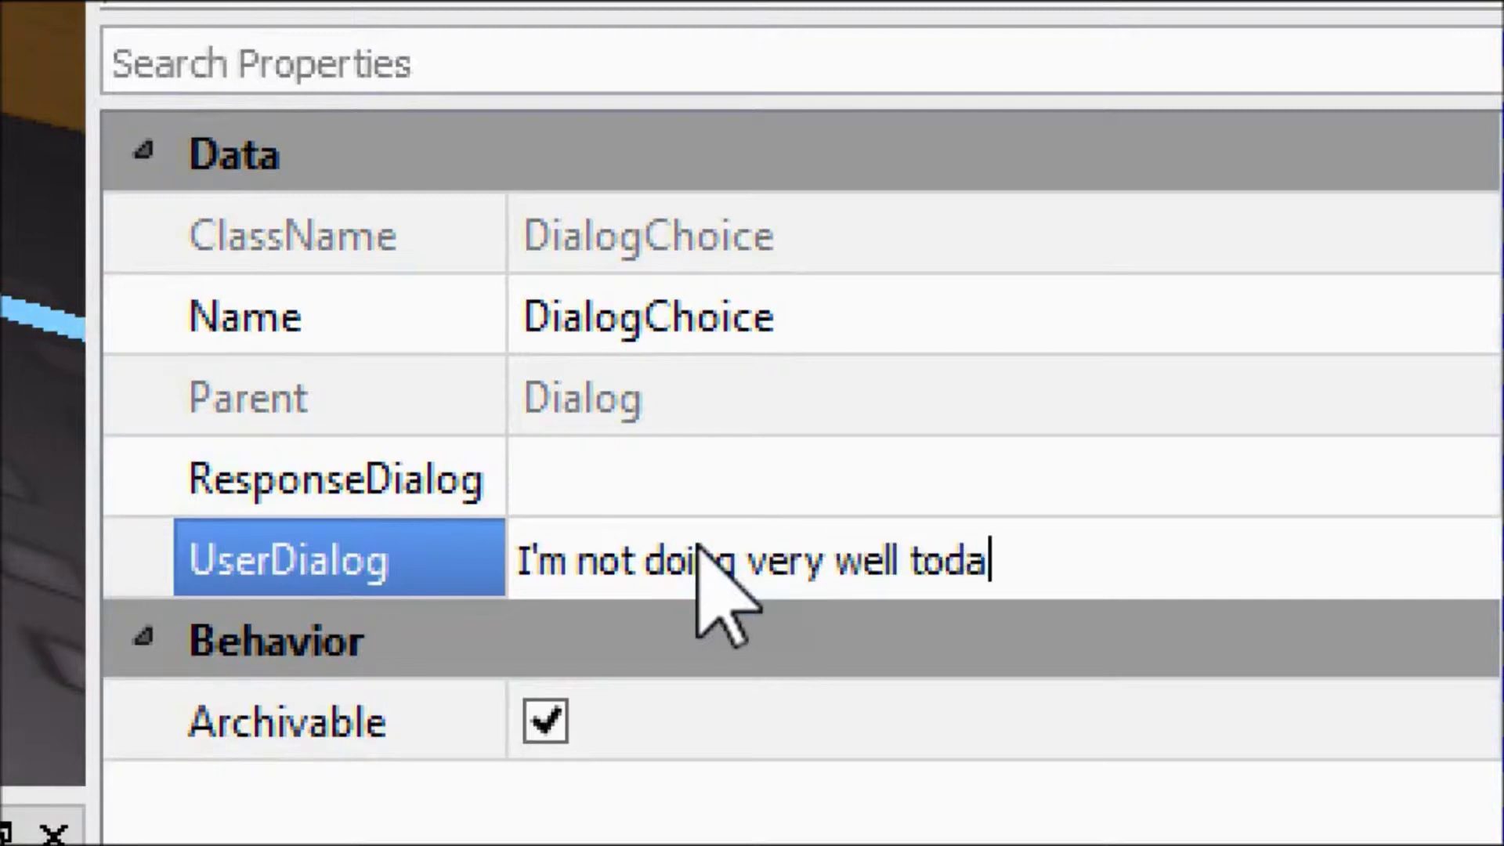
key("Return")
Step: Set the second DialogChoice's ResponseDialog to "That's too bad. What's wrong?"
key("Up")
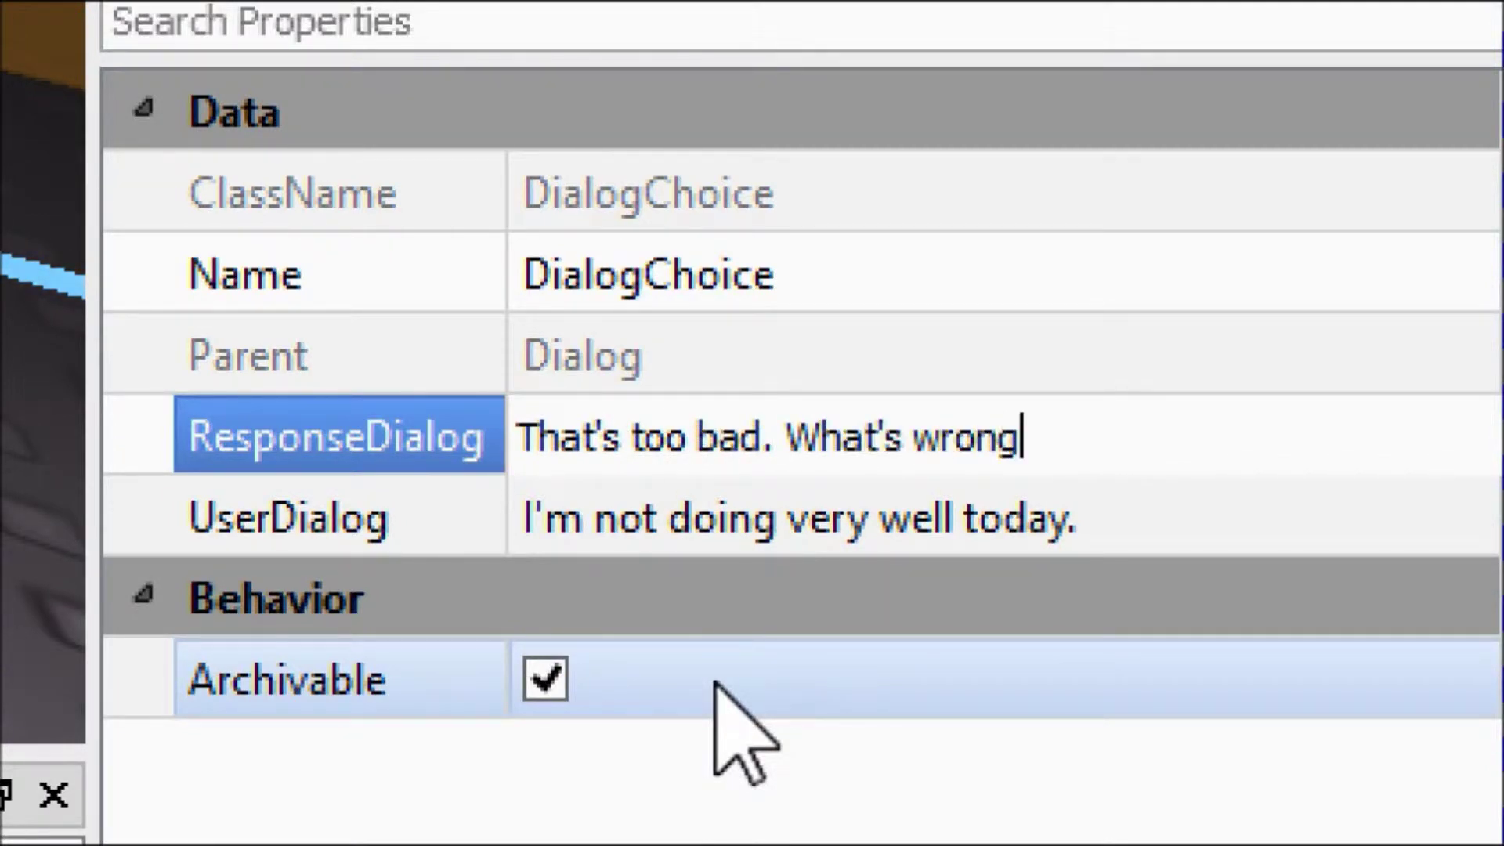
key("Return")
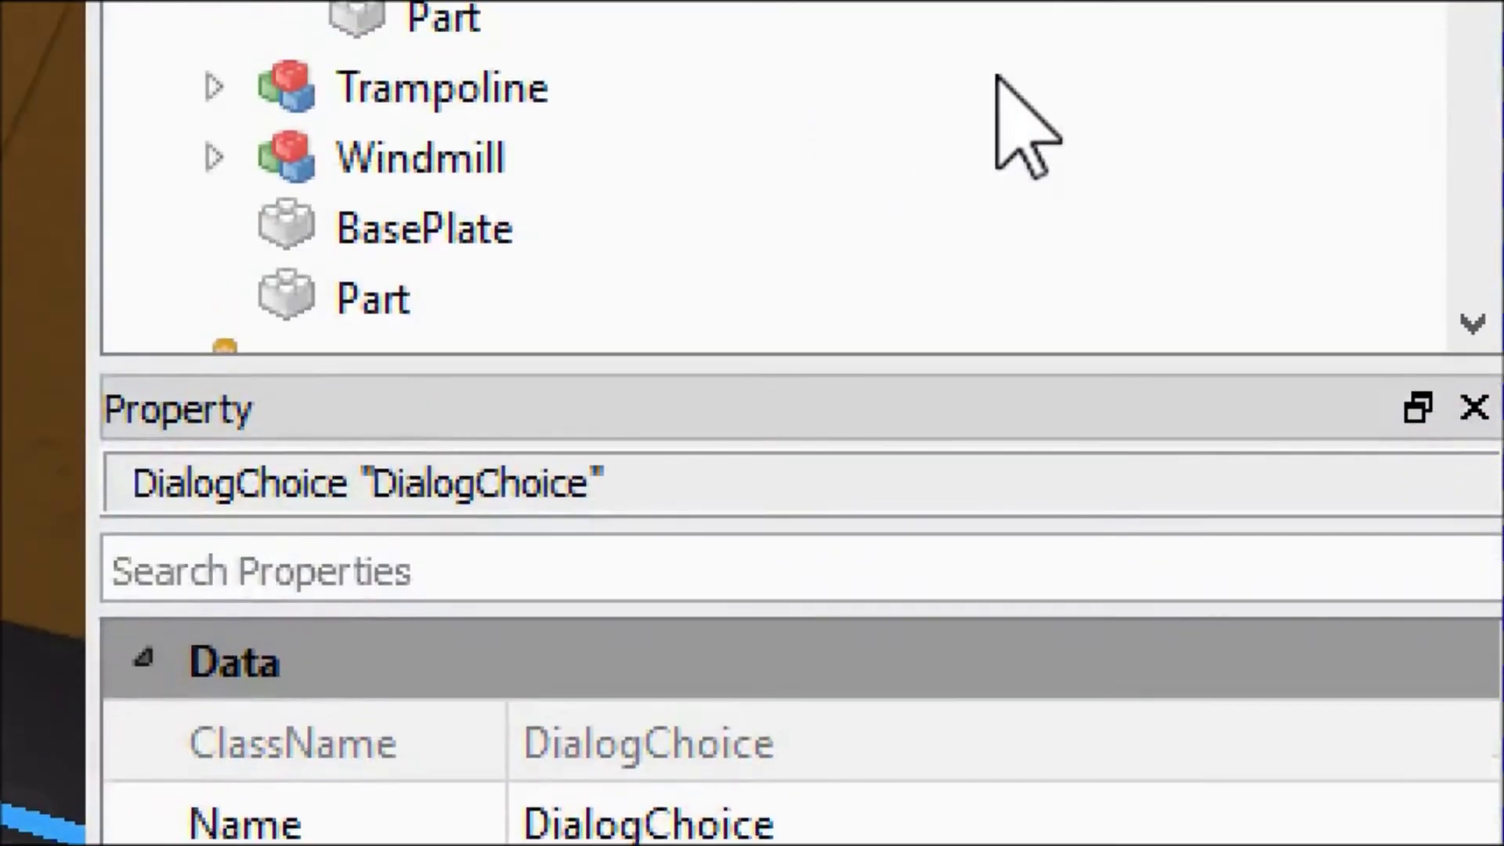
left_click(1041, 86)
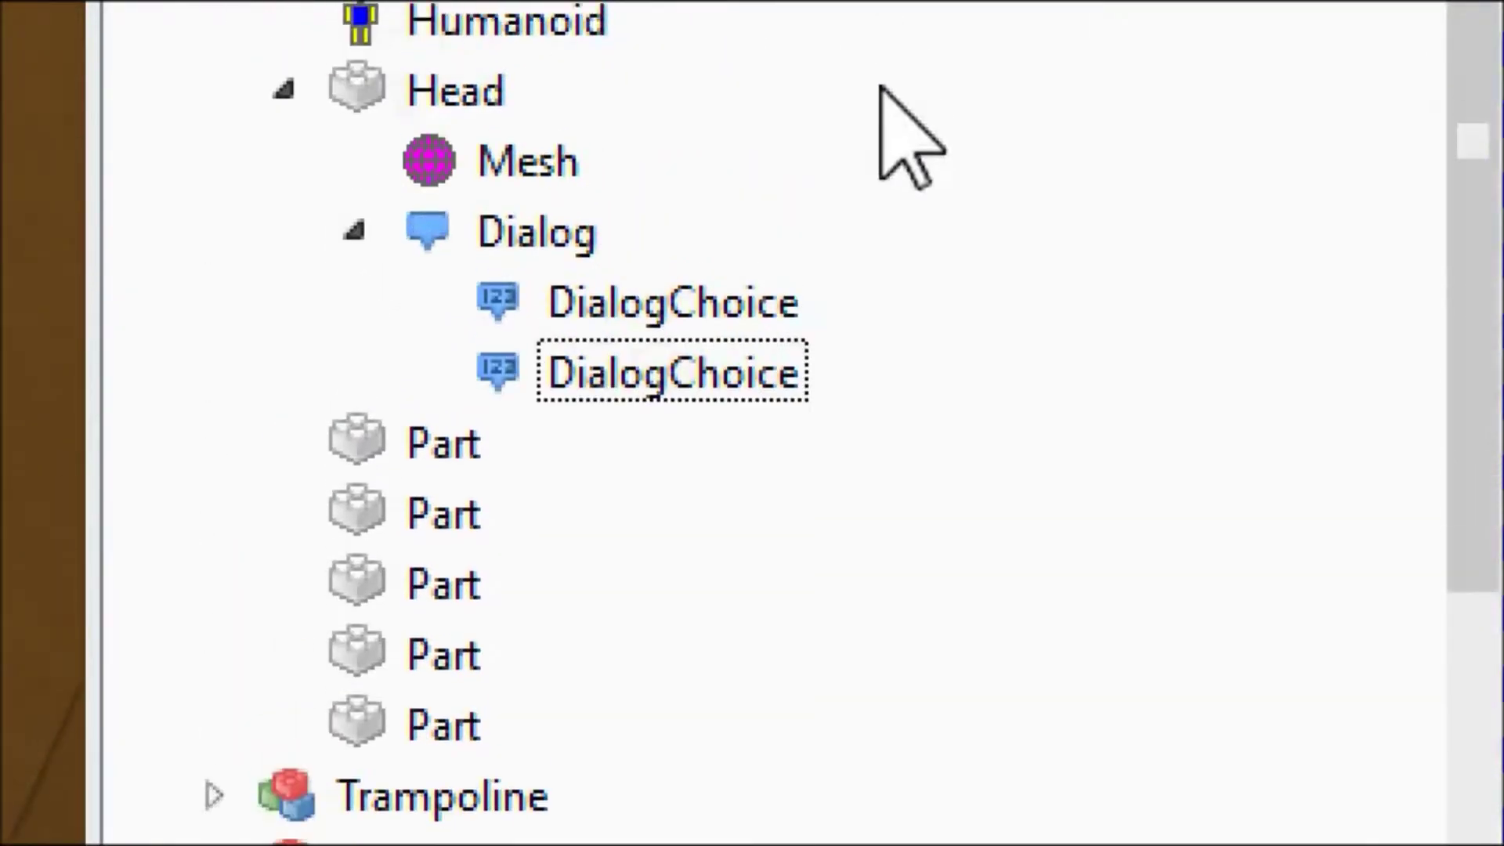
Step: Insert a nested DialogChoice into the second DialogChoice, the one about not doing very well
left_click(777, 370)
left_click(734, 378)
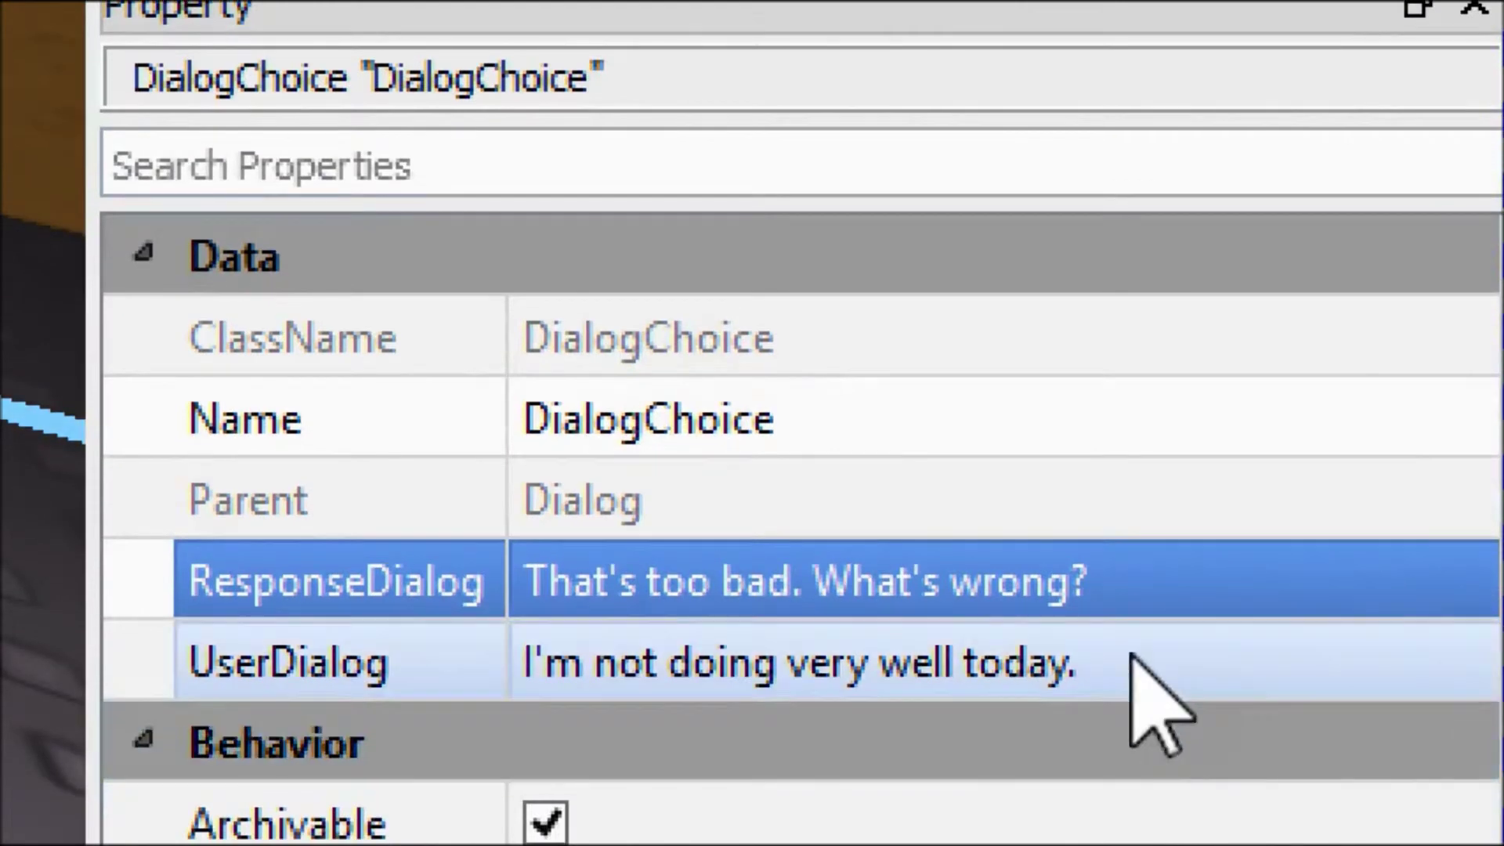
left_click(1134, 581)
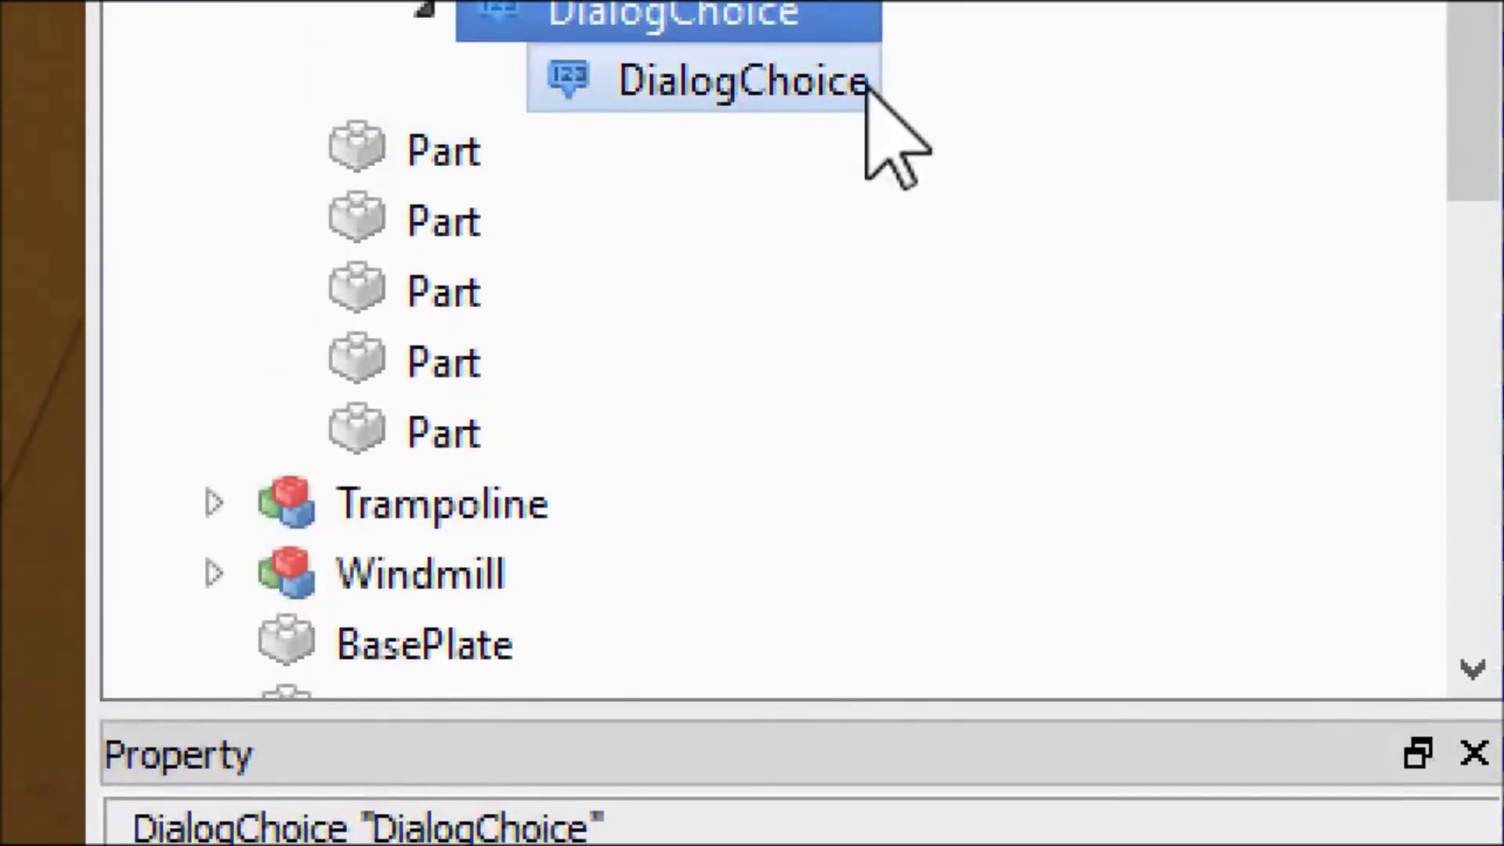
left_click(866, 85)
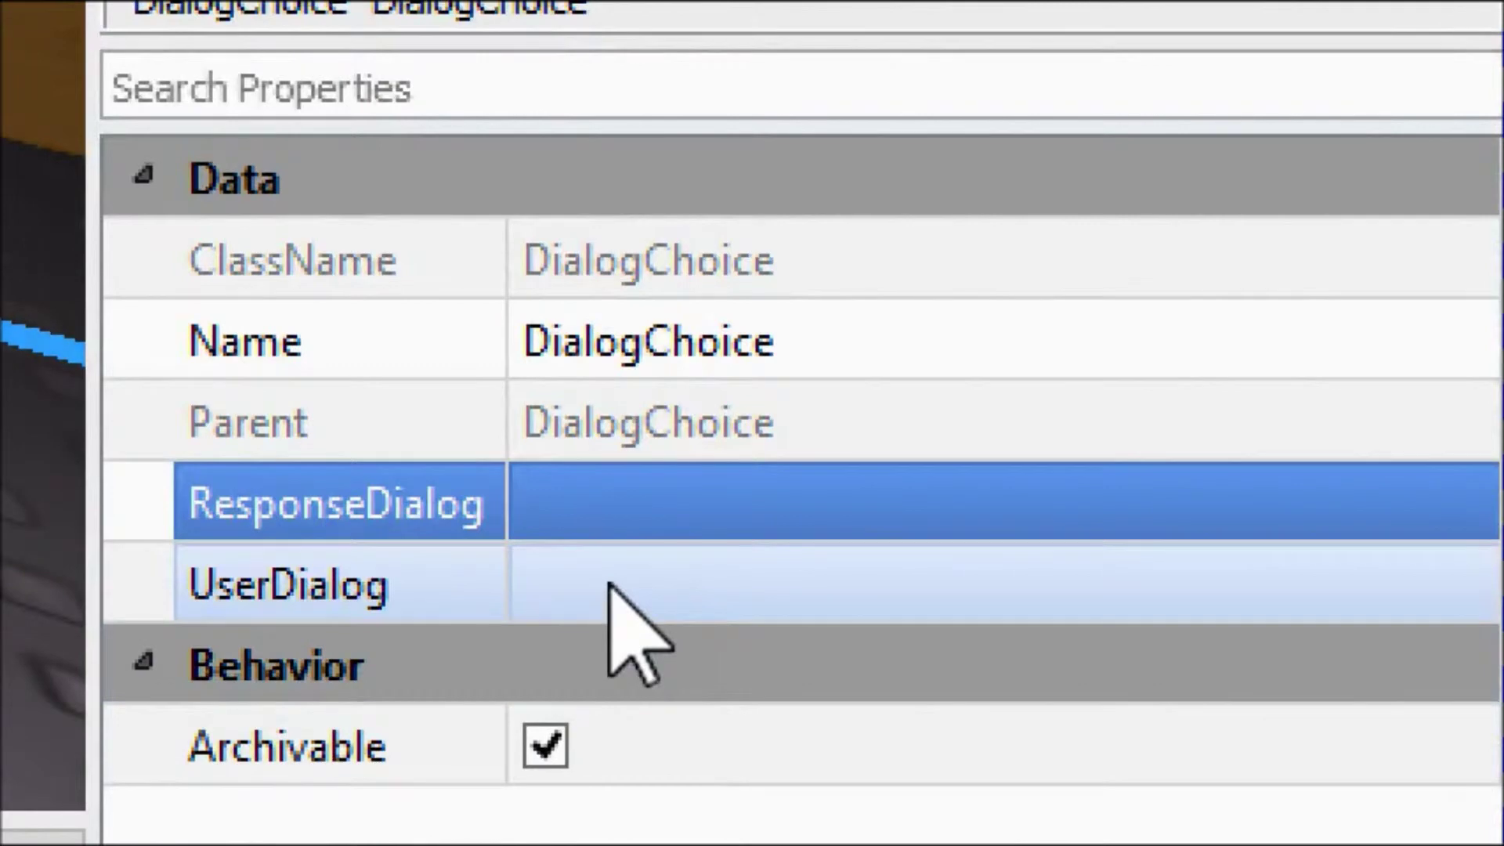
Step: Set the nested DialogChoice's UserDialog to "My house burnt down."
left_click(617, 583)
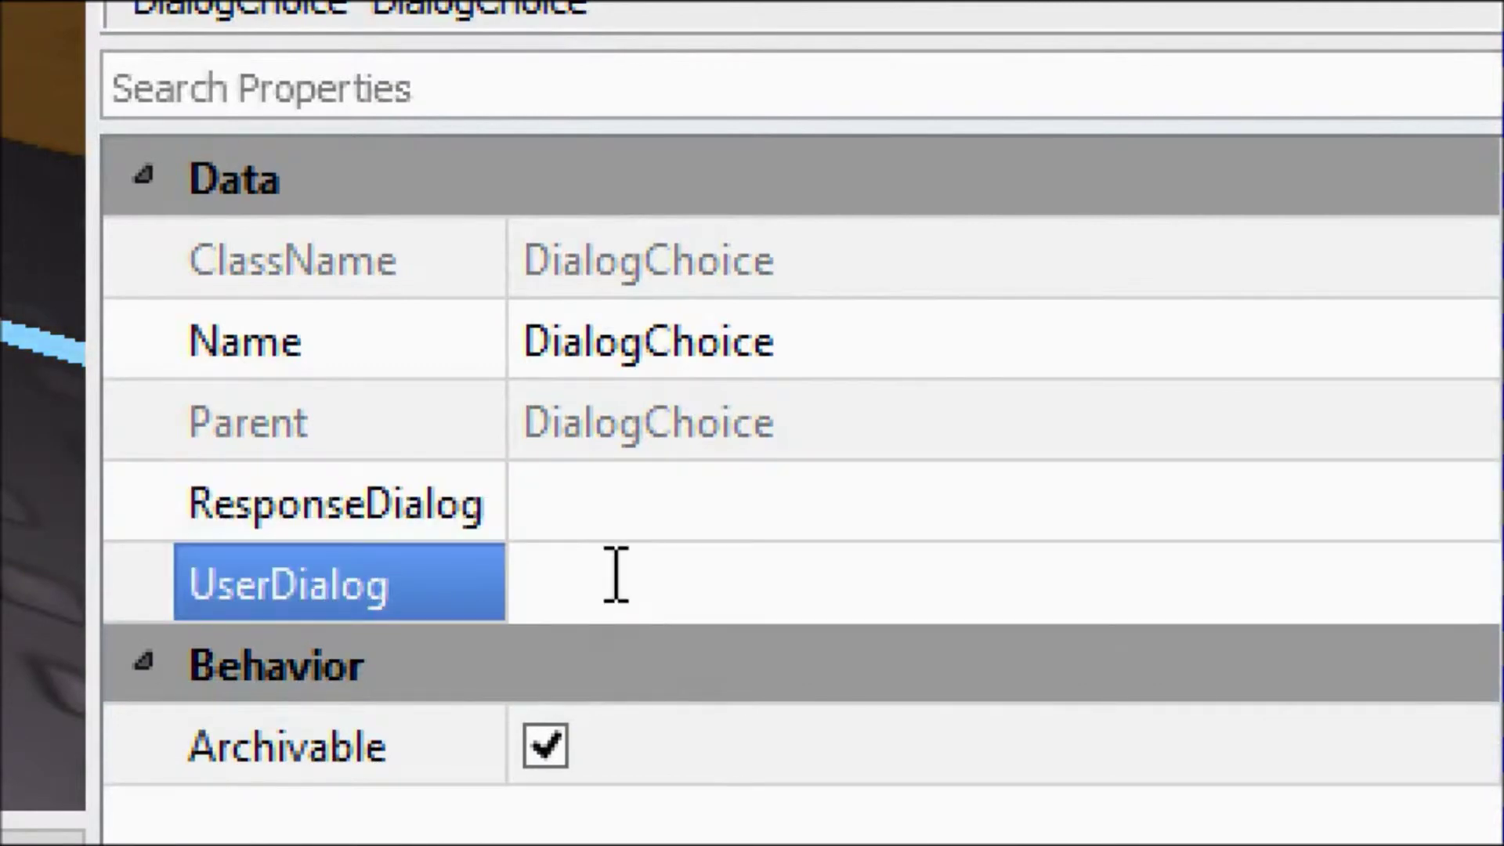
left_click(608, 518)
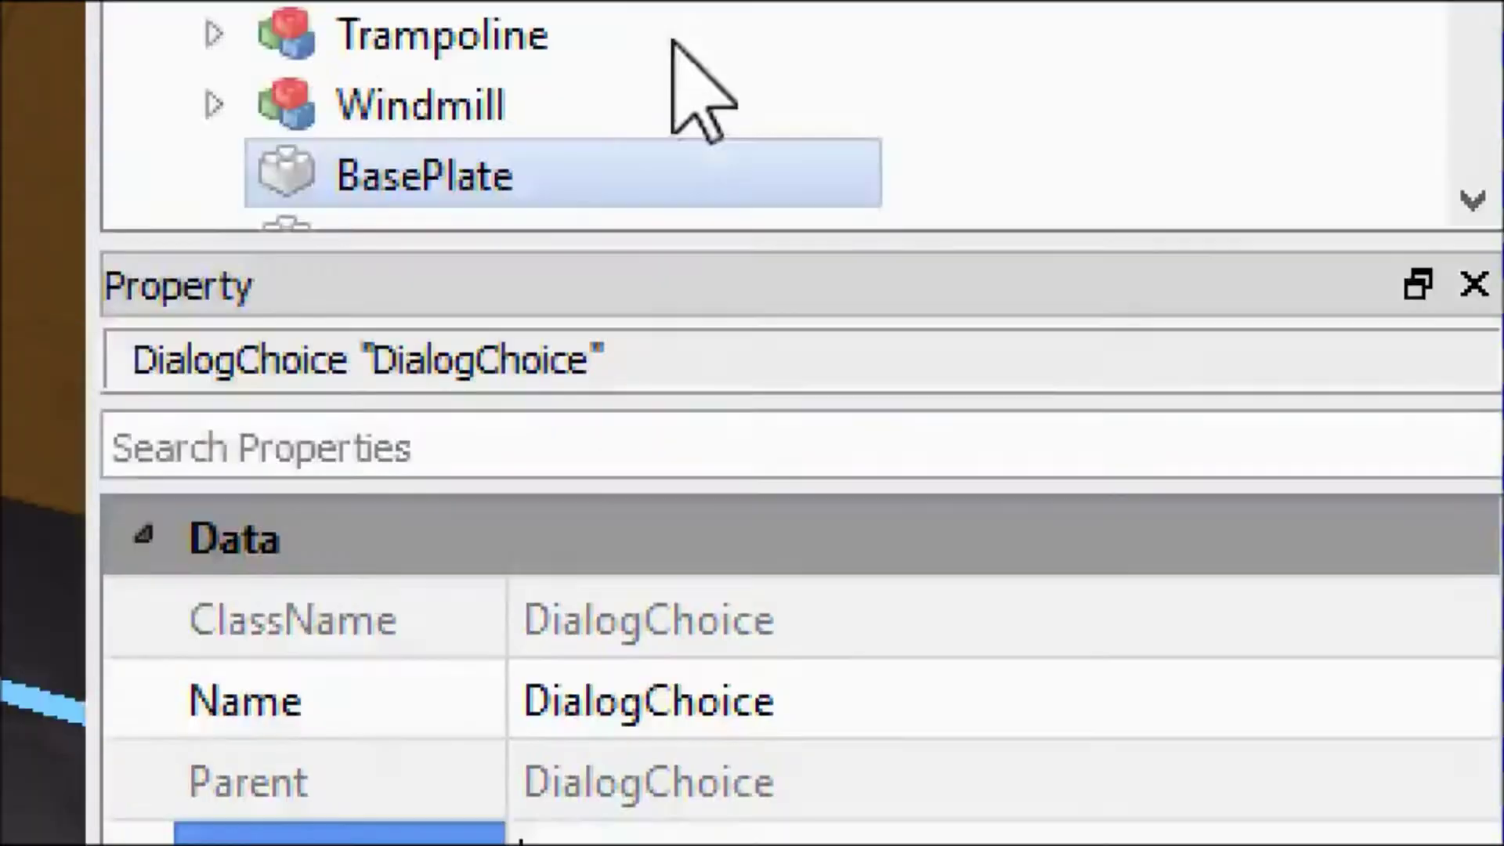
left_click(643, 116)
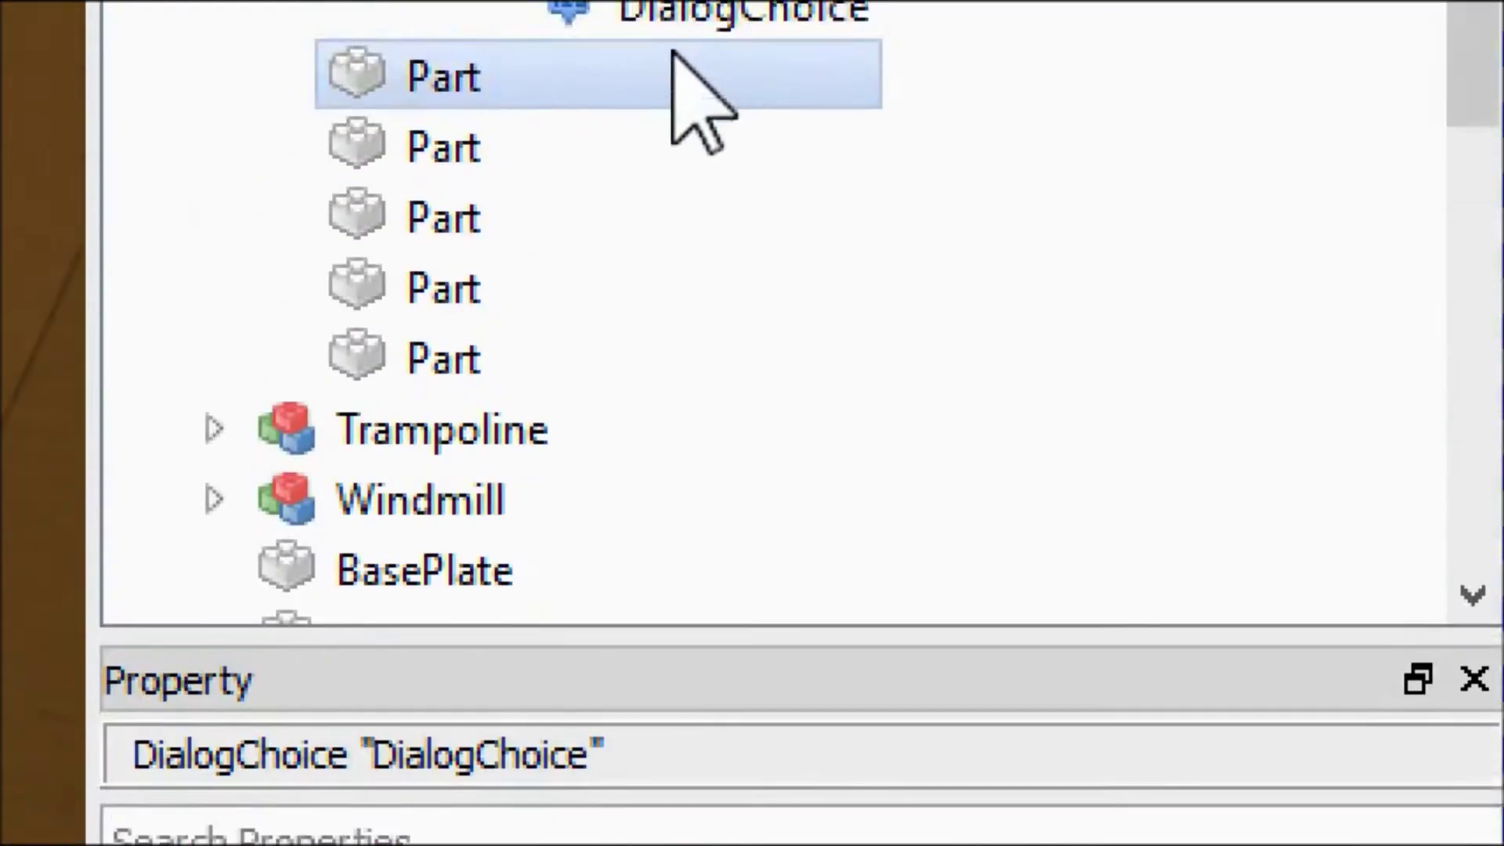
left_click(677, 88)
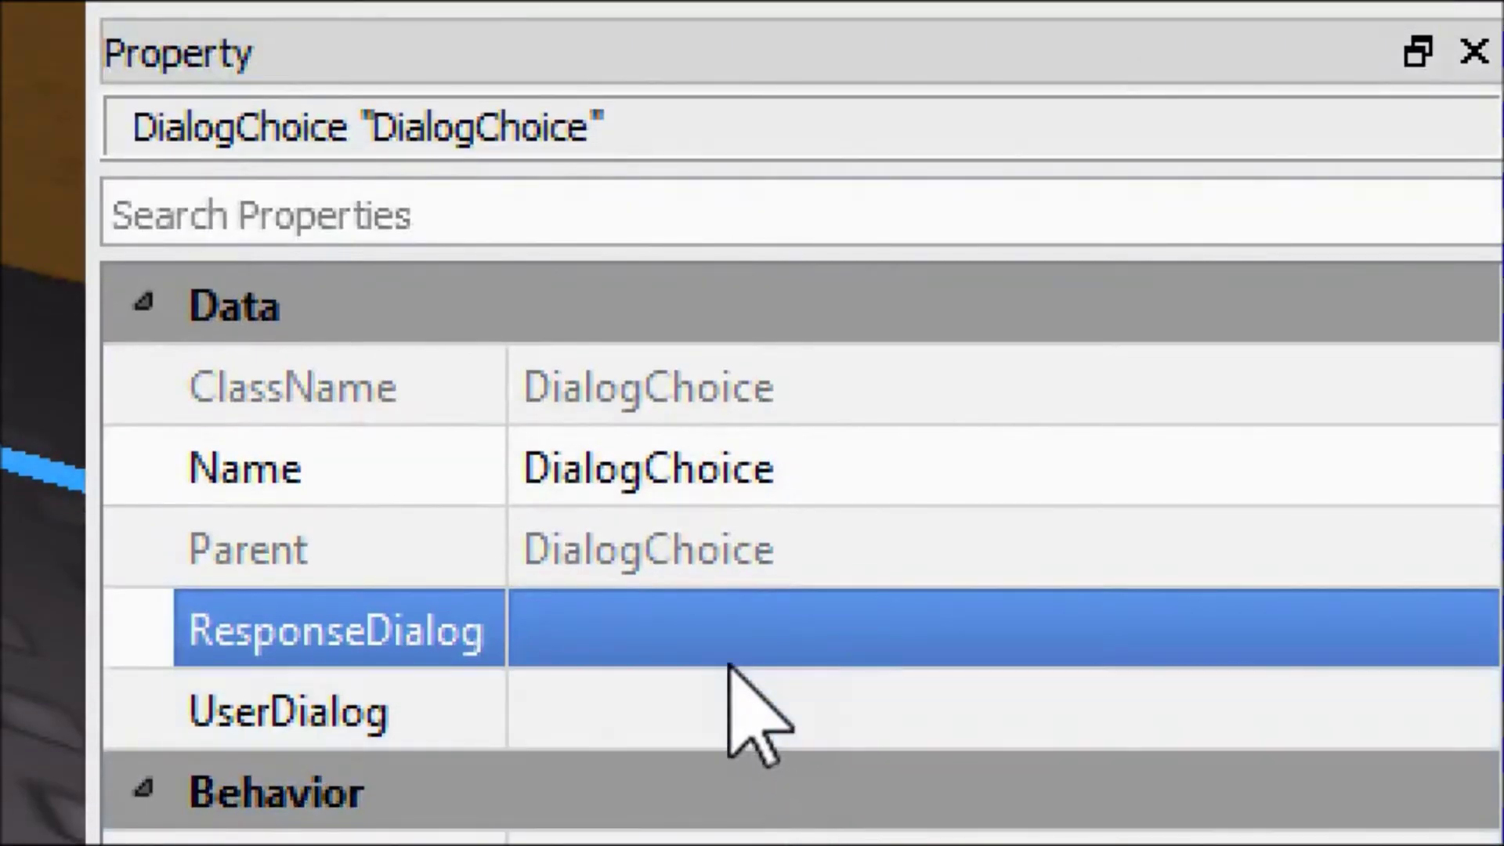
left_click(729, 663)
left_click(724, 690)
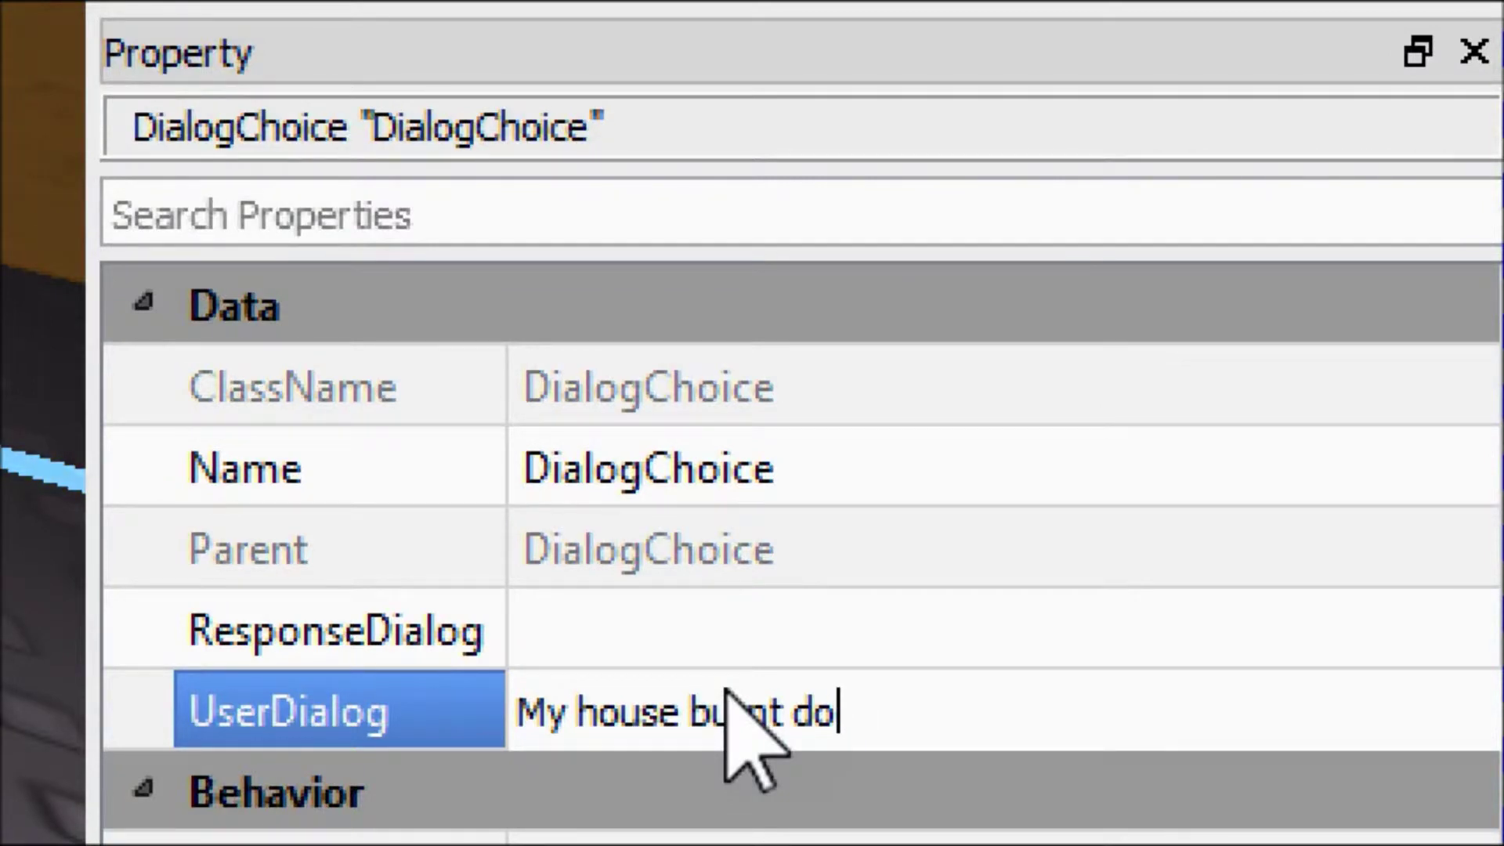
key("Return")
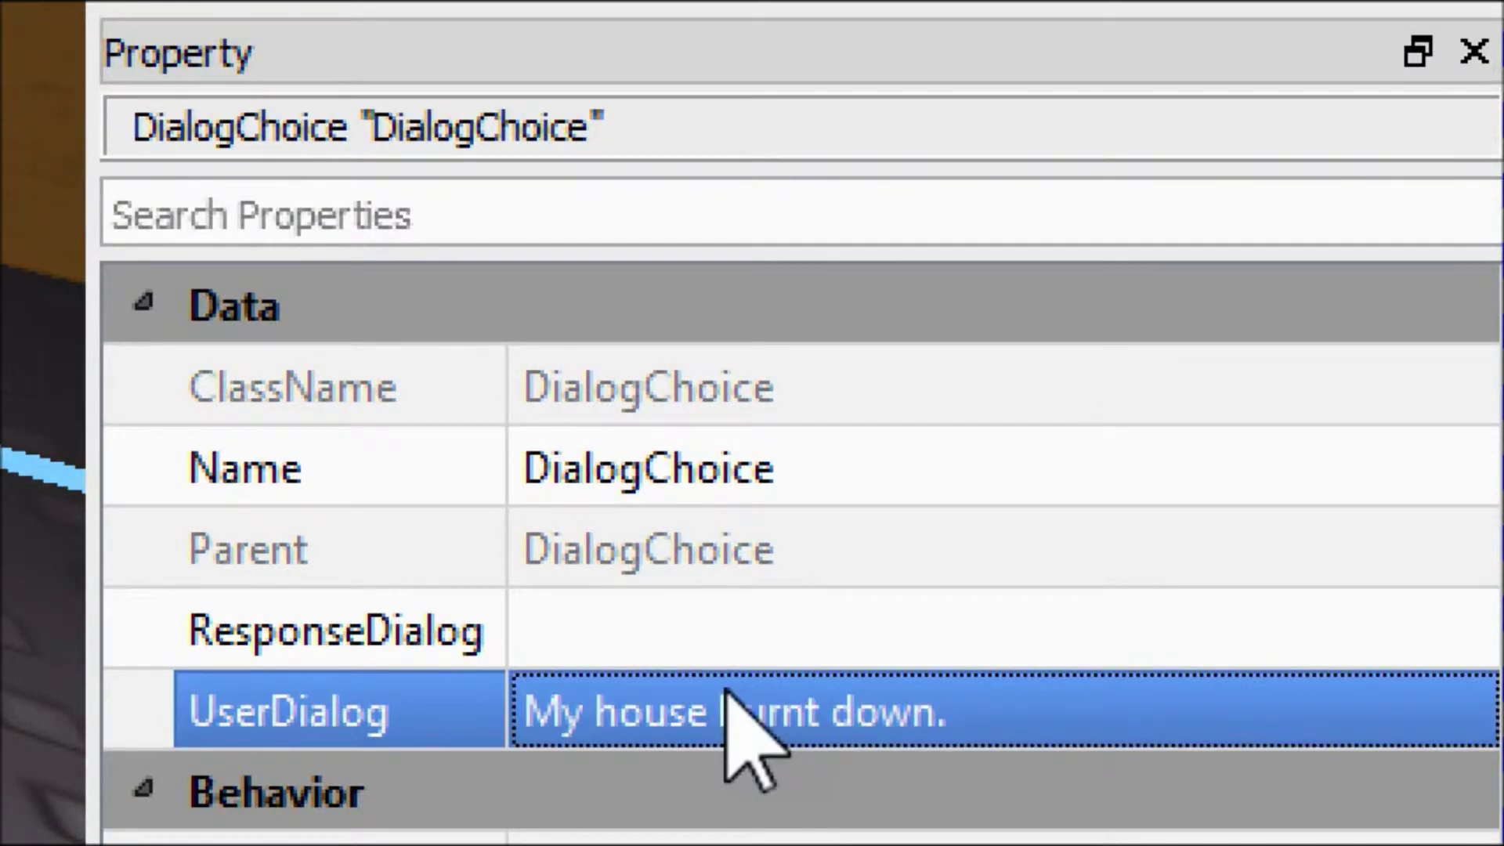
Step: Set the nested DialogChoice's ResponseDialog to "That's too bad."
left_click(734, 660)
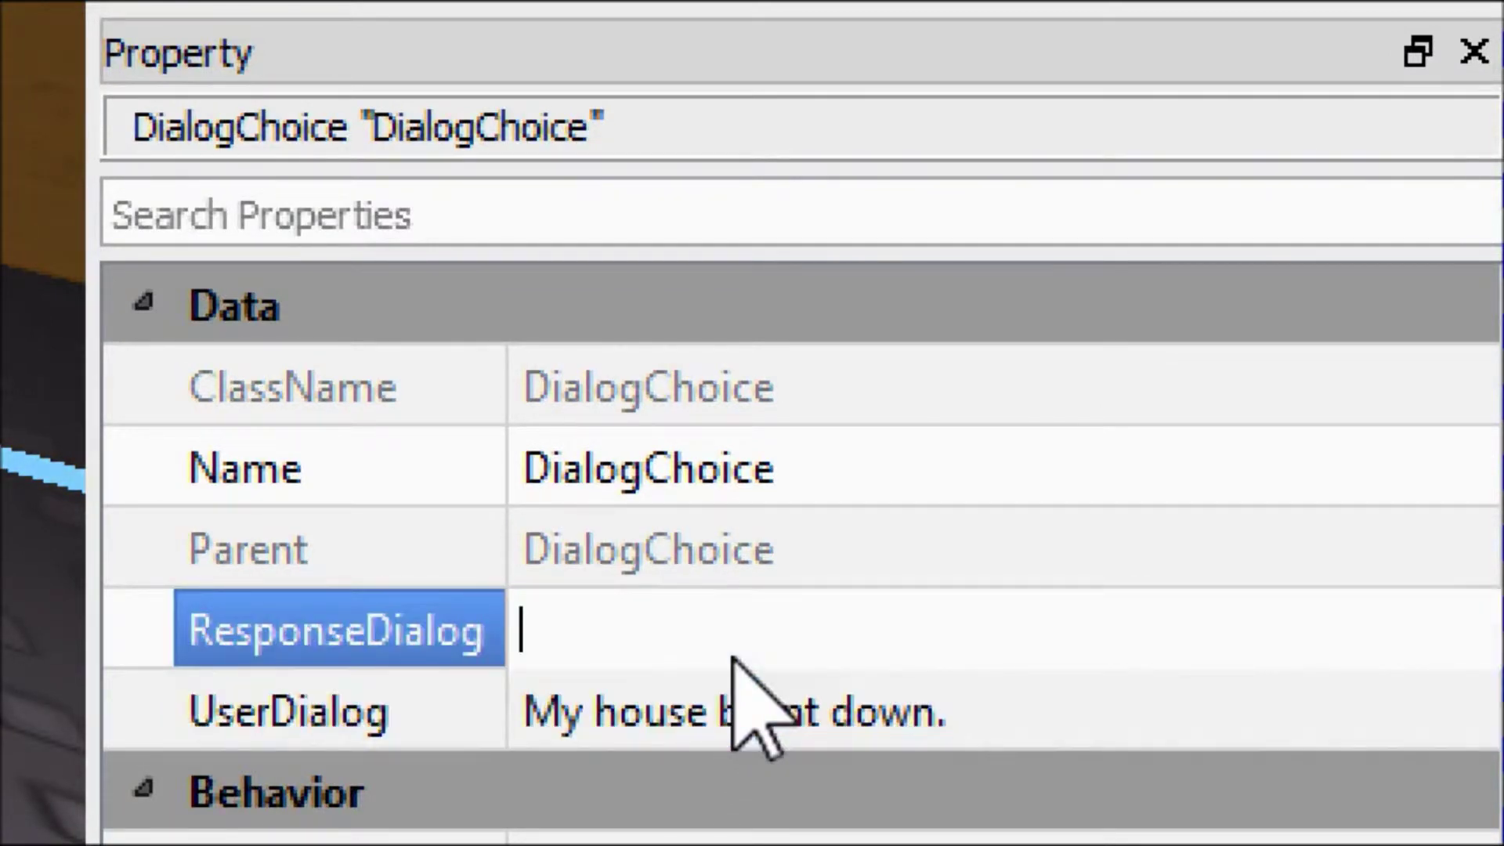
type("That's too bad")
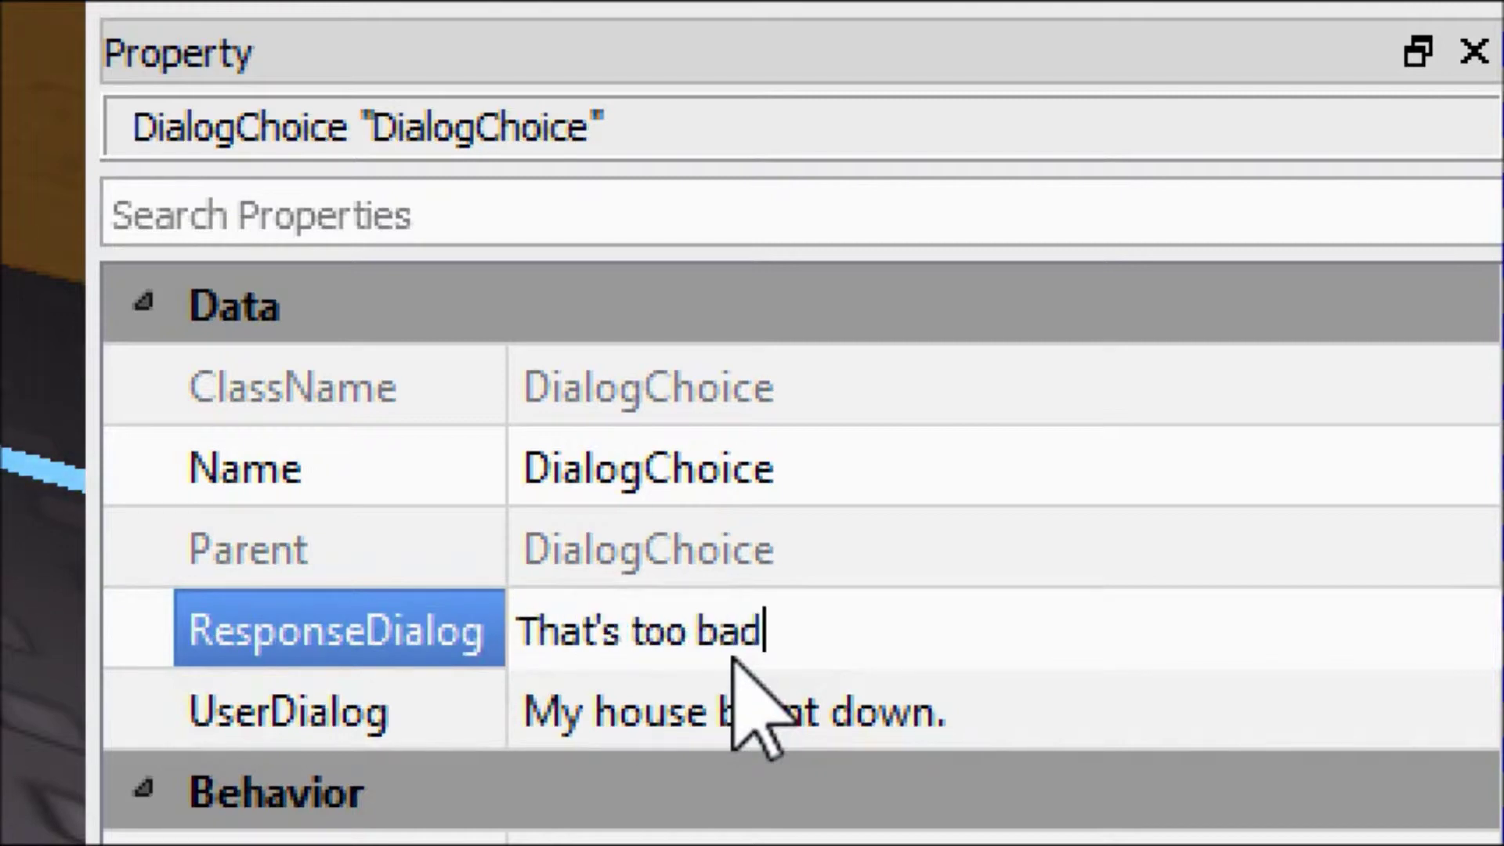
type(".")
key("Return")
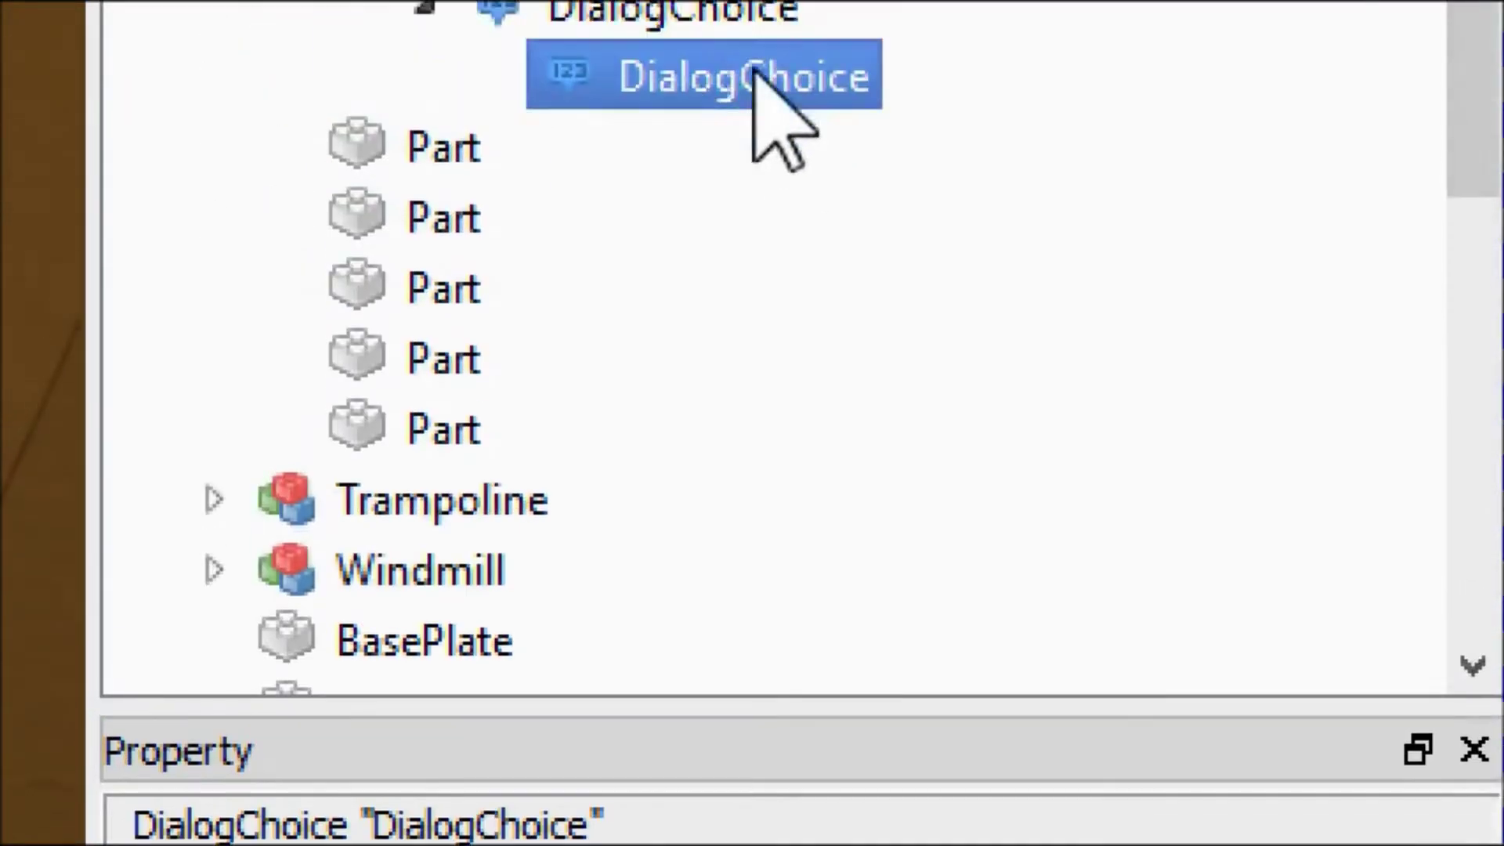
Step: Copy the nested DialogChoice and paste the copy into the same parent DialogChoice
left_click(724, 107)
left_click(680, 182)
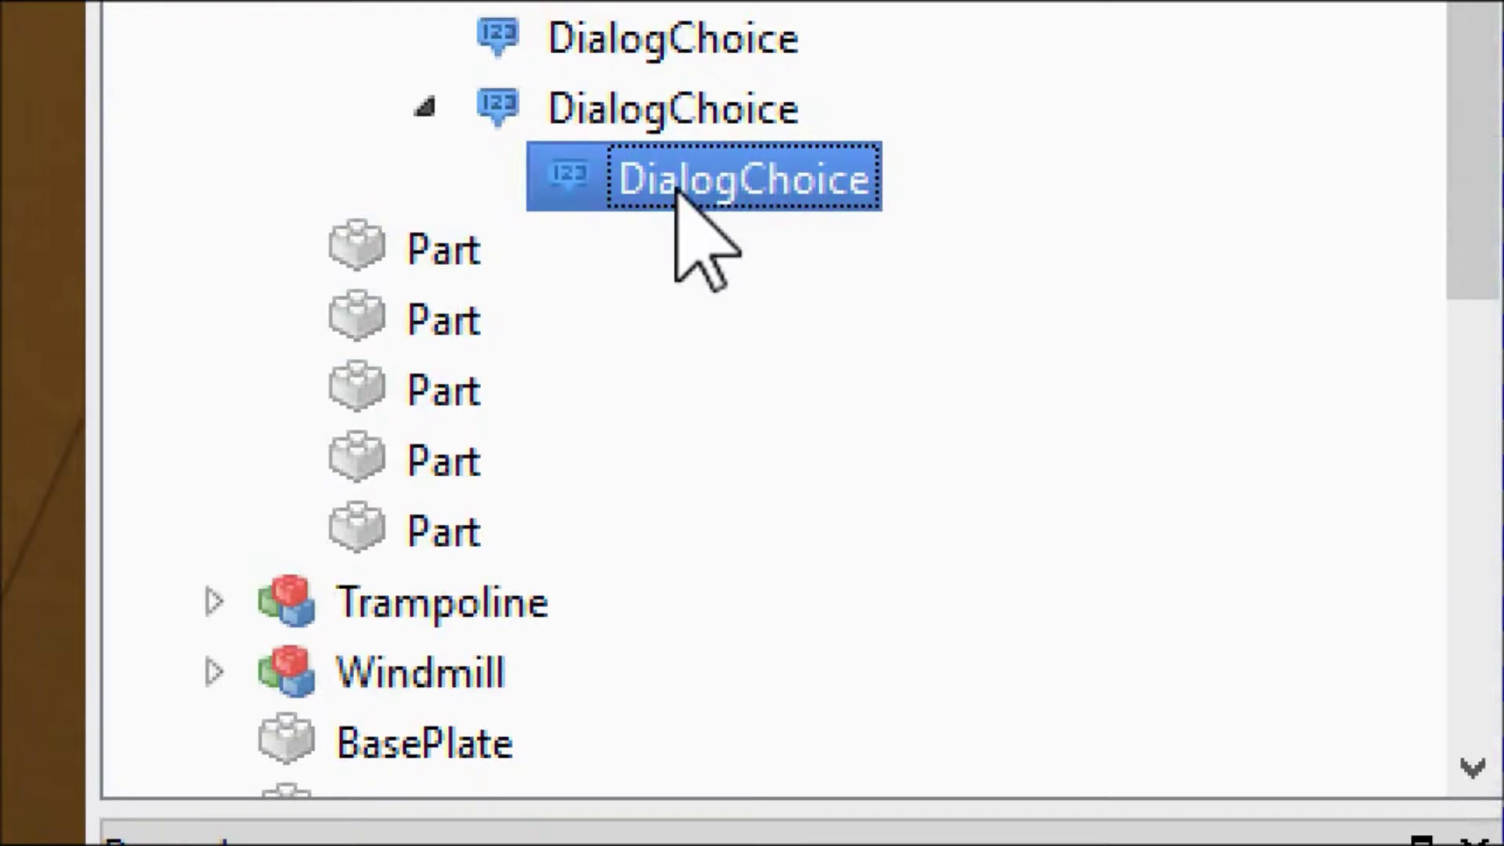
right_click(640, 126)
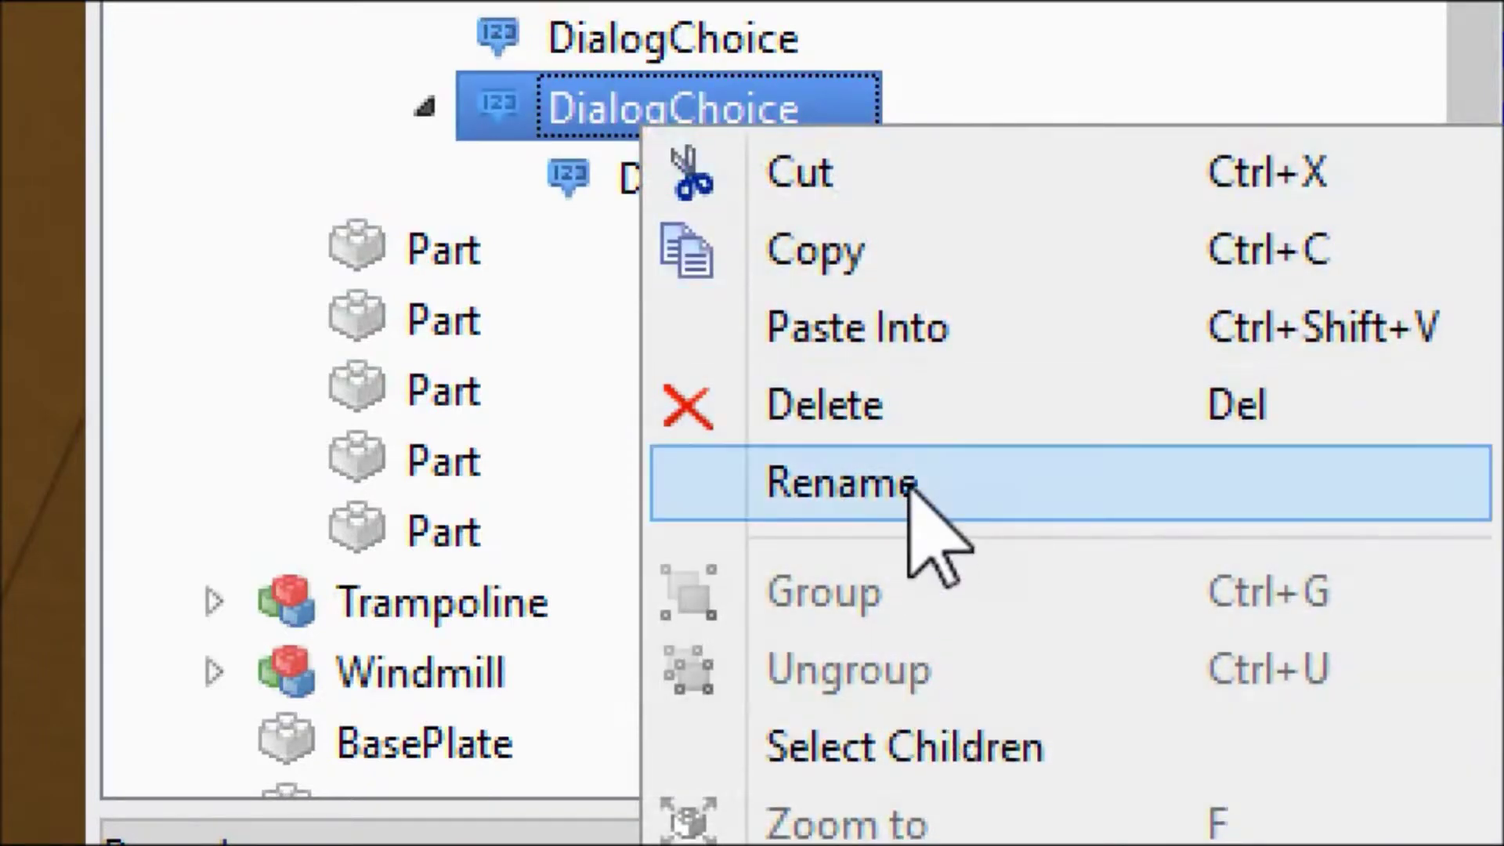
left_click(940, 323)
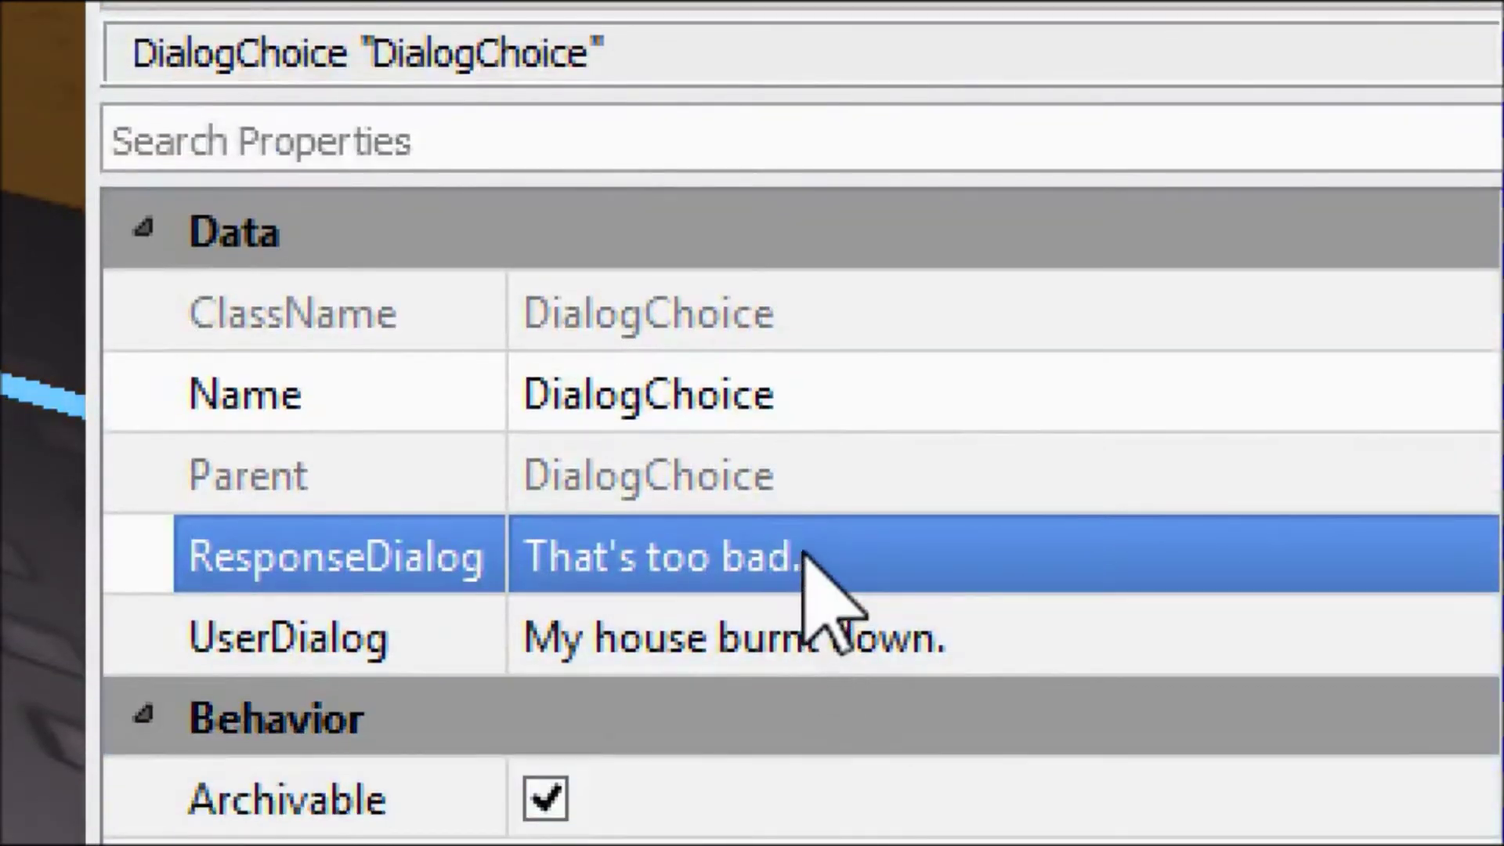
Step: Set the copied nested DialogChoice's UserDialog to a line beginning with "My dog"
left_click(804, 551)
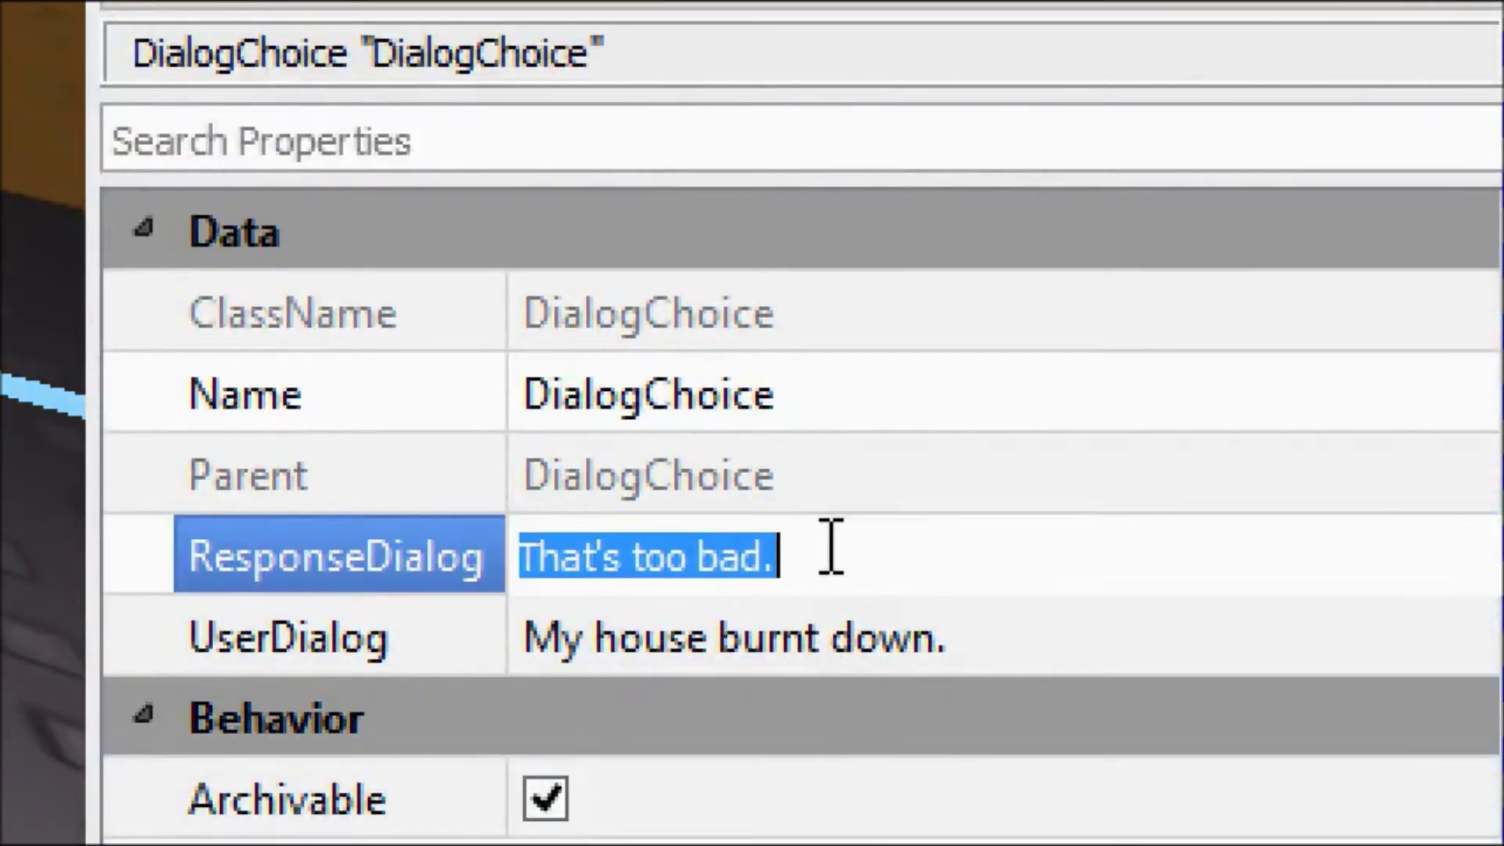
left_click(846, 626)
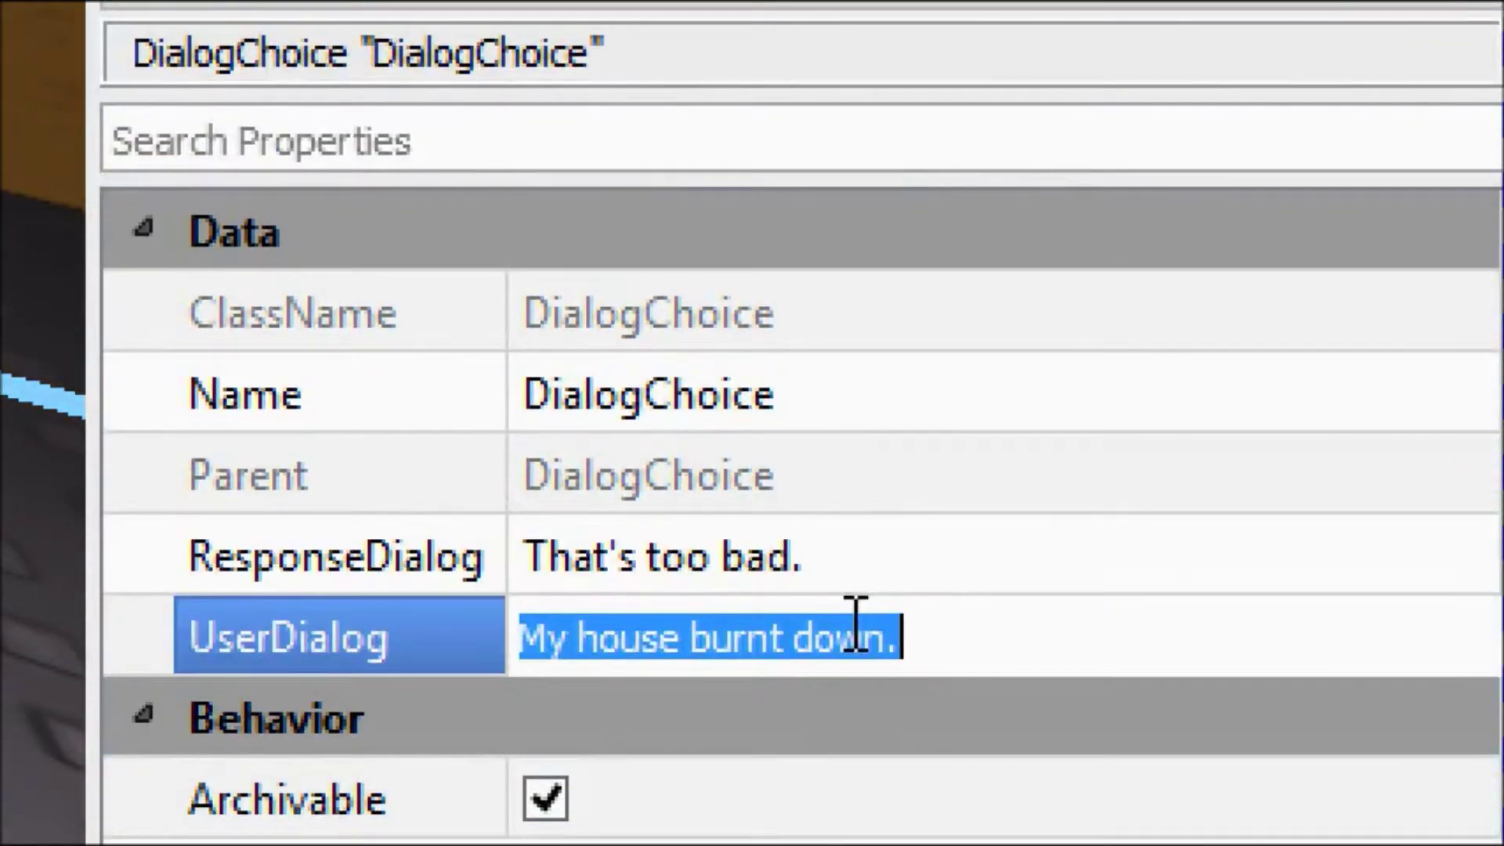
type("My dog ran away.")
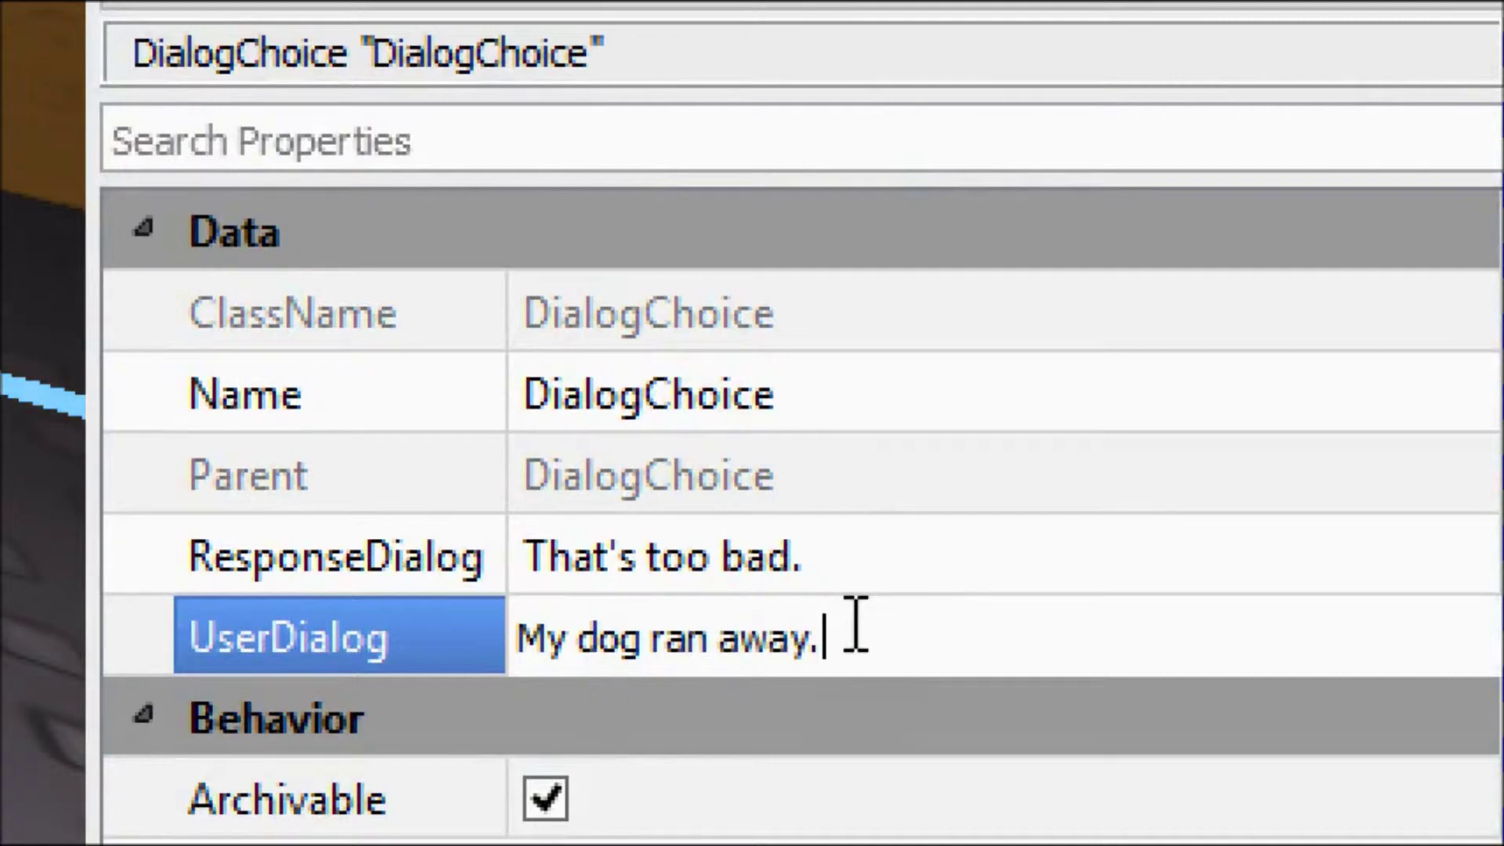
key("Return")
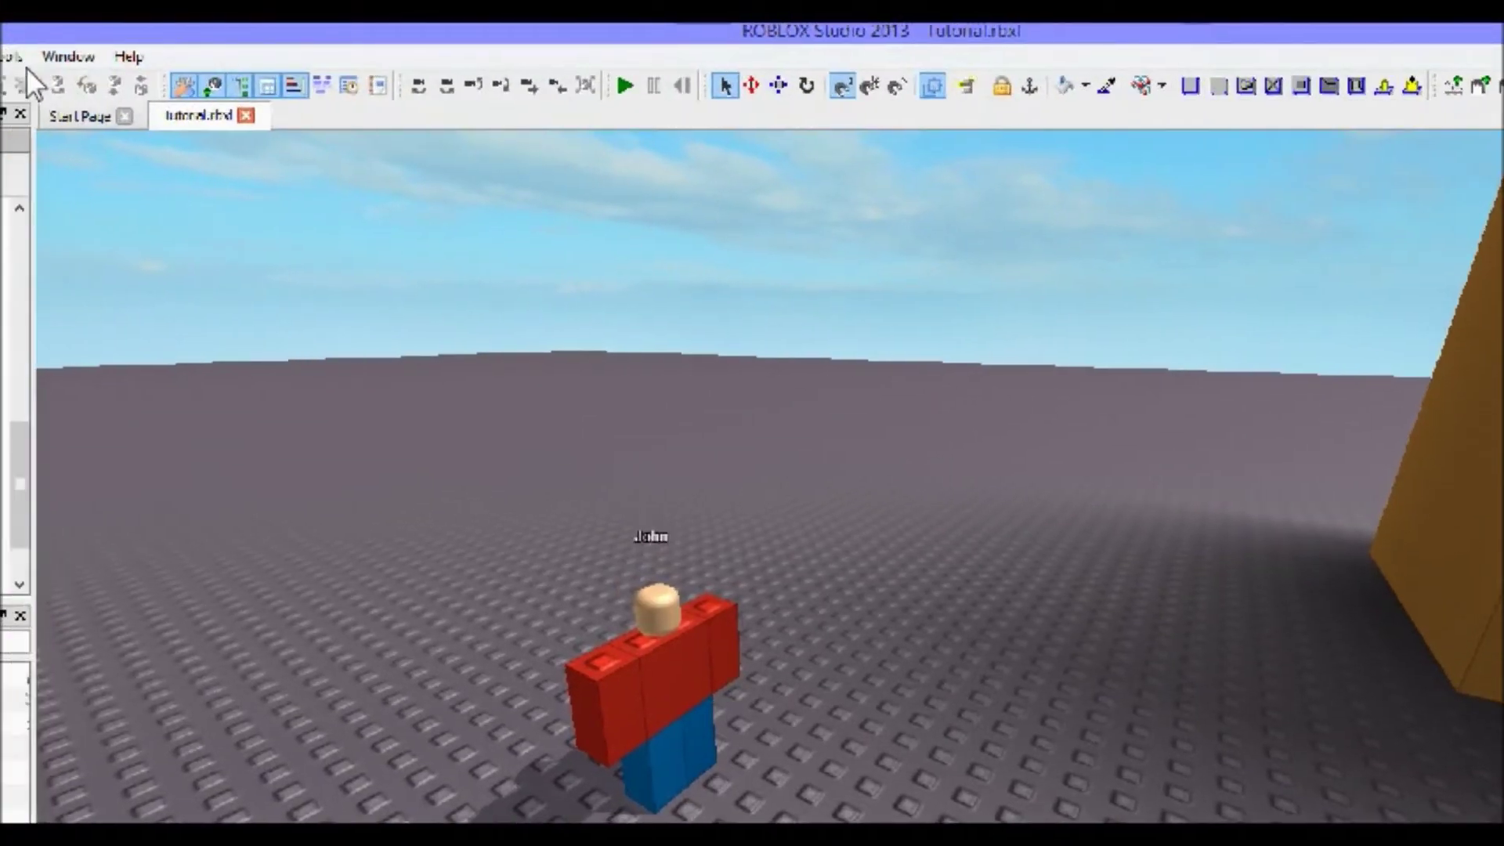
Step: Launch a play test of the place and bring the test window to the front
left_click(26, 63)
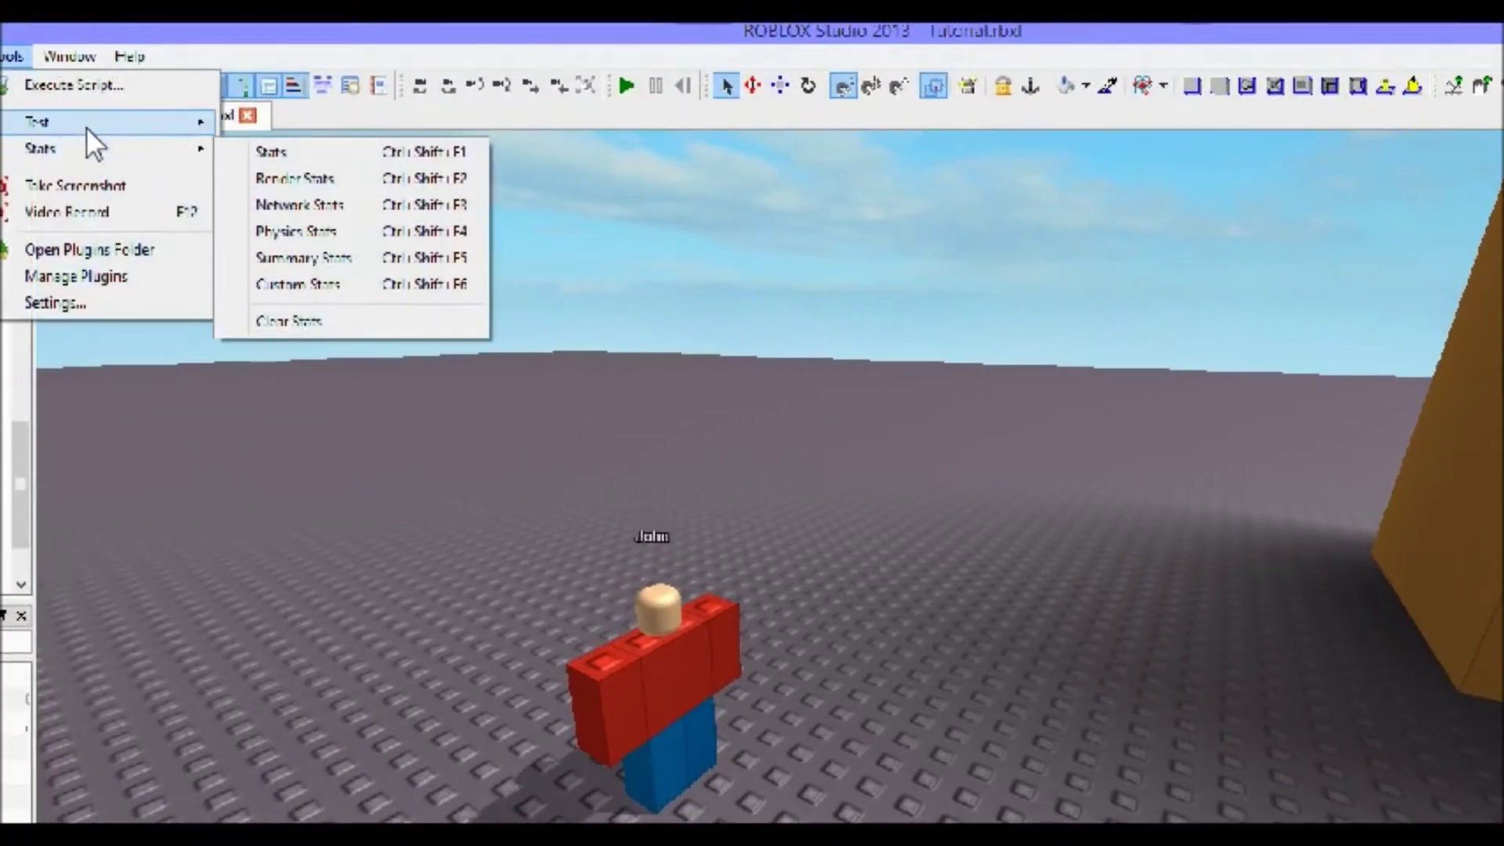
mouse_move(86, 125)
left_click(299, 127)
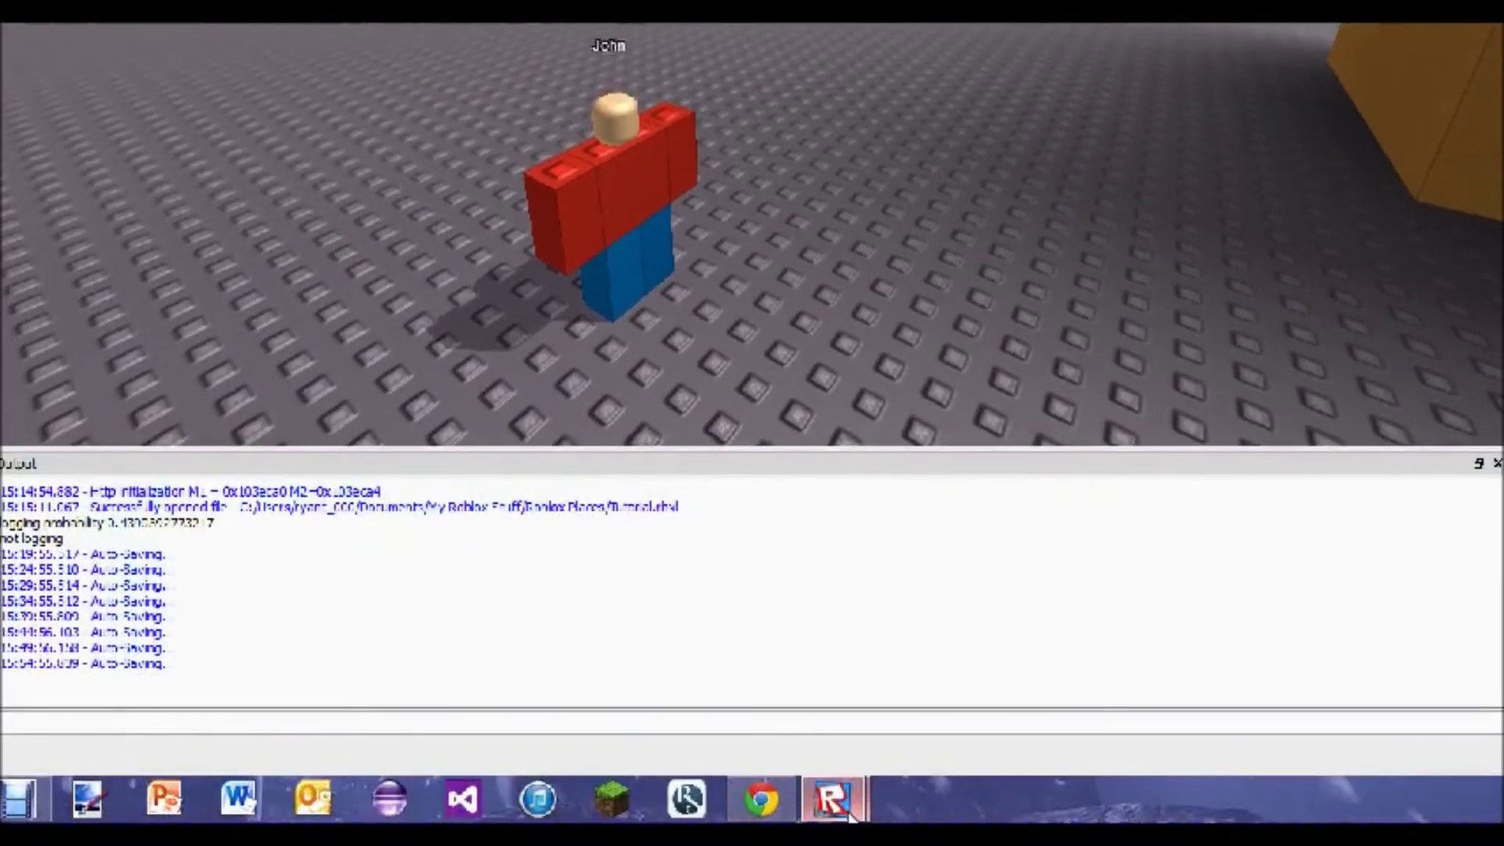
left_click(915, 717)
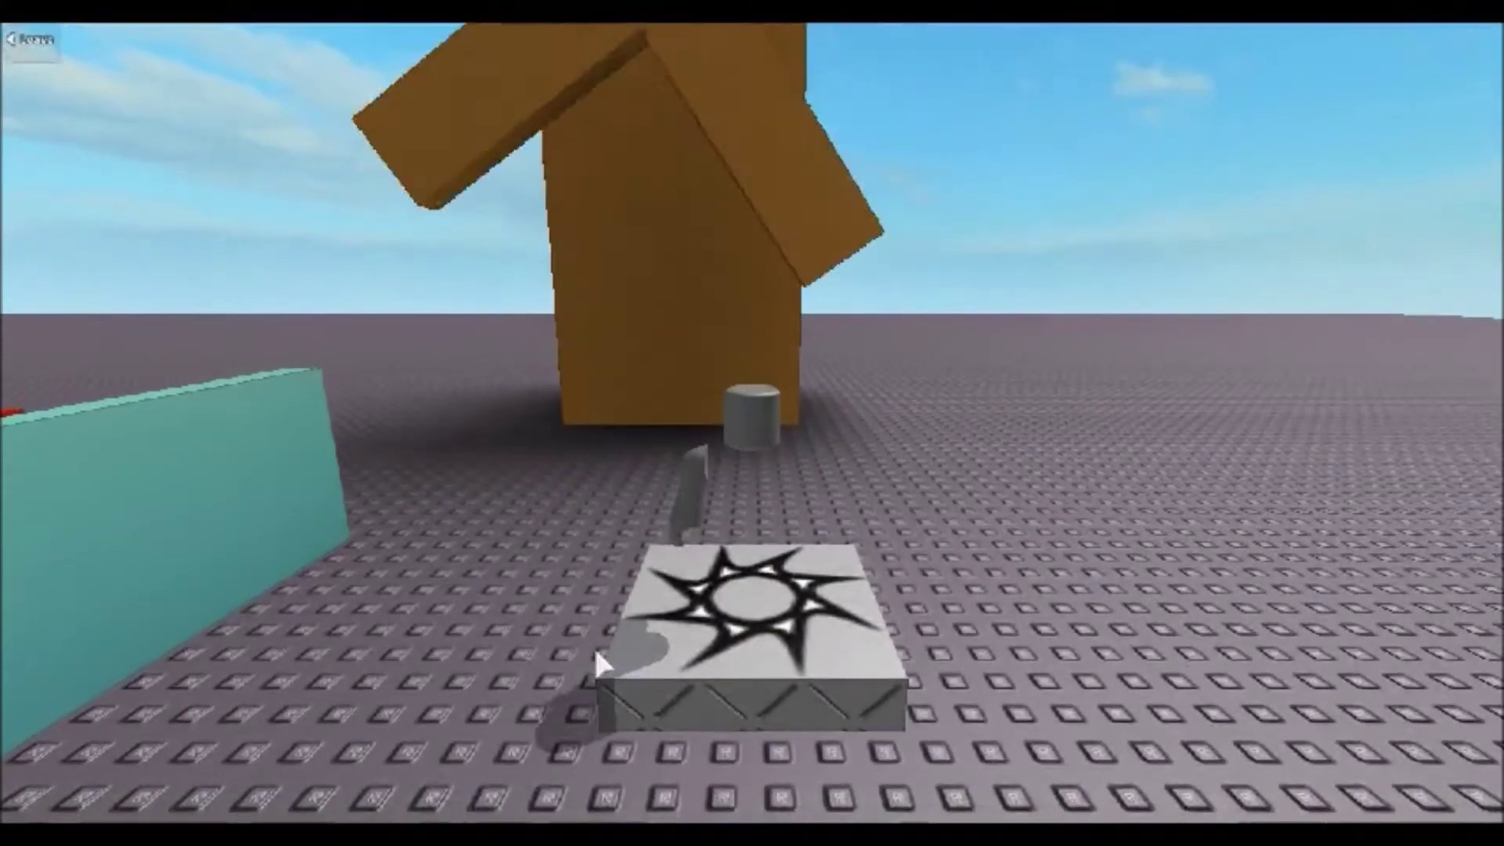
Step: Walk the test character from the spawn pad across the trampoline to the NPC
right_click_drag(594, 650, 620, 598)
key("w")
key("space")
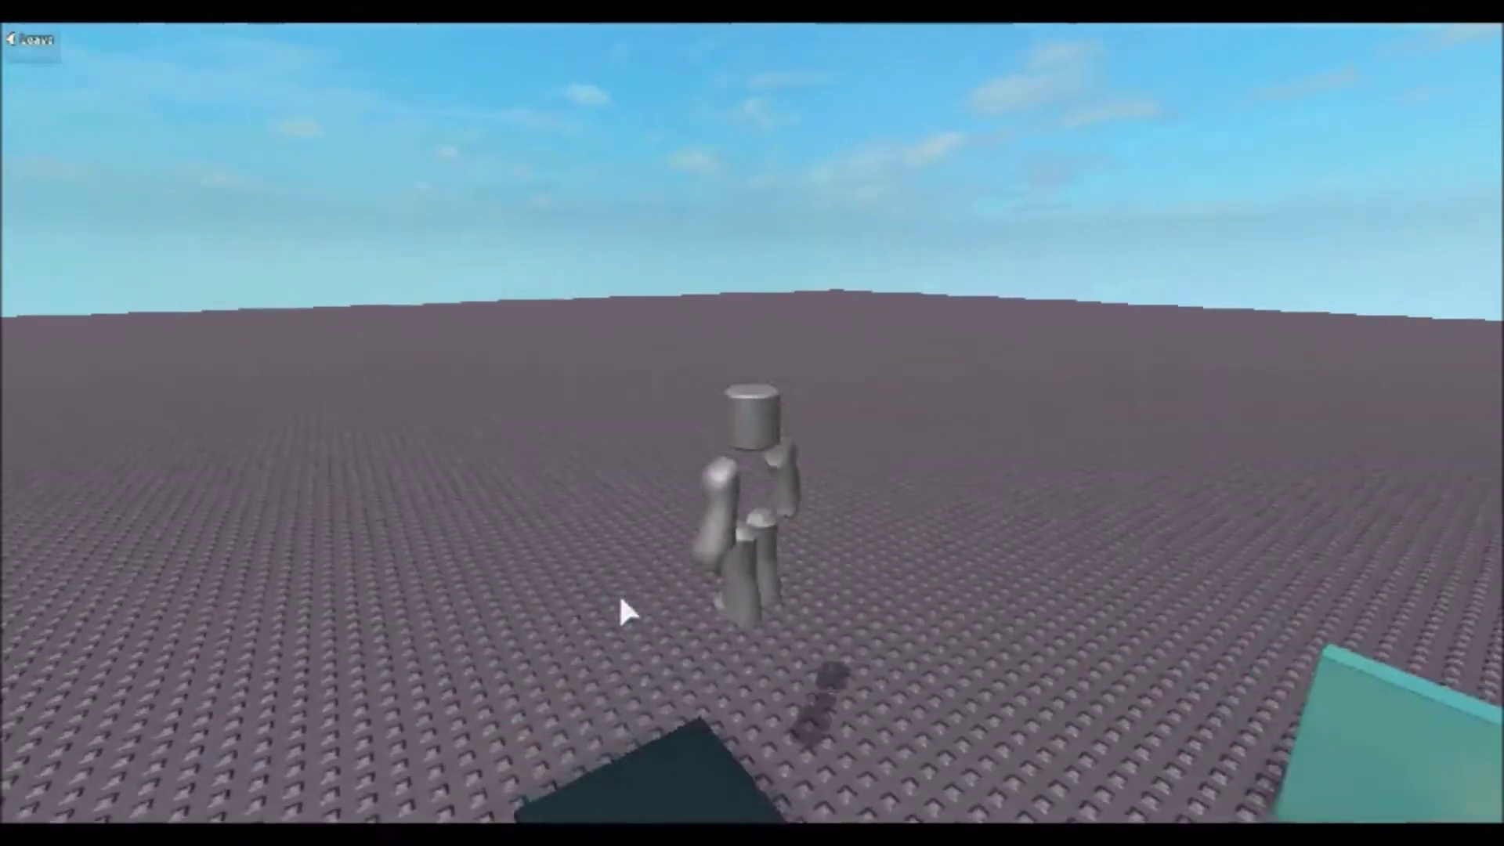
key("space")
key("s")
key("d")
key("a")
key("space")
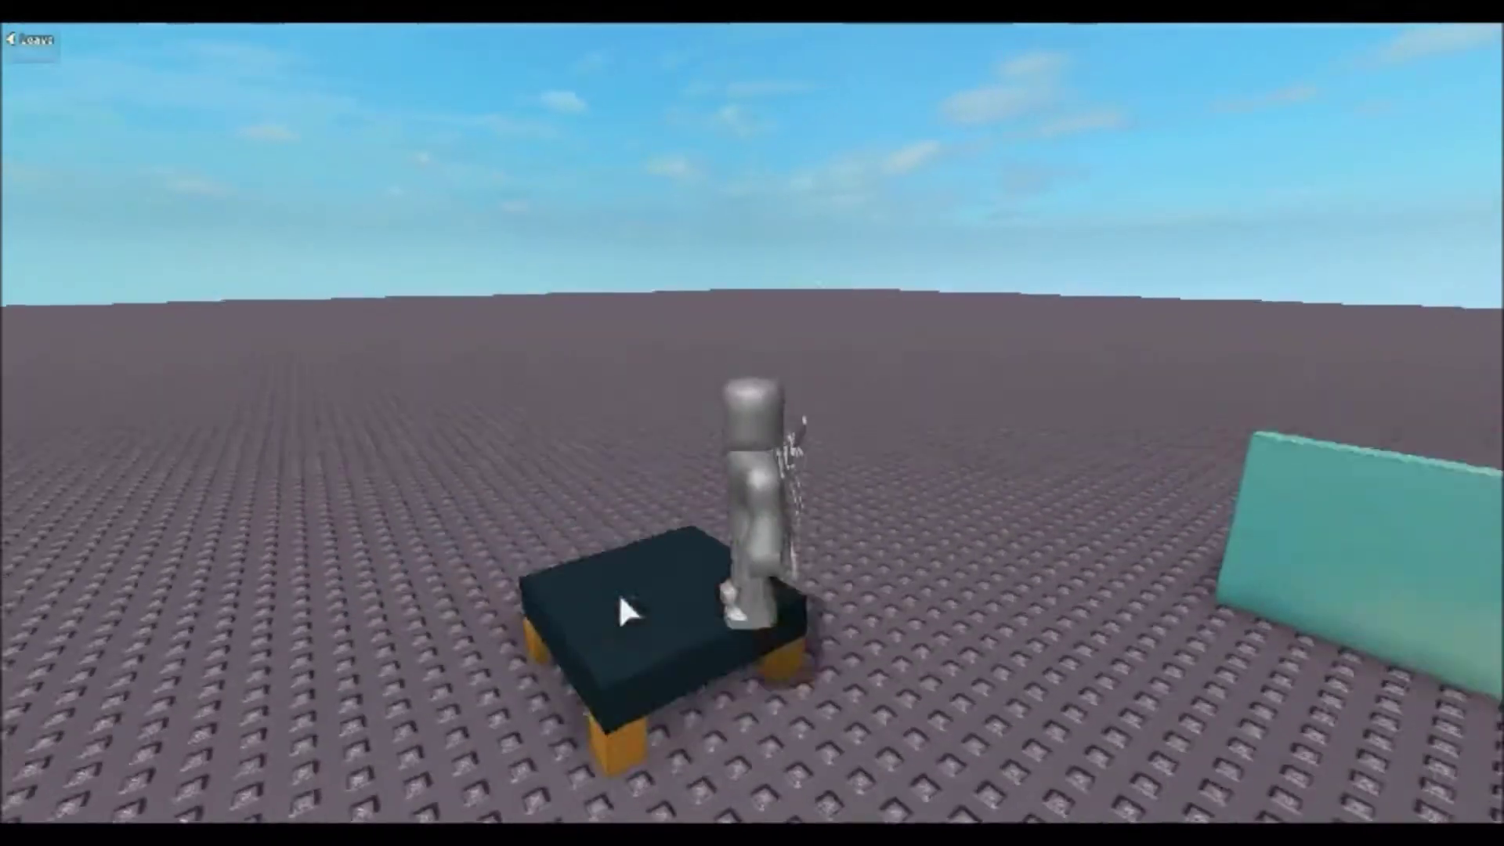
right_click_drag(620, 595, 620, 595)
key("w")
key("space")
key("w")
key("s")
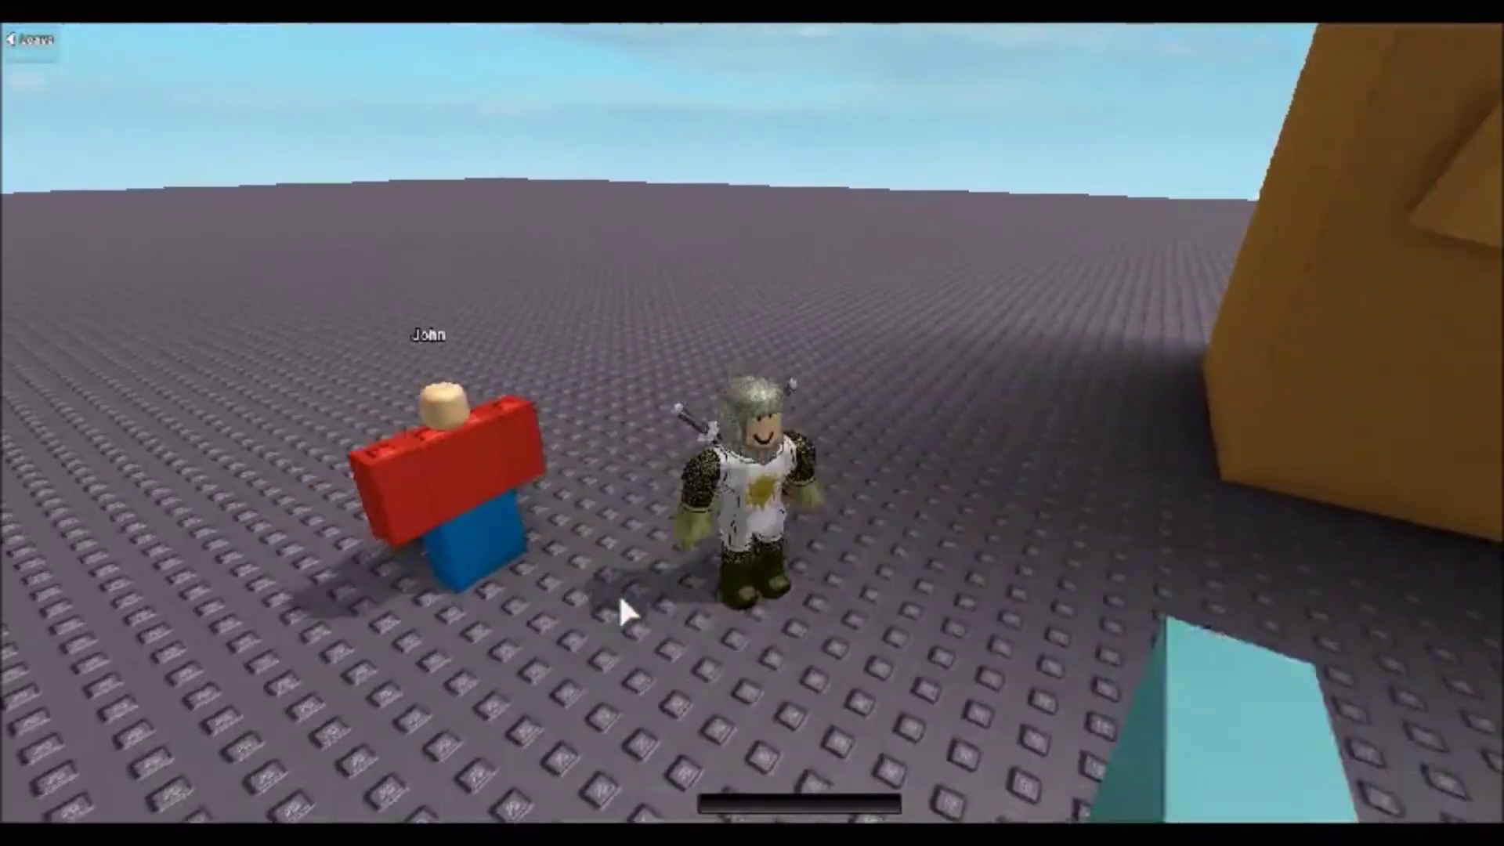
Step: Move the test character around the NPC, and run out into the open area beyond the spawn pad
key("s")
key("a")
key("w")
key("space")
key("d")
key("s")
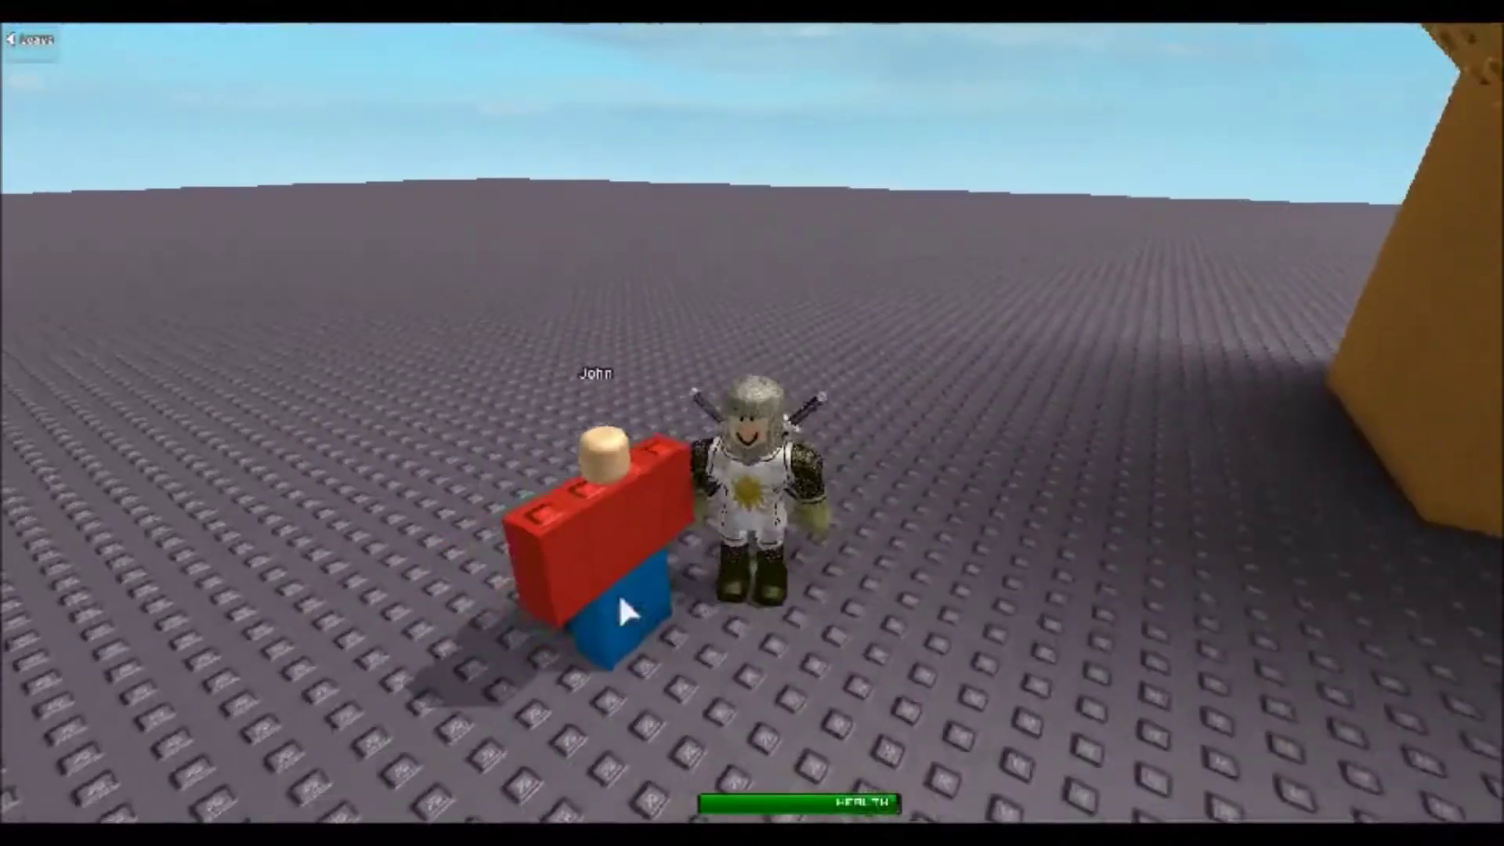
key("w")
key("space")
right_click_drag(620, 596, 619, 597)
key("space")
key("w")
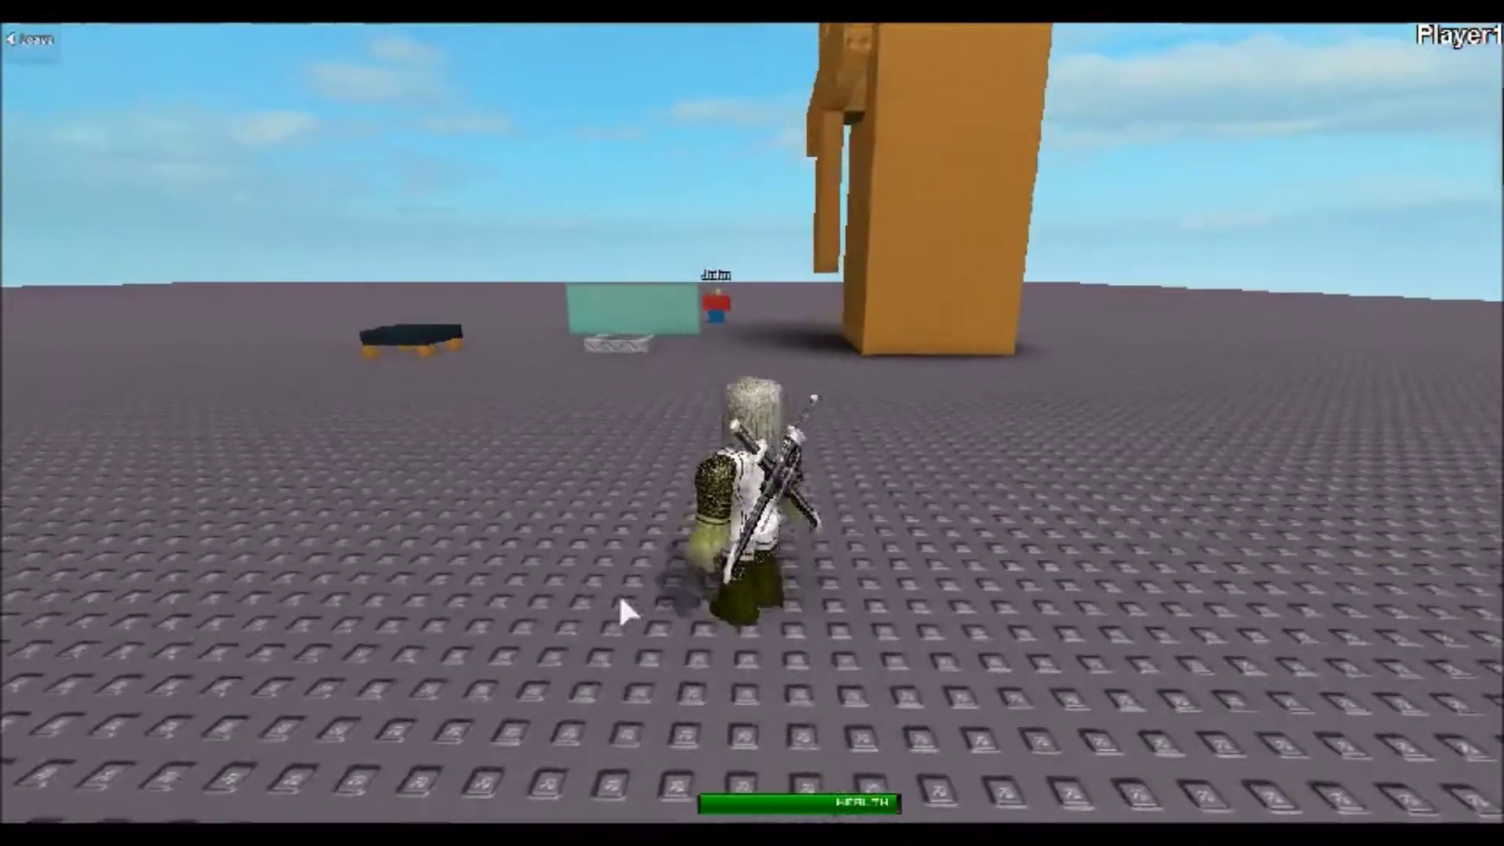
Step: Walk the test character back to the NPC and jump on top of it
key("w")
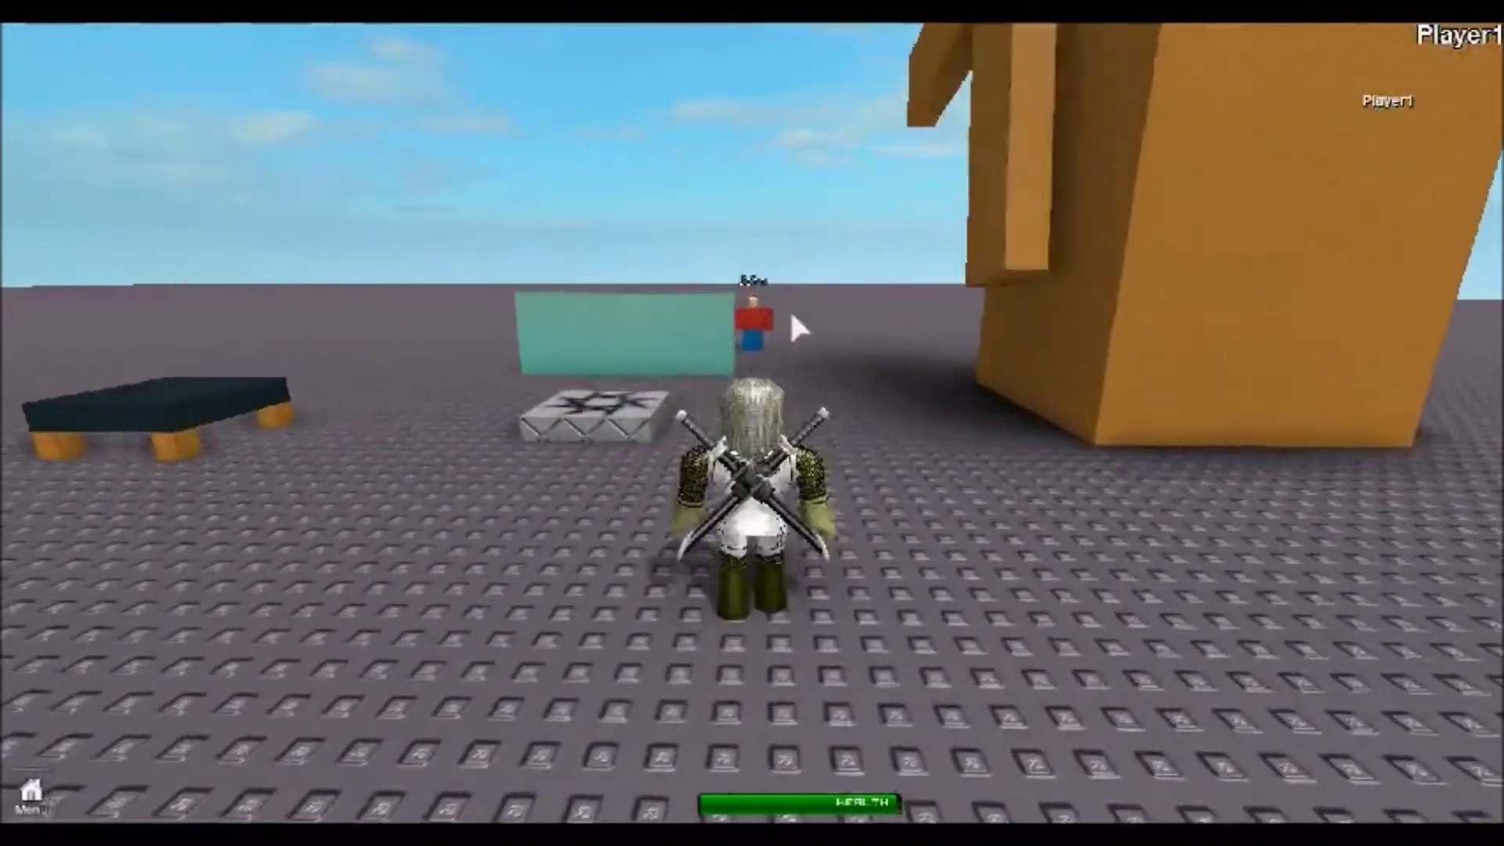
key("w")
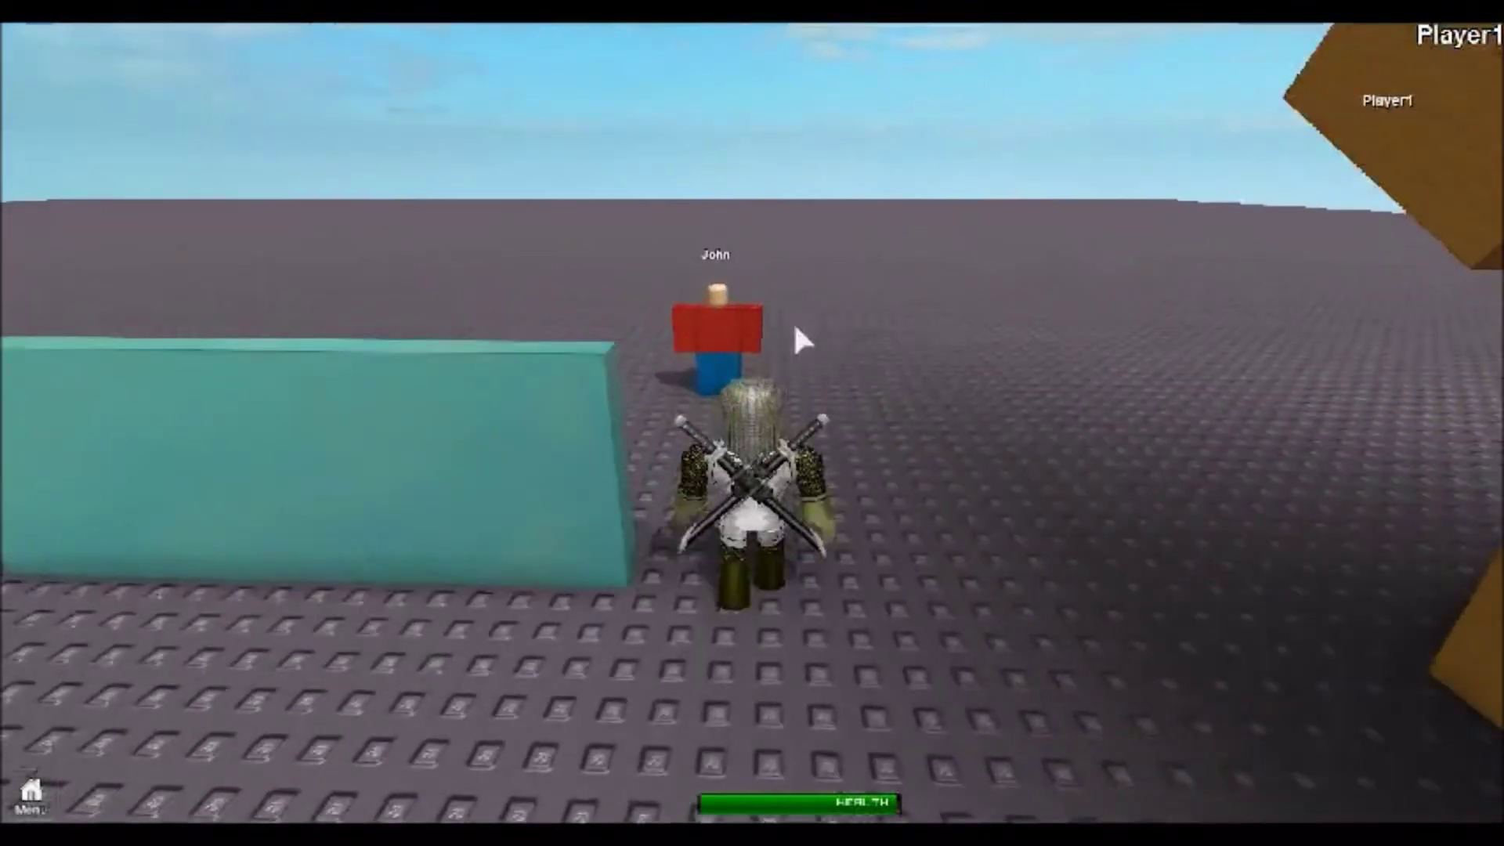
key("w")
key("a")
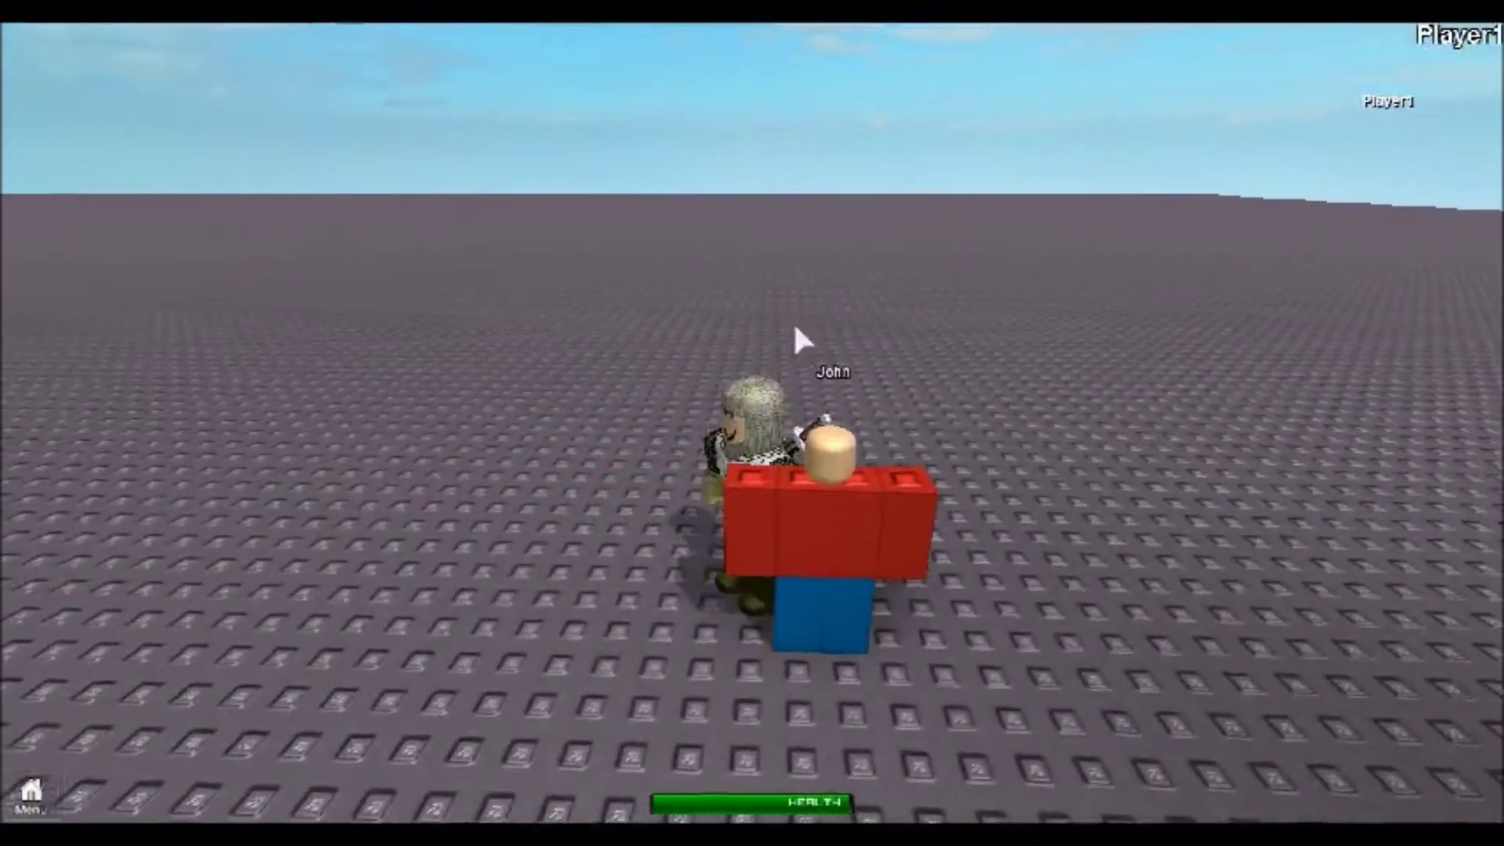
key("d")
key("s")
key("space")
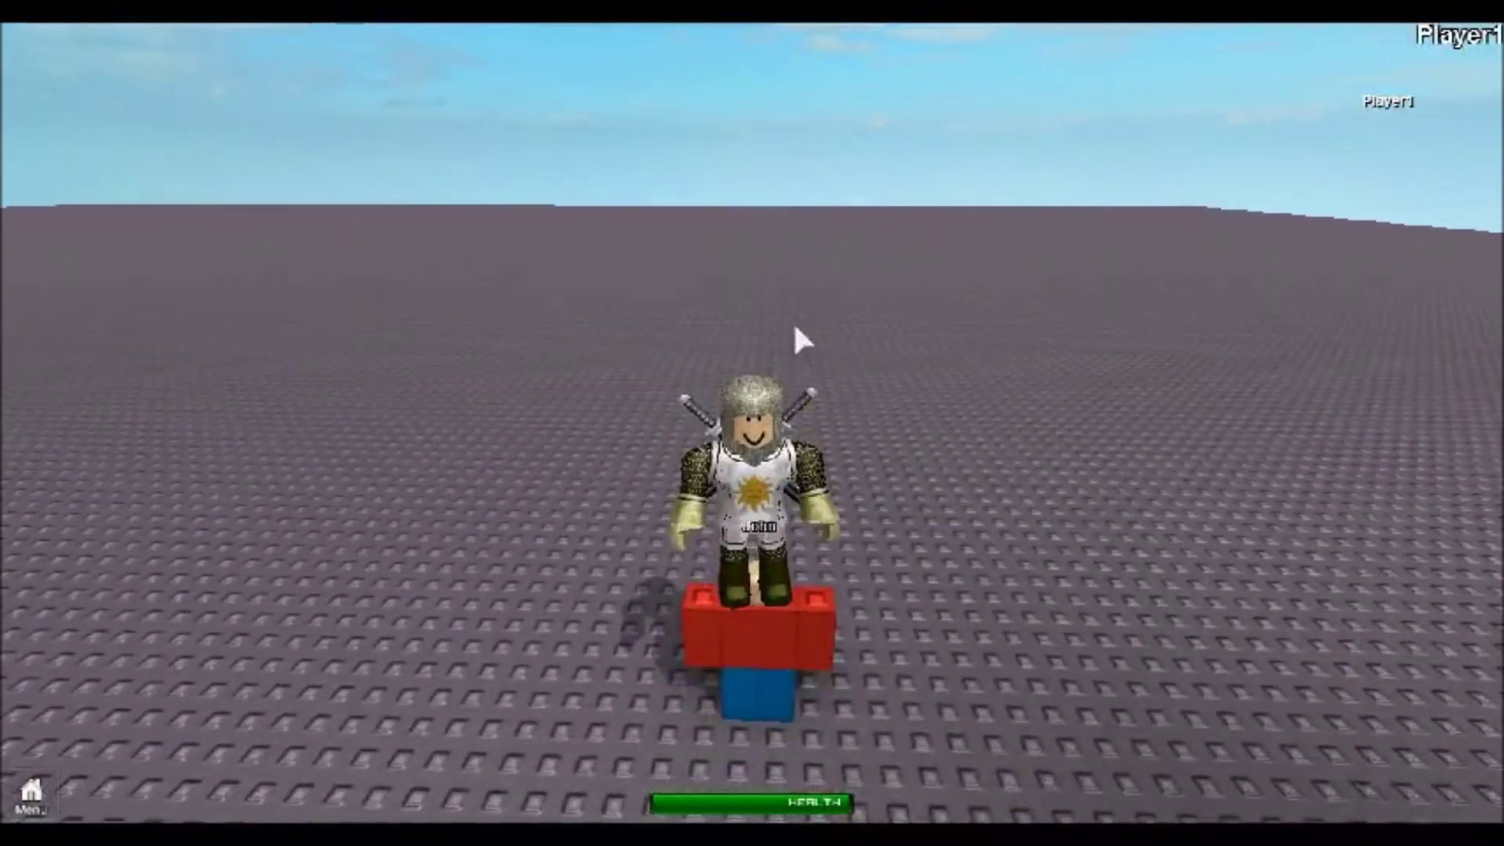
Step: Circle the NPC with the test character and check it from several sides for a dialog bubble
key("a")
key("a")
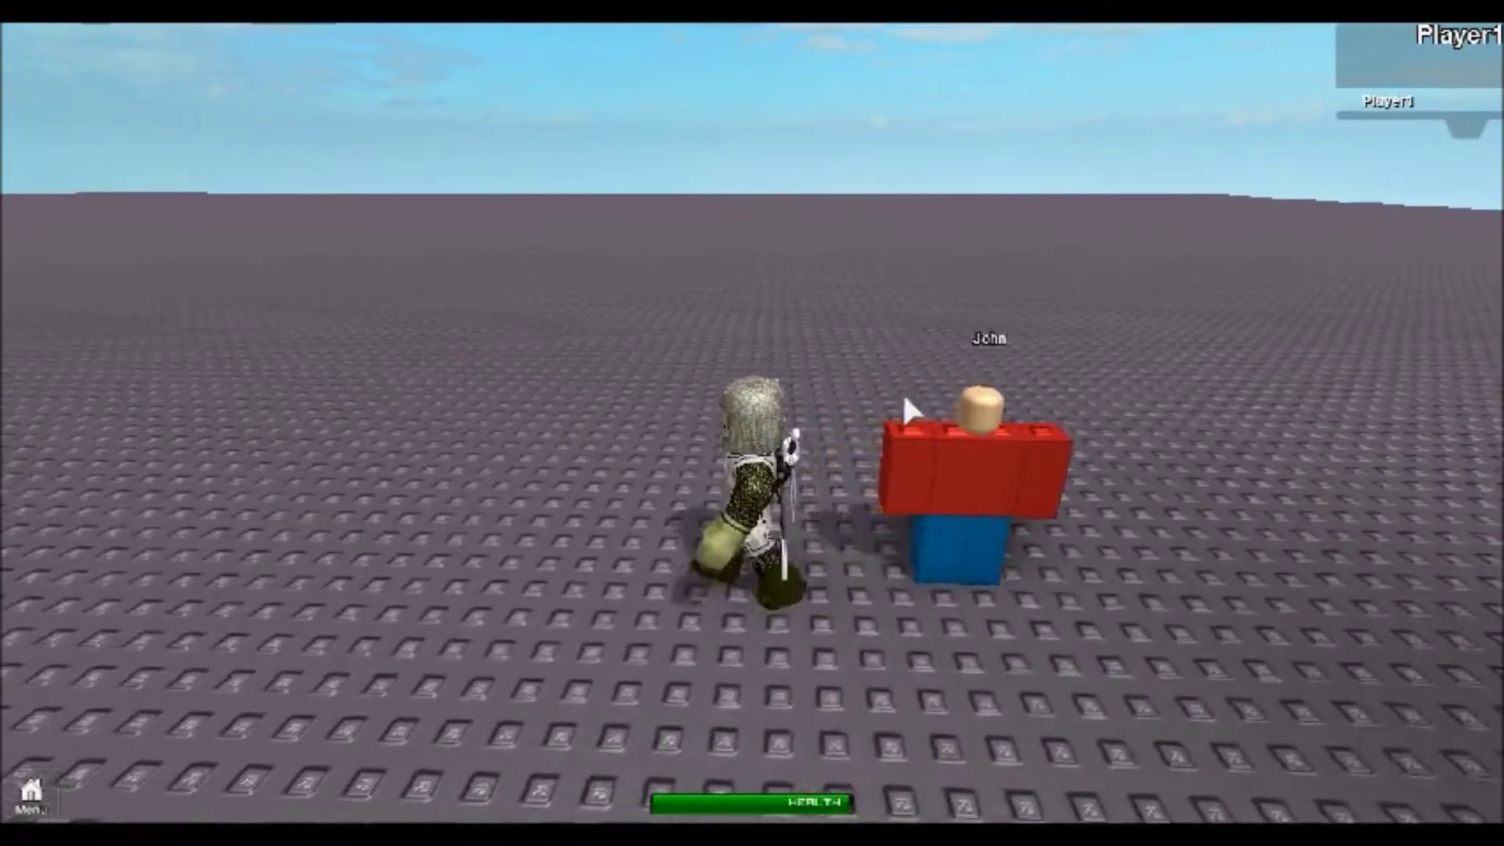
key("d")
key("a")
key("w")
right_click_drag(904, 399, 1130, 265)
key("s")
key("d")
key("w")
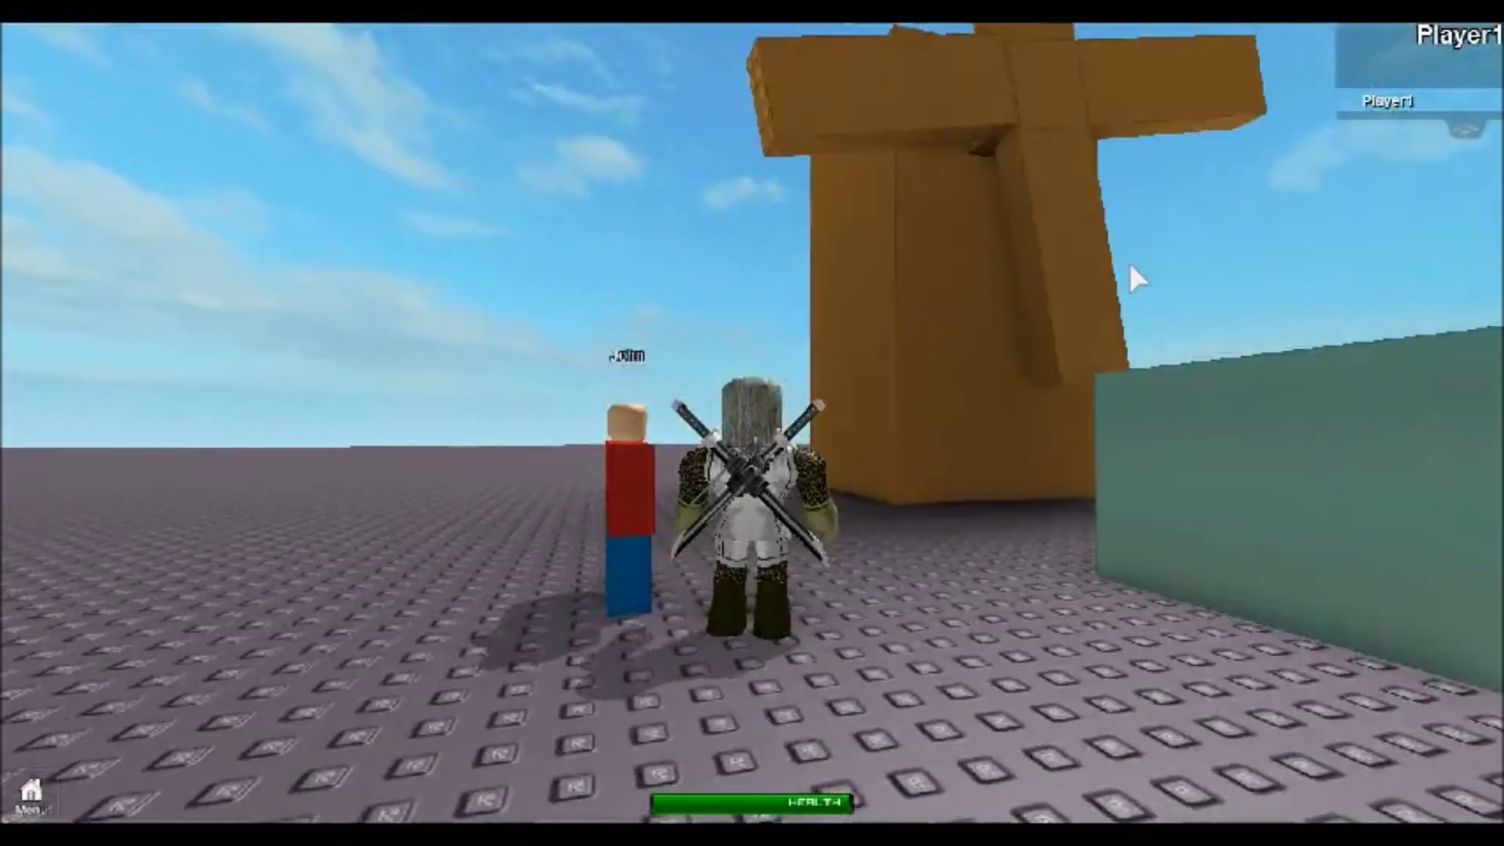
right_click_drag(1023, 278, 1024, 282)
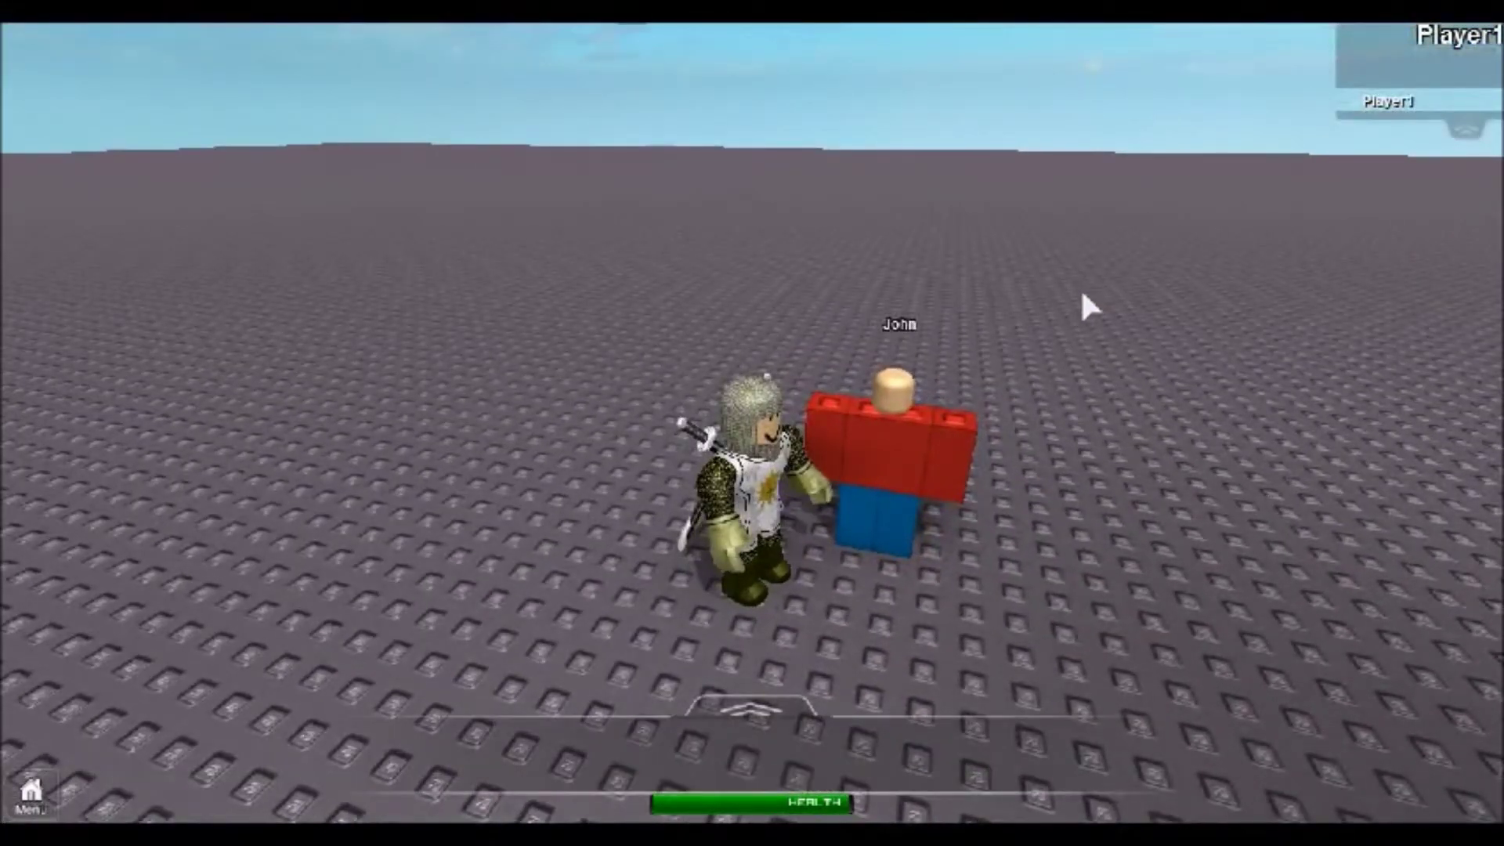
Step: Inspect the Dialog in the NPC's Head and its DialogChoices in the running test place
left_click(1487, 209)
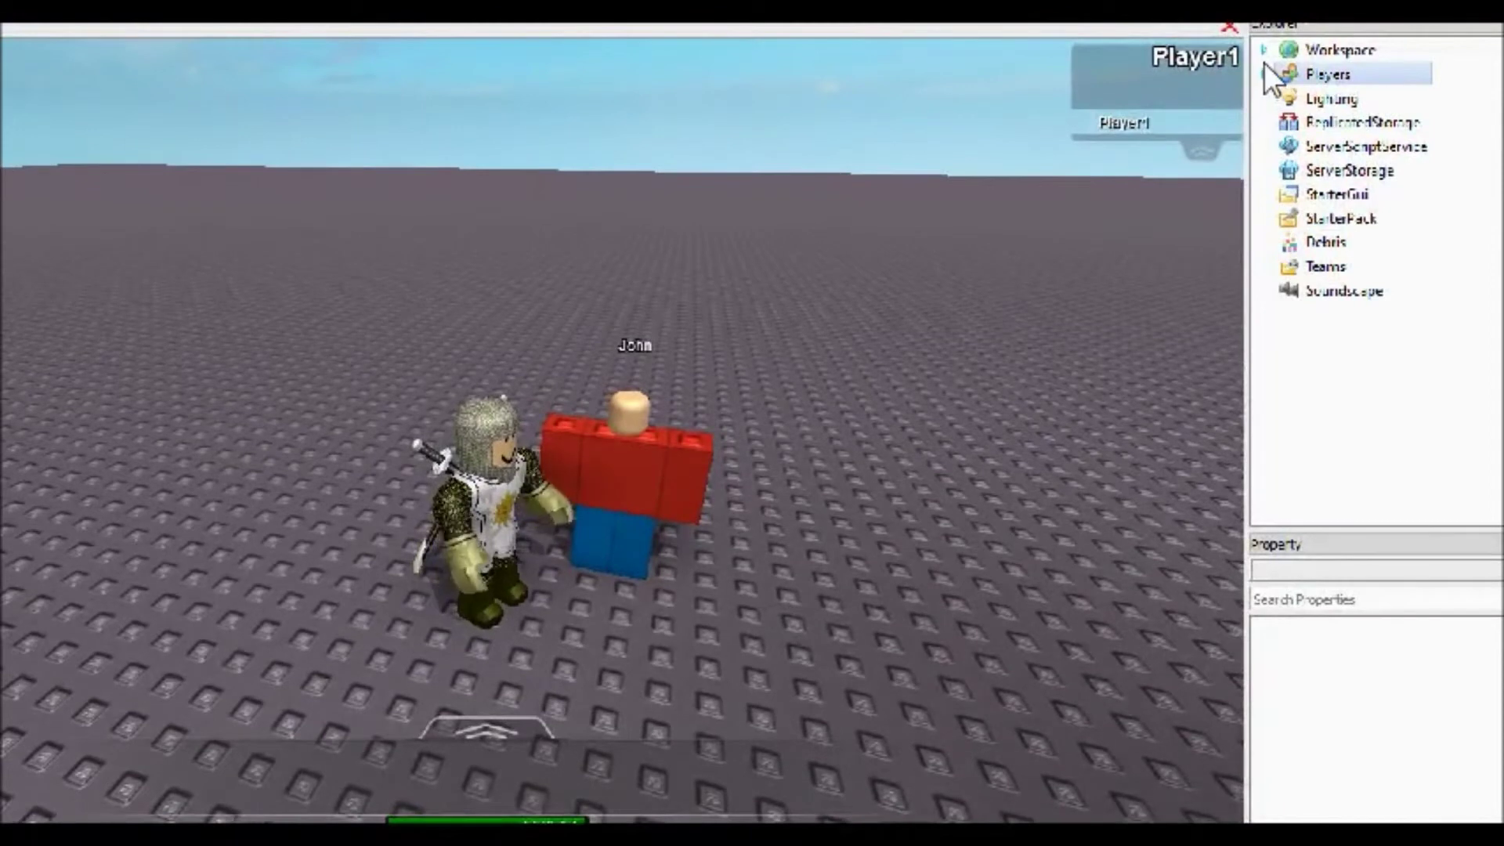
left_click(1263, 51)
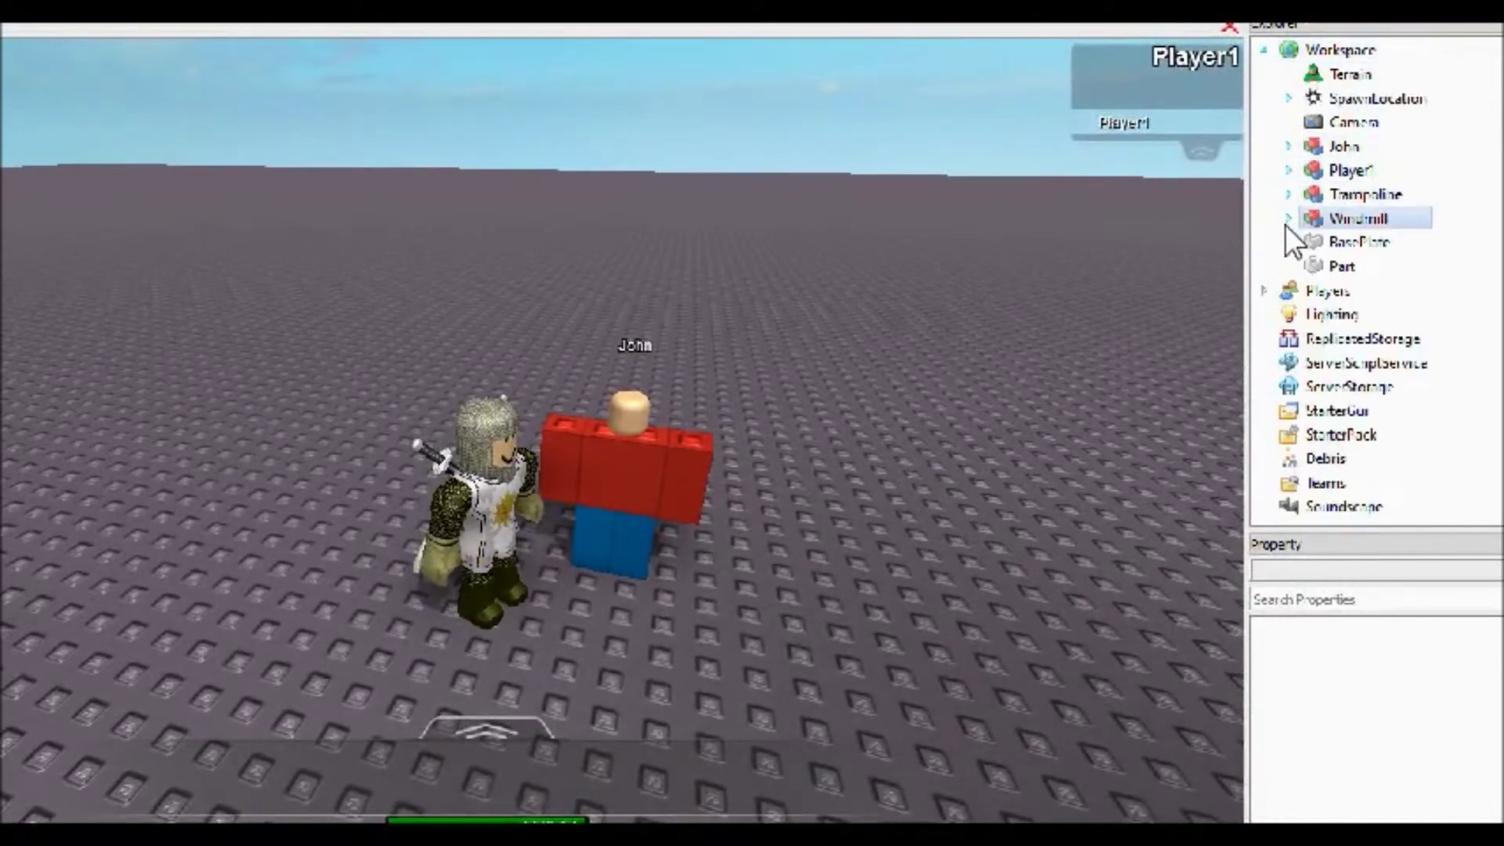
left_click(1288, 147)
left_click(1313, 194)
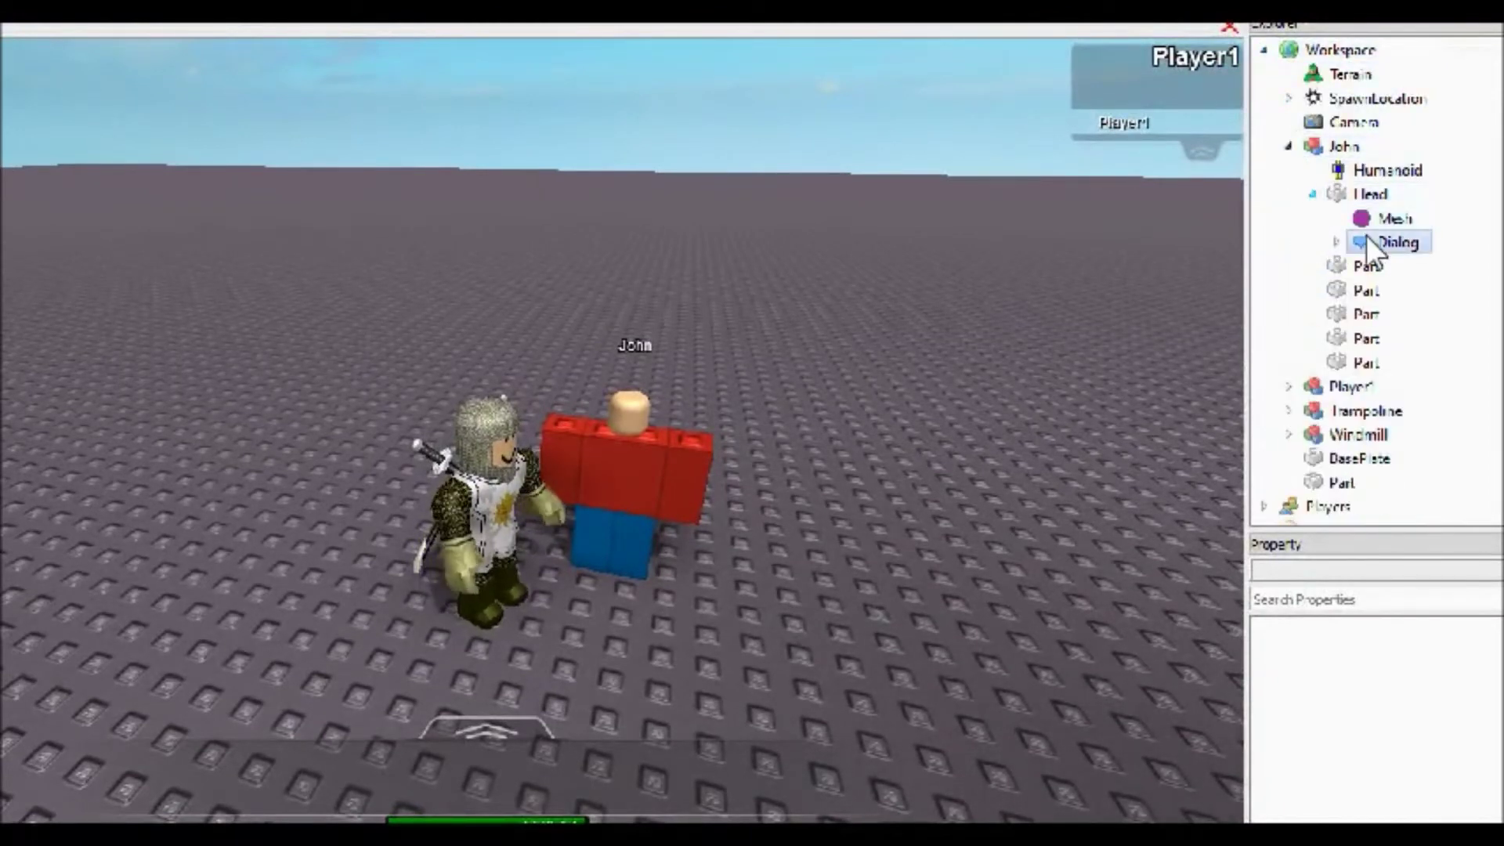
left_click(1337, 242)
left_click(1380, 243)
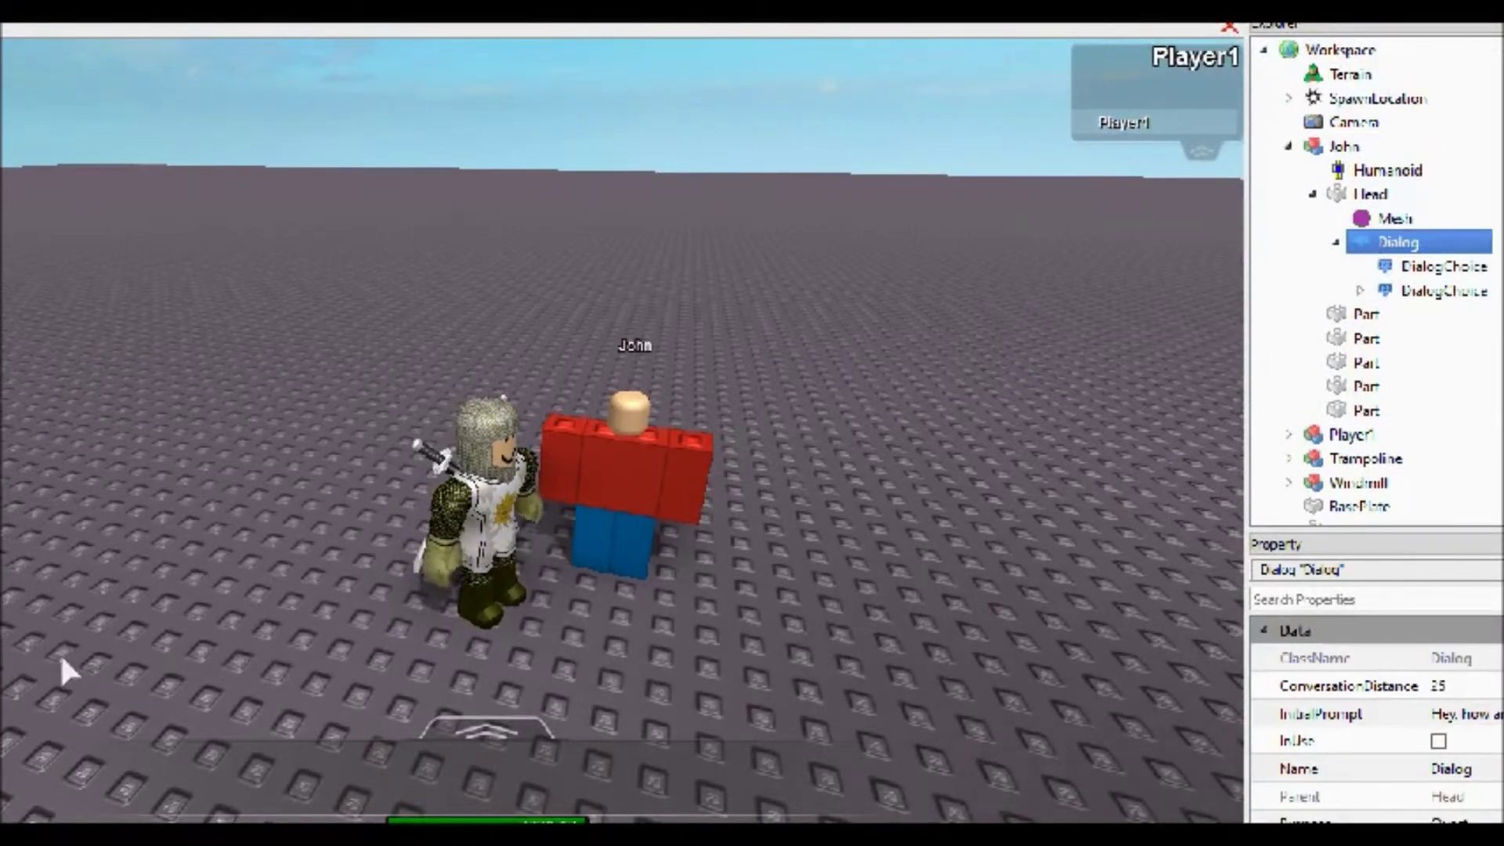
Step: Start the conversation through the NPC's dialog bubble and answer with "Goodbye!"
key("alt+Tab")
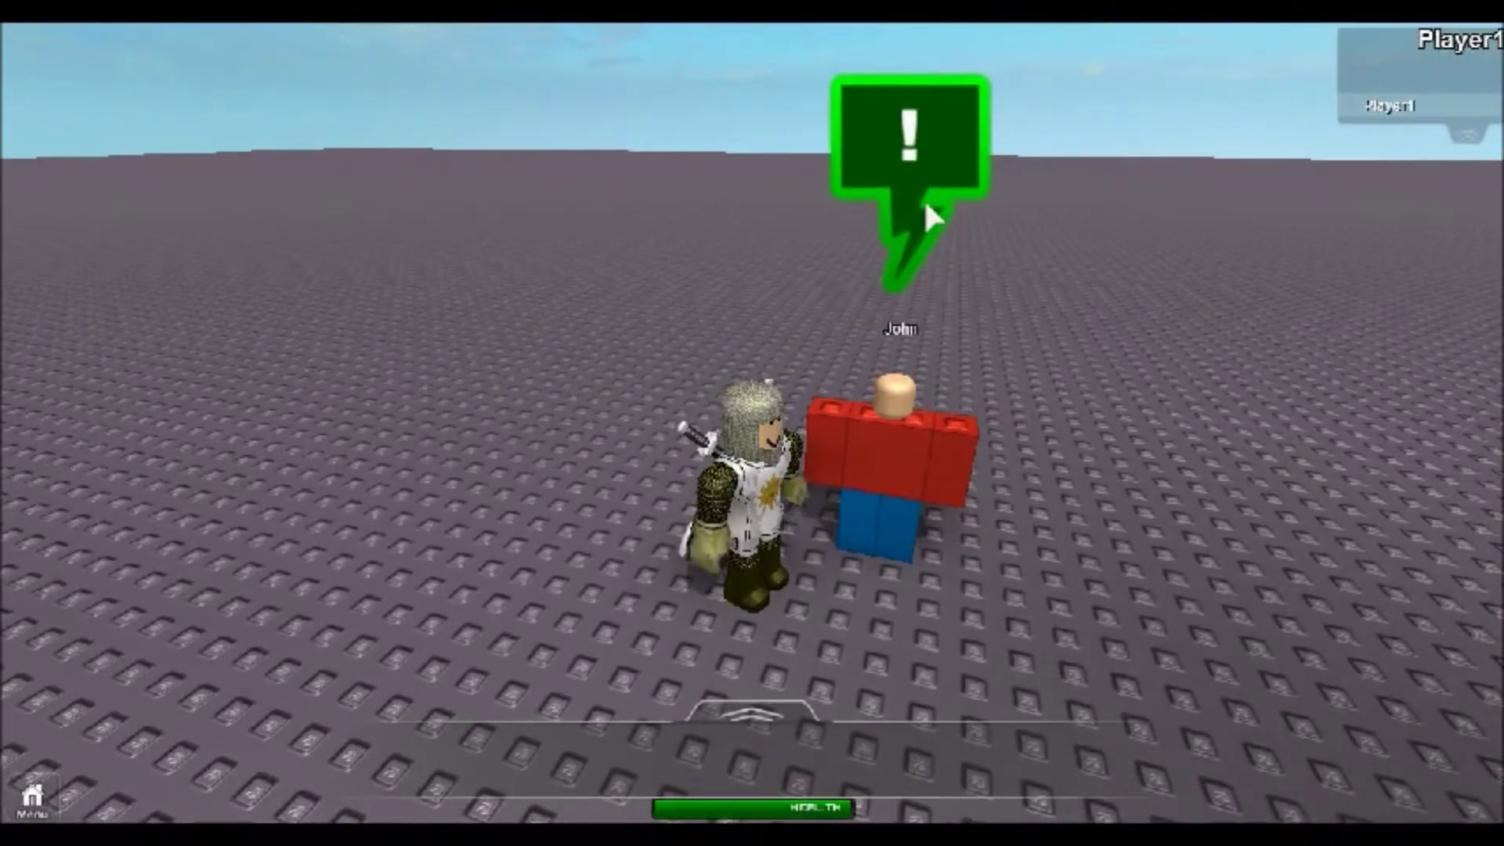
left_click(926, 205)
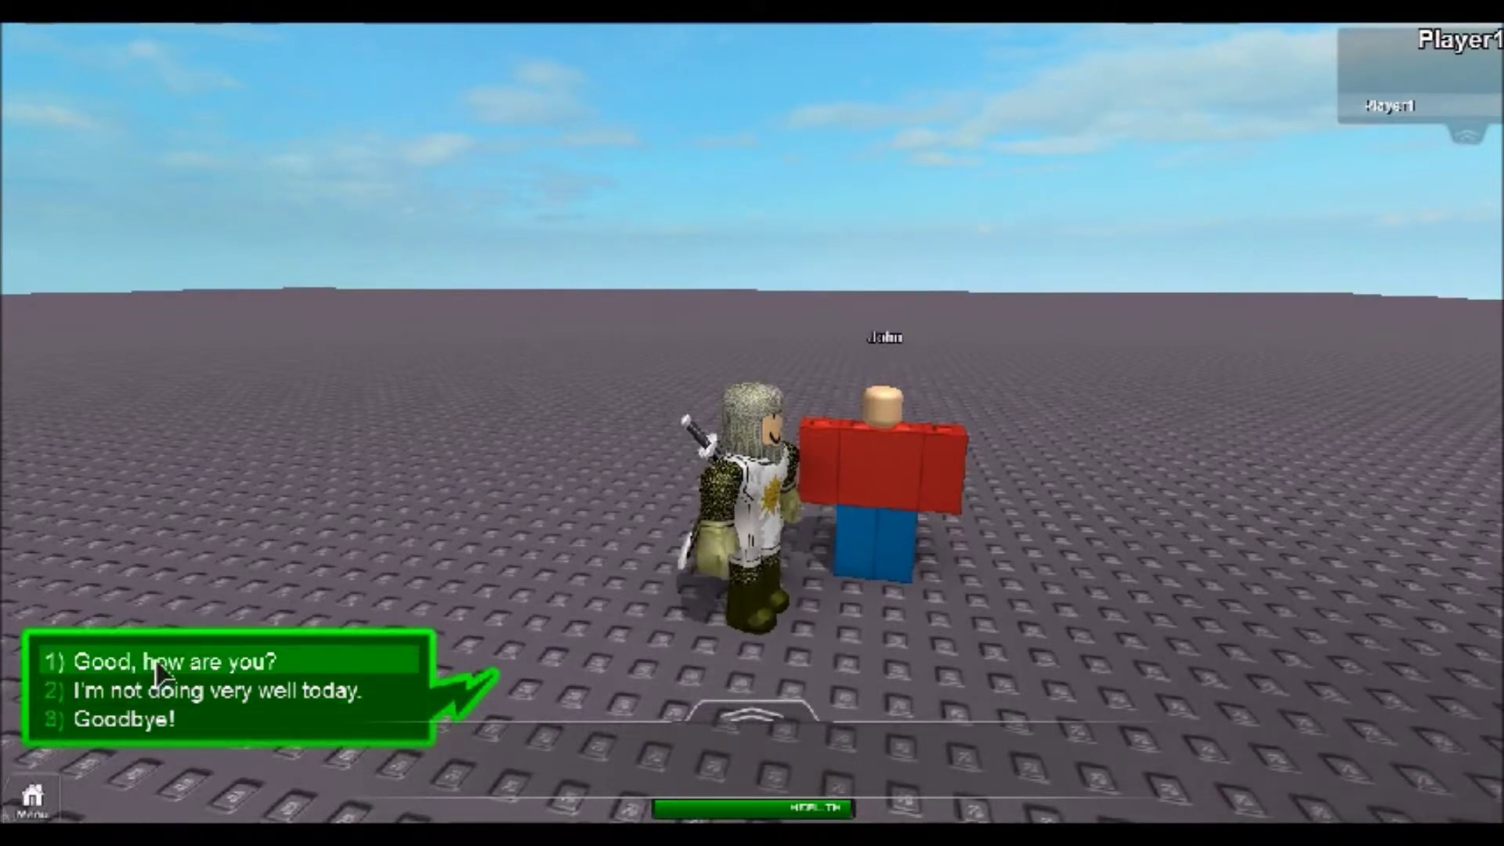
left_click(148, 716)
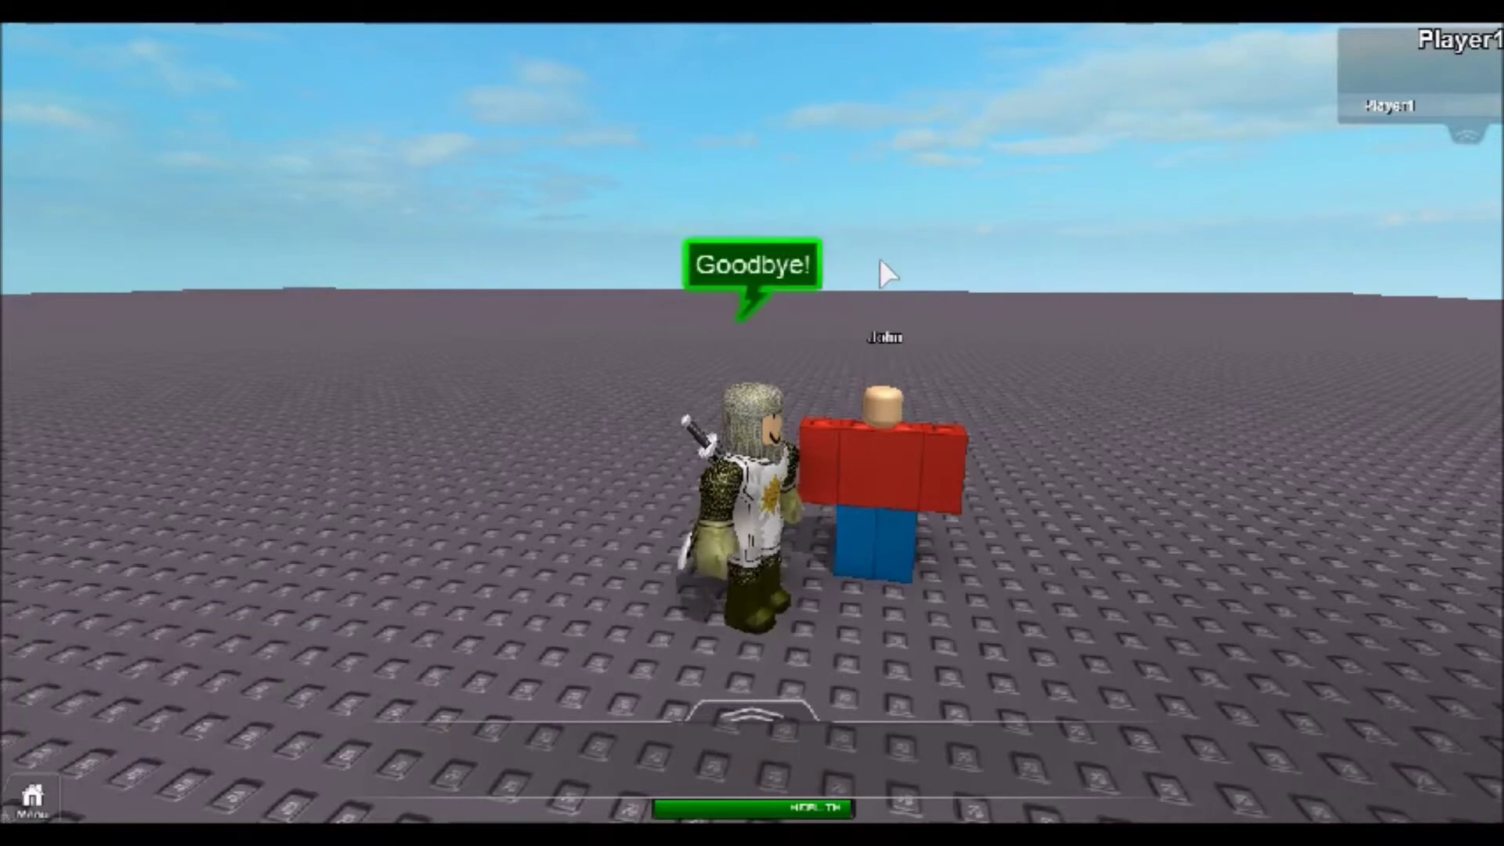
Step: Walk well away from the NPC and try to start the conversation from a distance
key("s")
key("a")
right_click_drag(818, 381, 819, 386)
key("a")
key("w")
key("s")
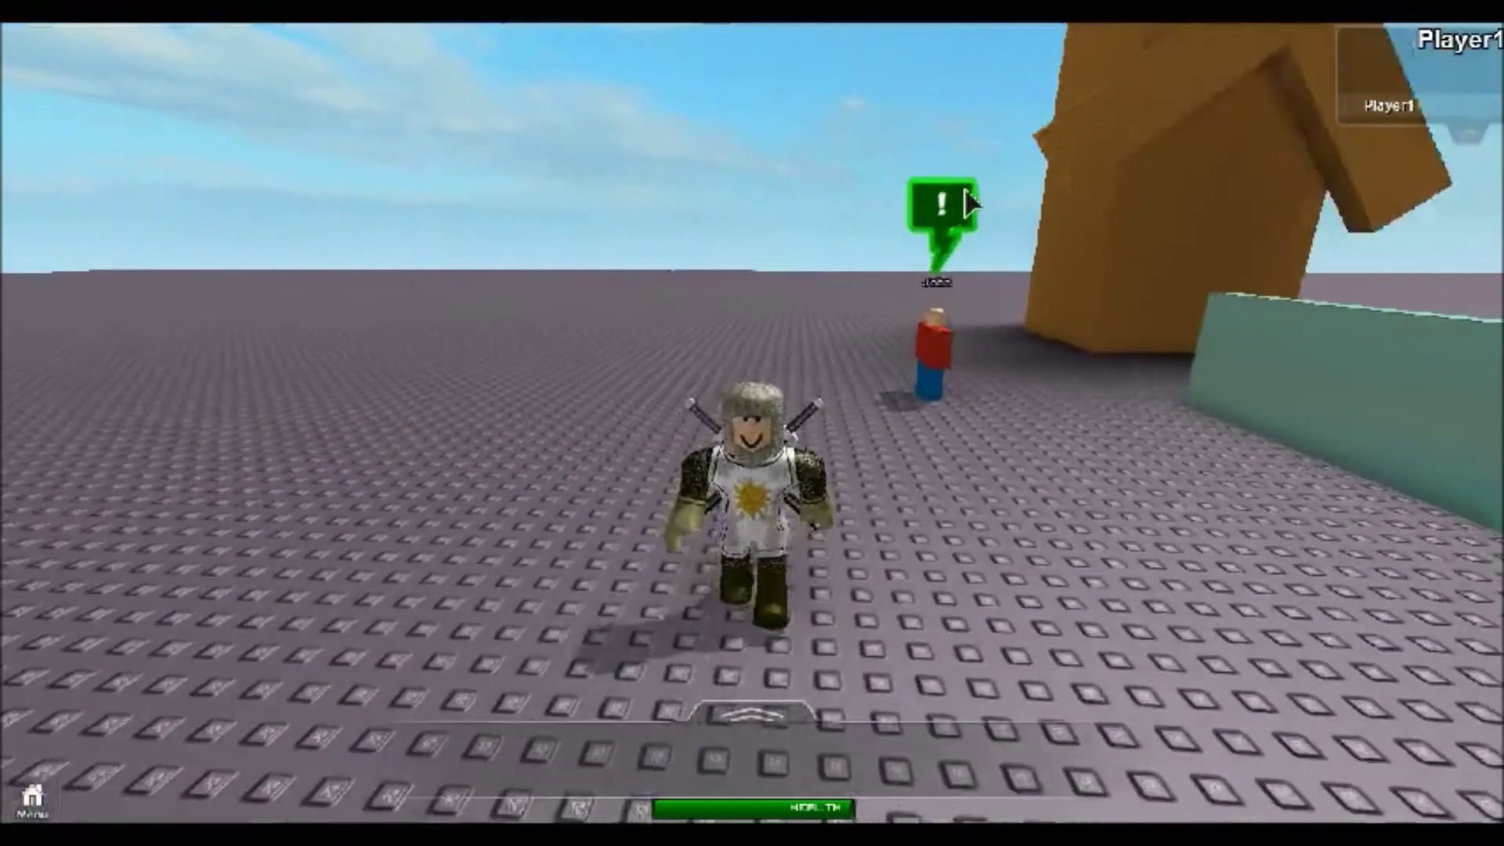
key("s")
left_click(862, 225)
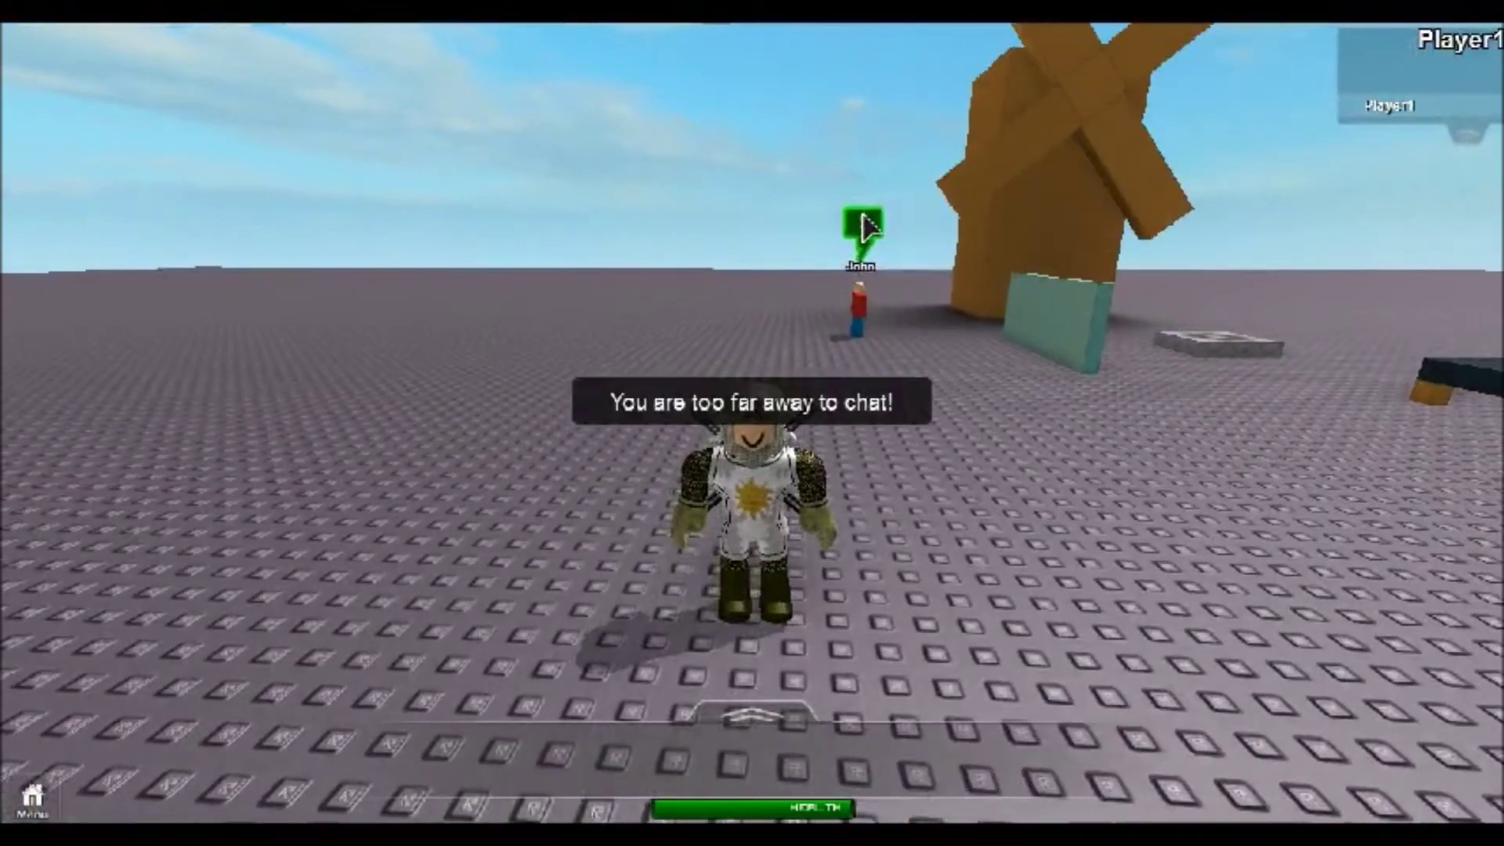
Step: Return to the NPC, start the conversation at close range and answer with "Good, how are you?"
key("w")
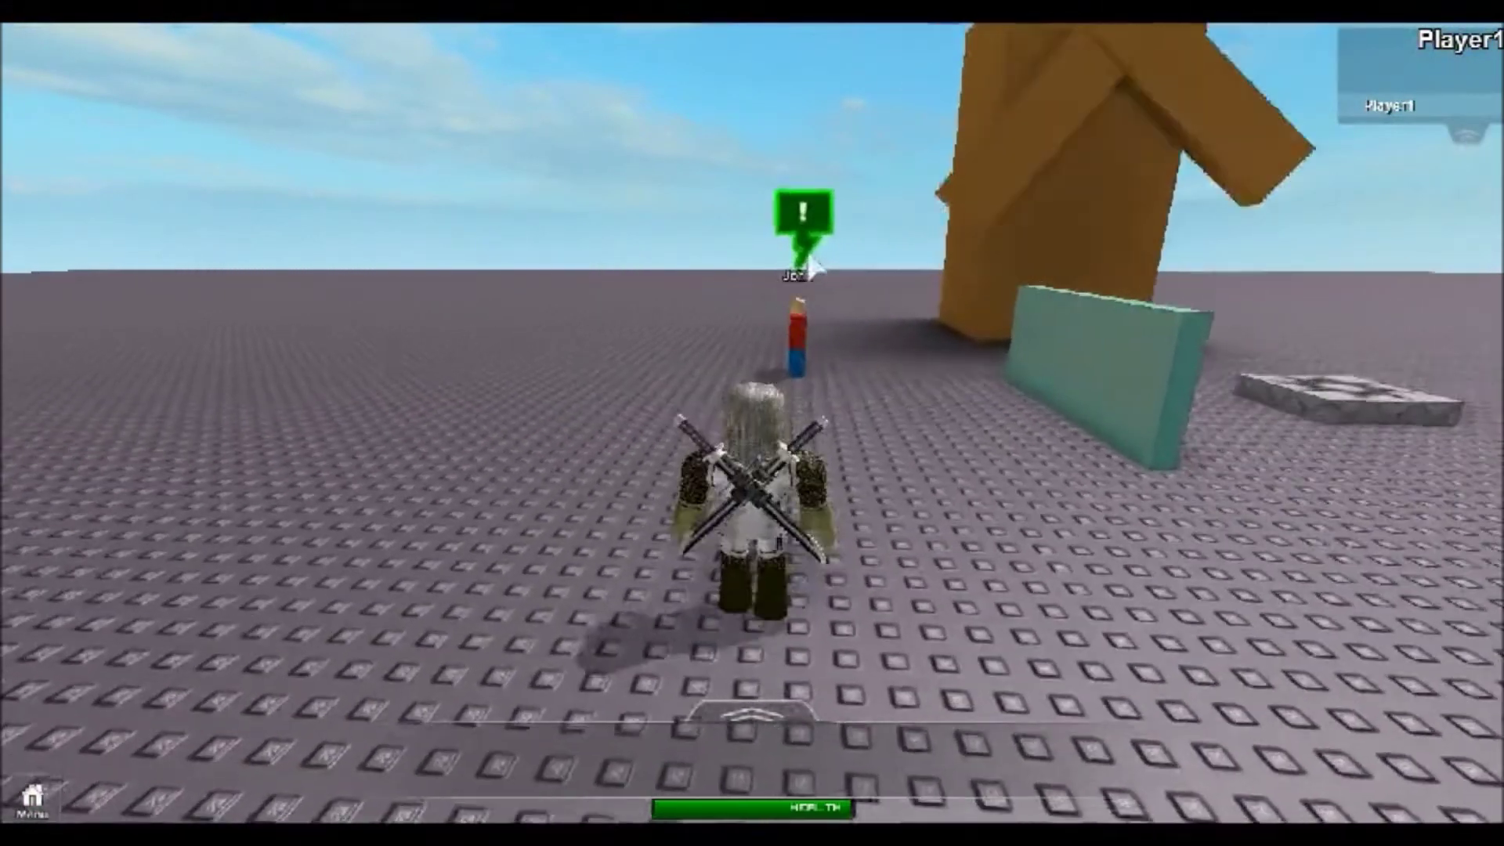
key("w")
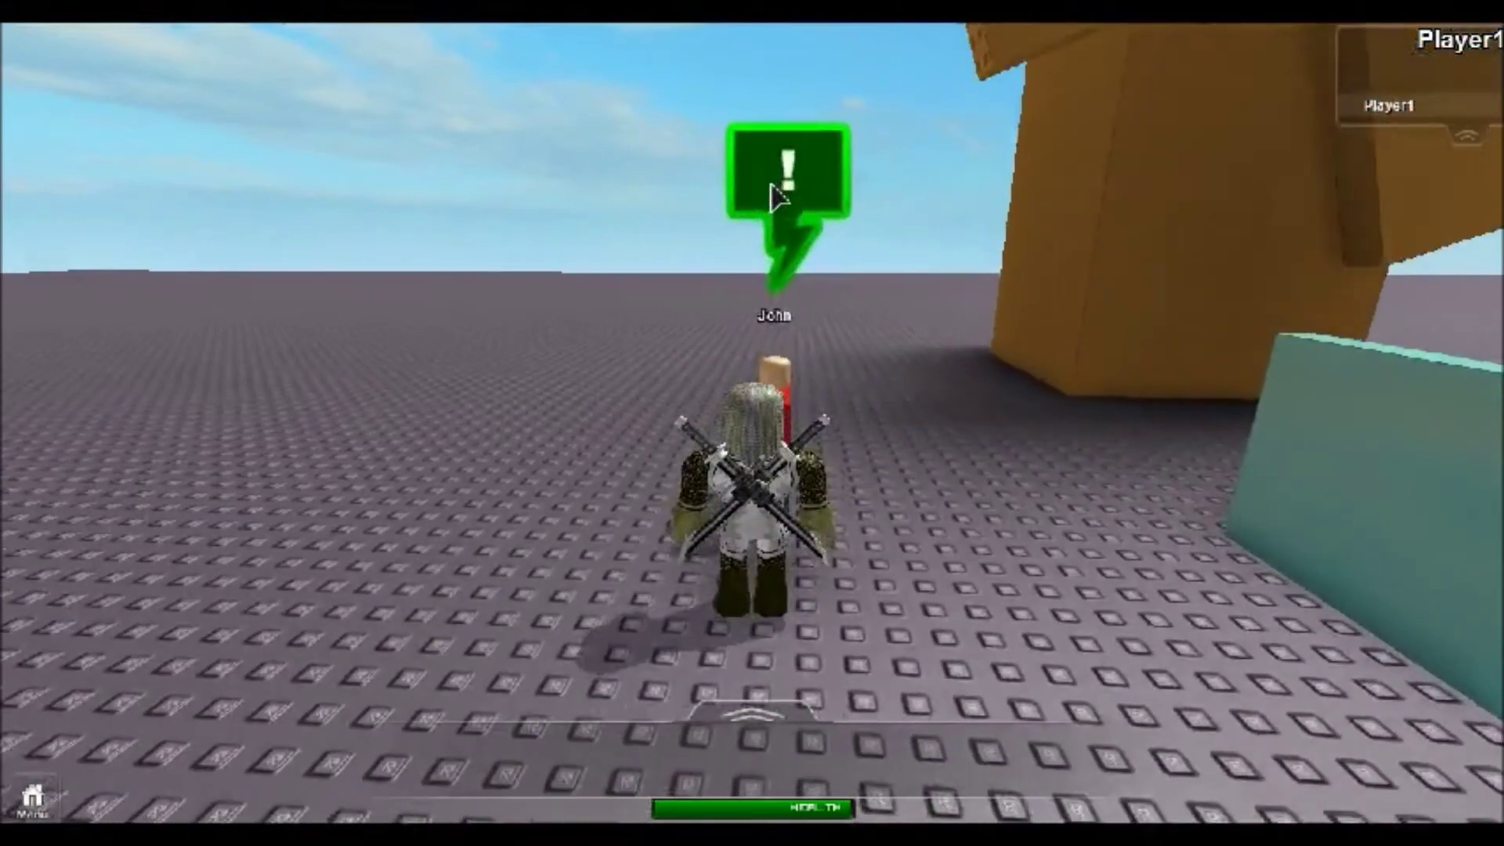
left_click(775, 195)
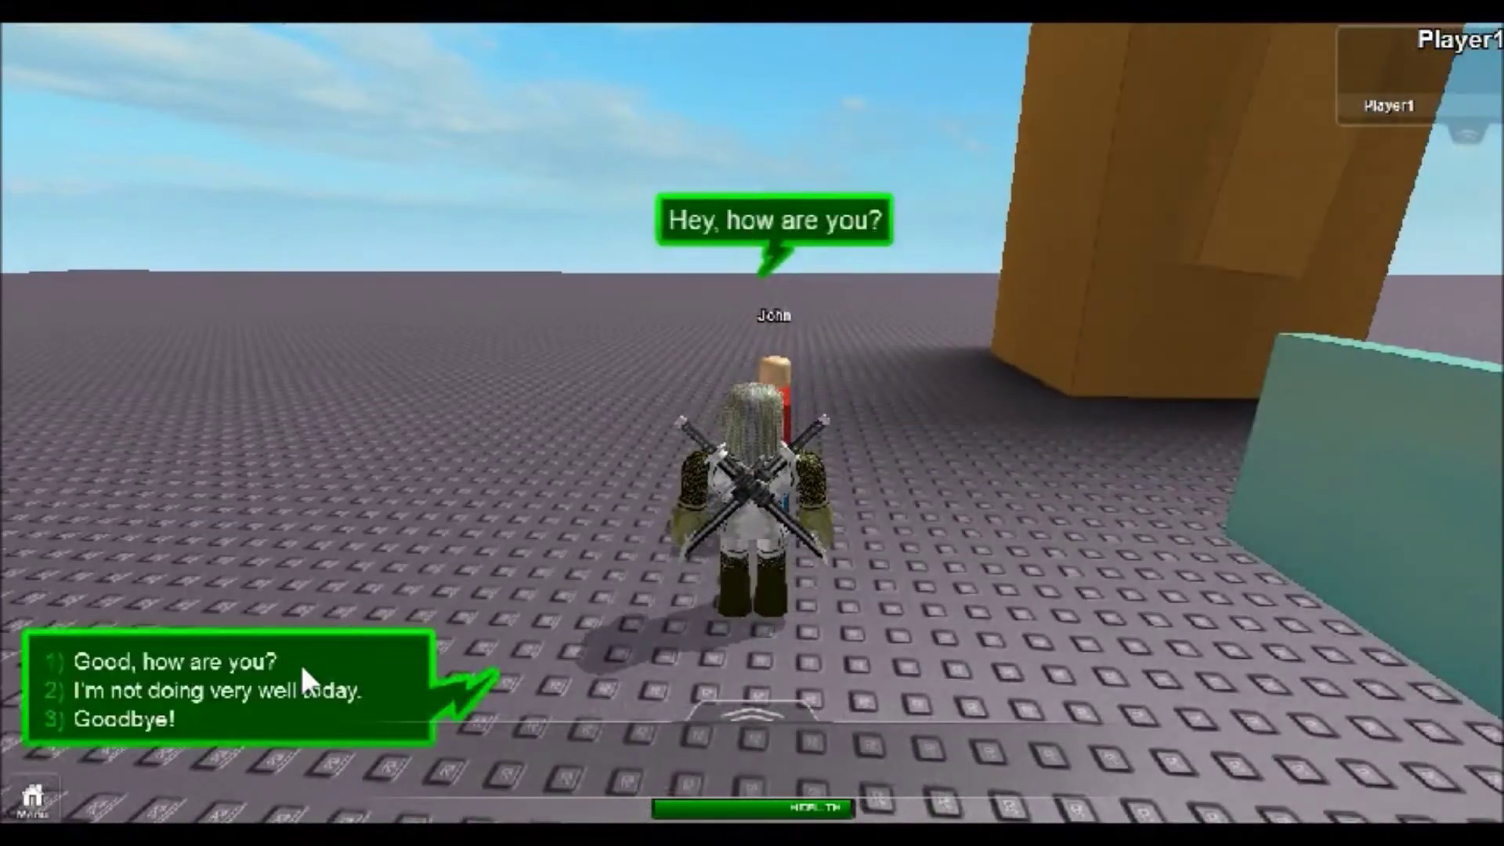
left_click(226, 662)
key("a")
key("w")
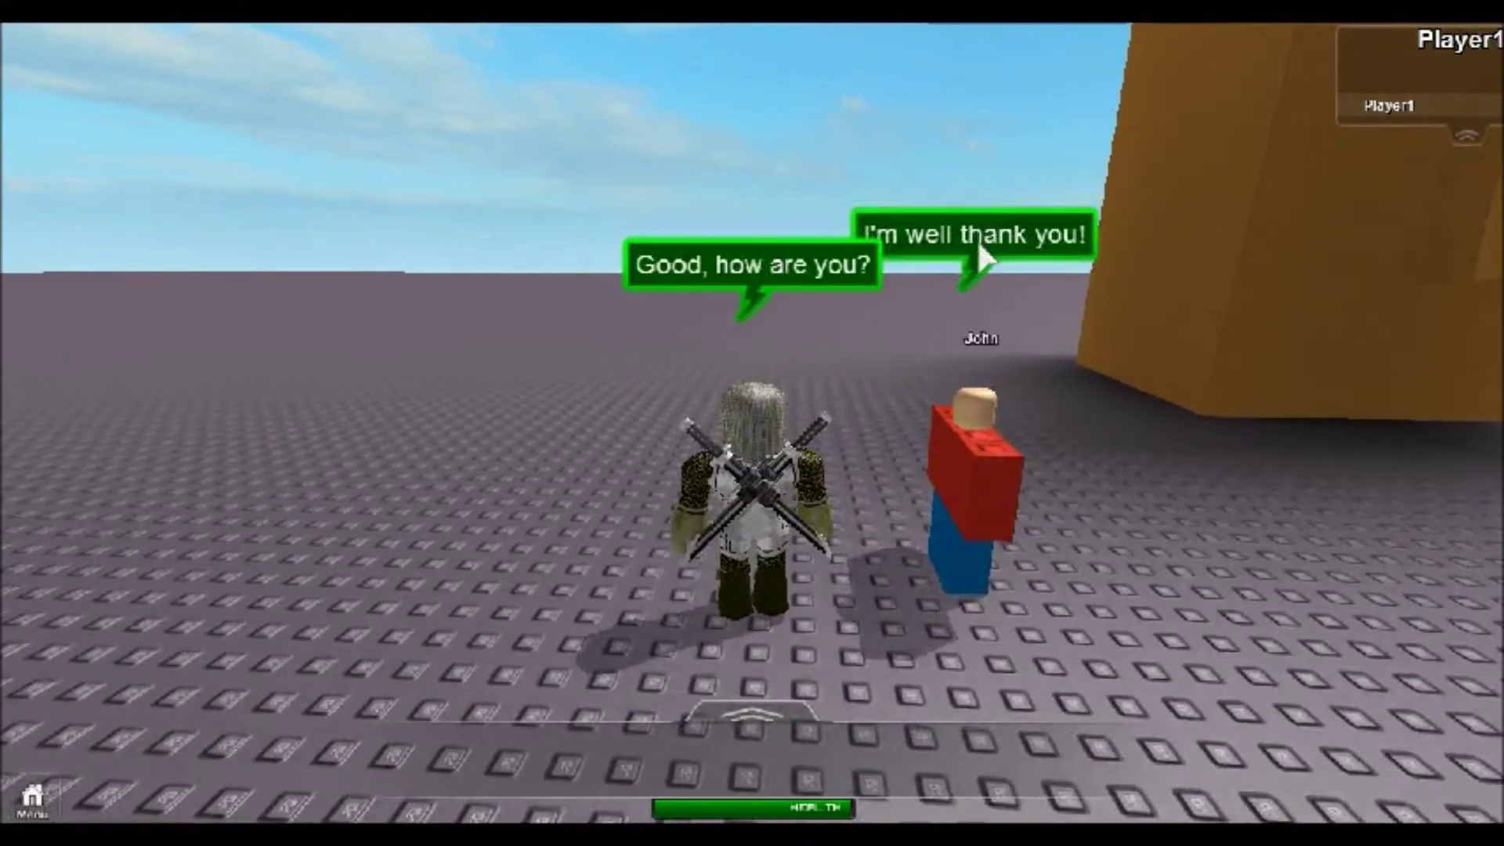
Step: Restart the conversation beside the NPC, answering with "I'm not doing very well today." and "My house burnt down."
key("d")
key("w")
key("s")
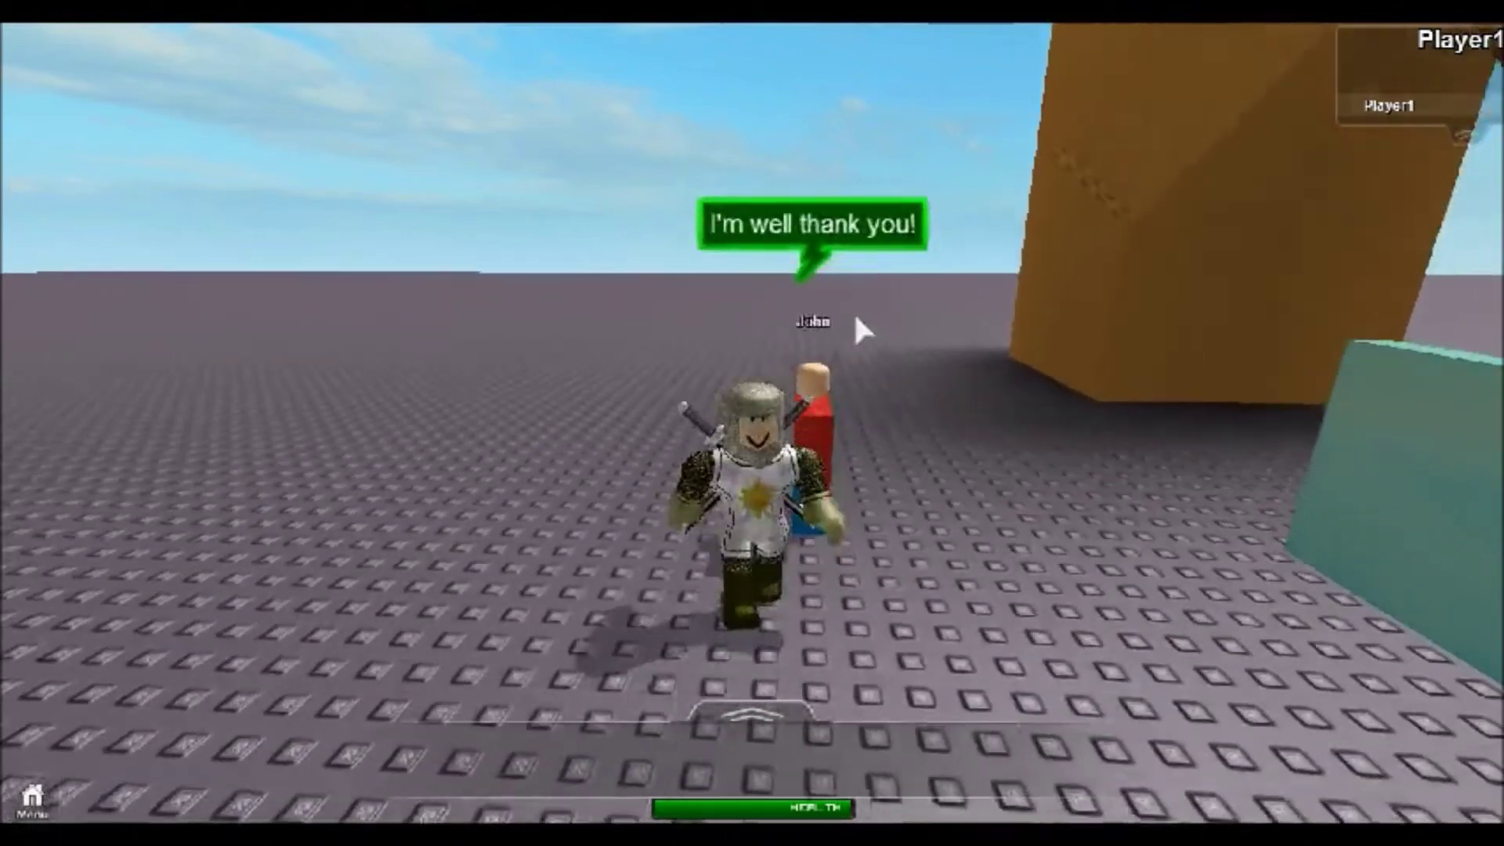
key("d")
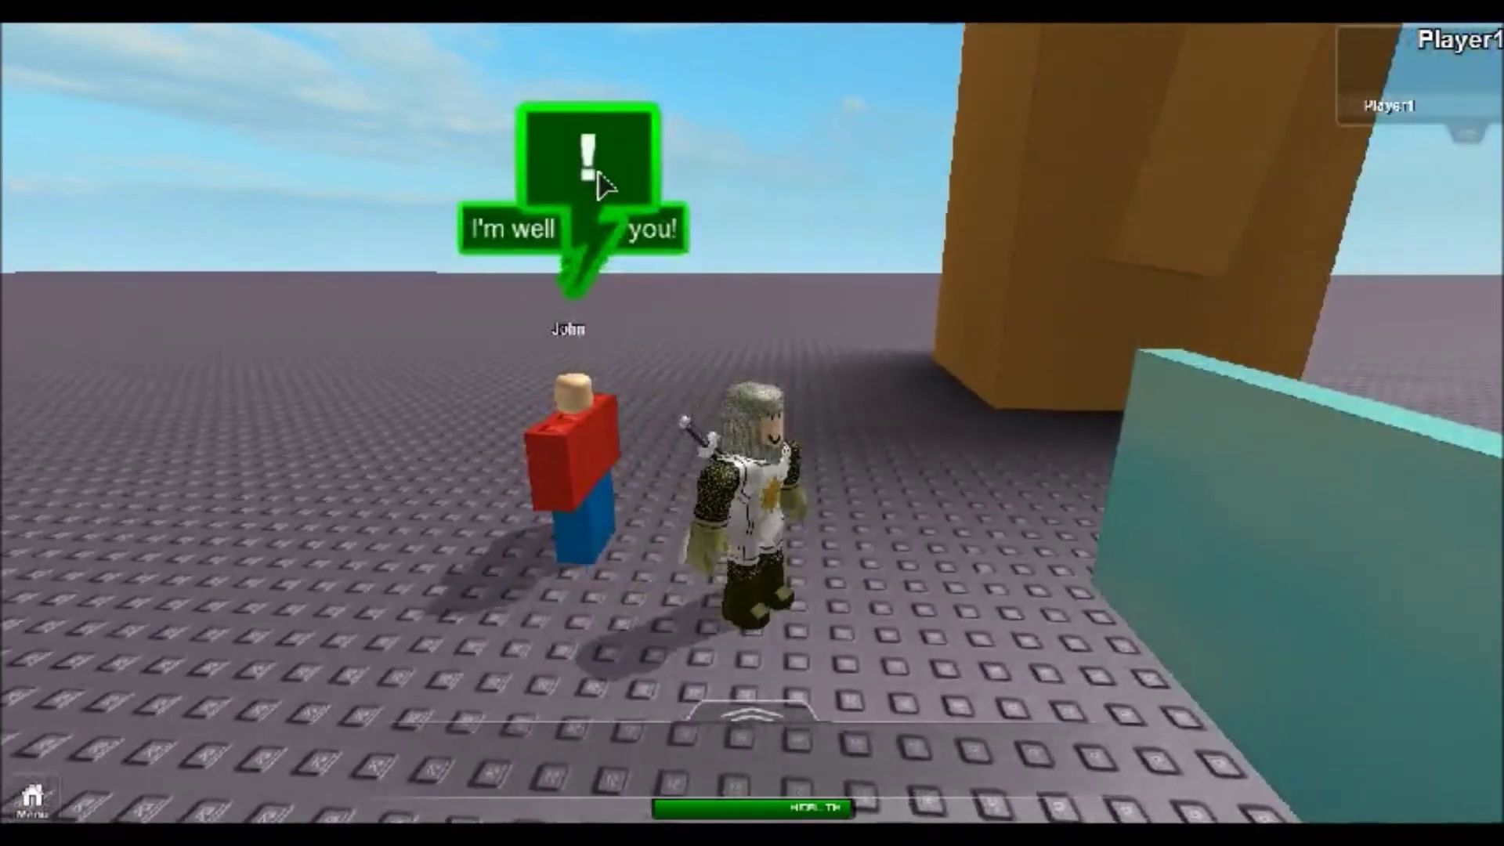
left_click(596, 161)
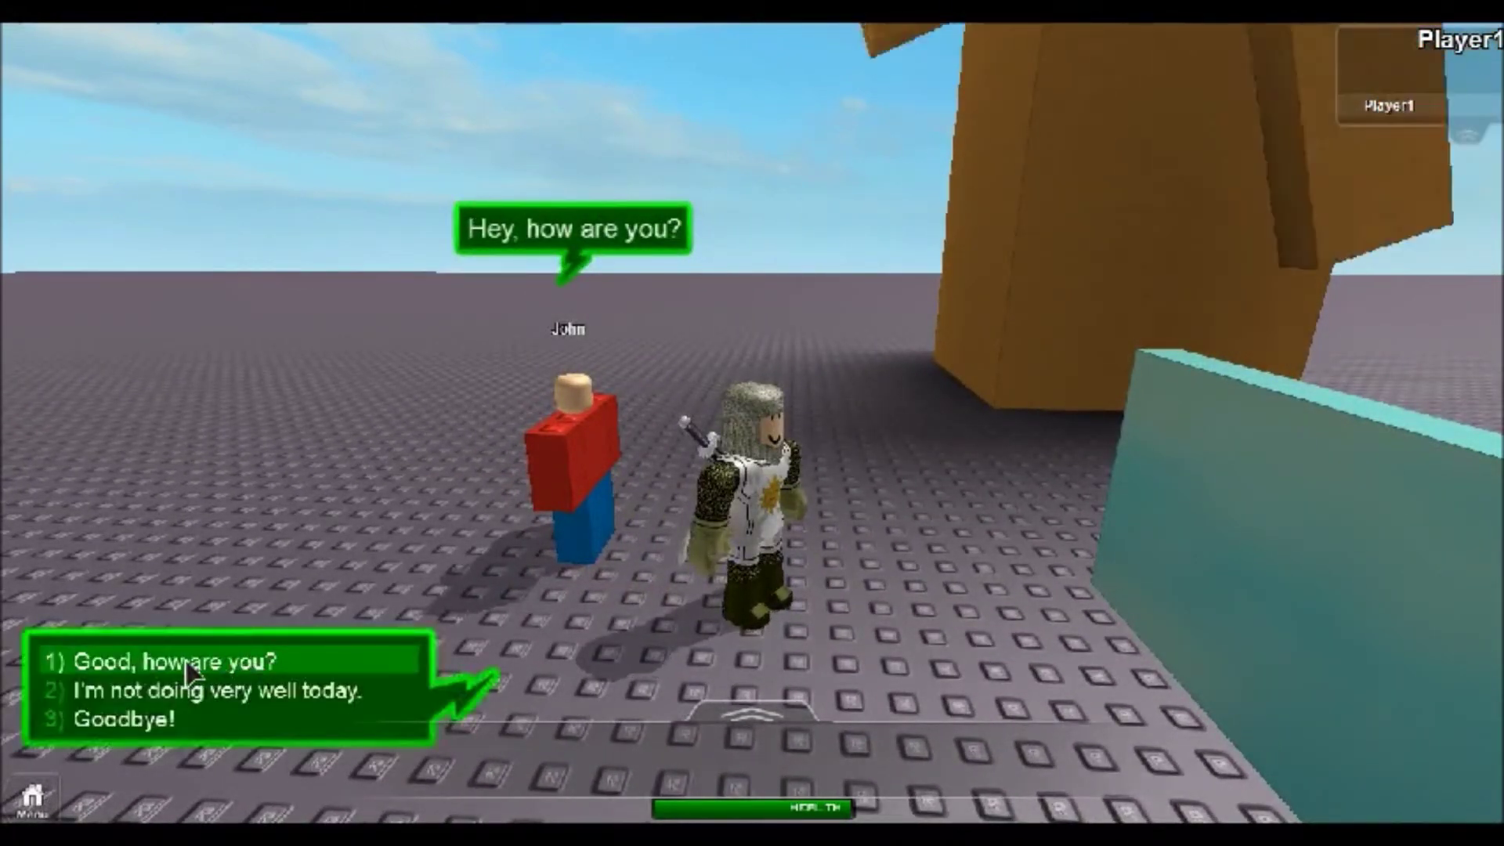
left_click(184, 688)
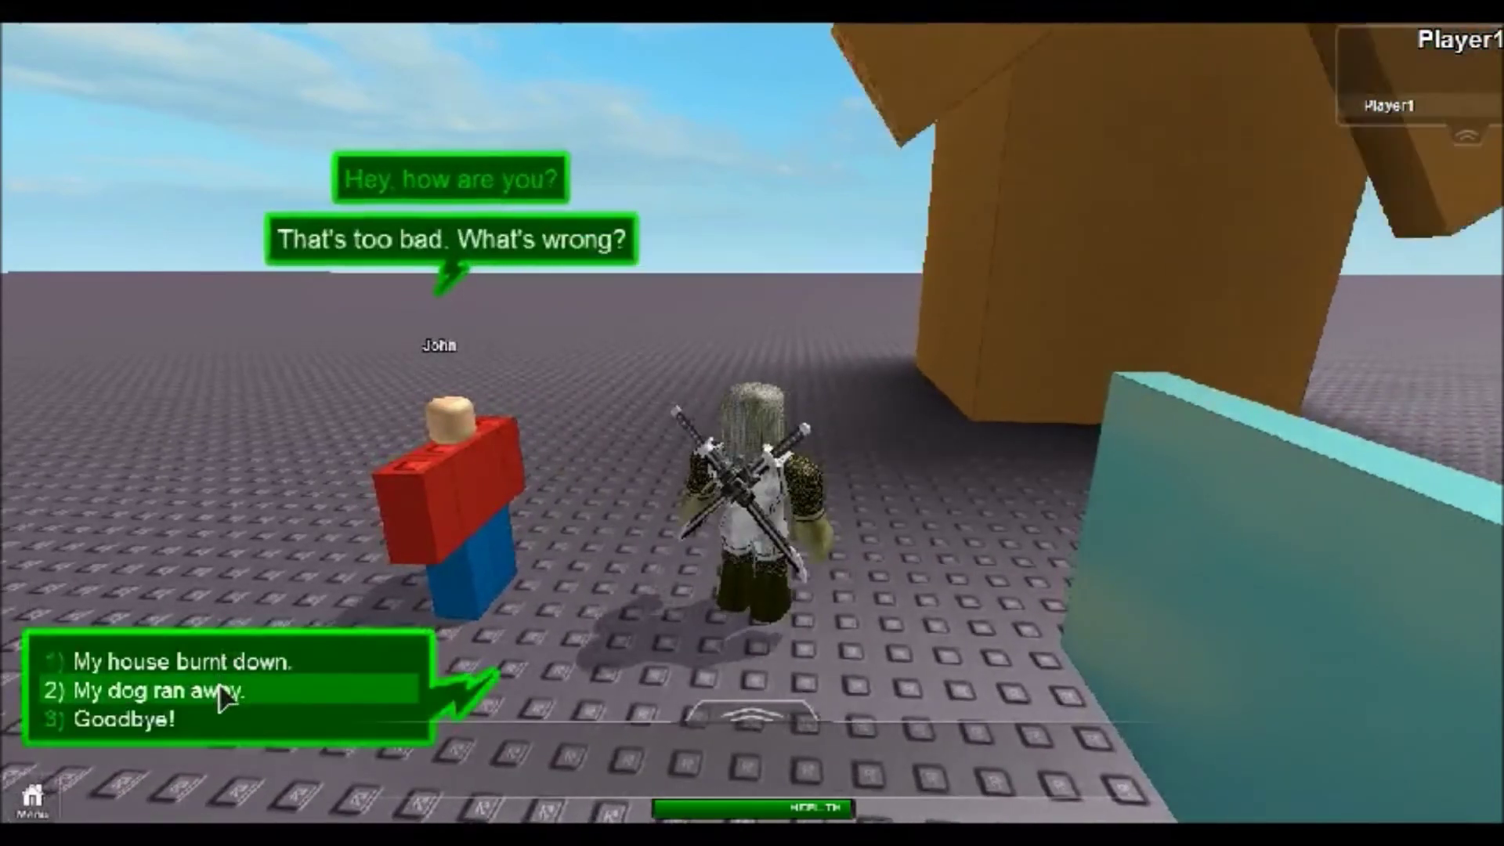
left_click(259, 670)
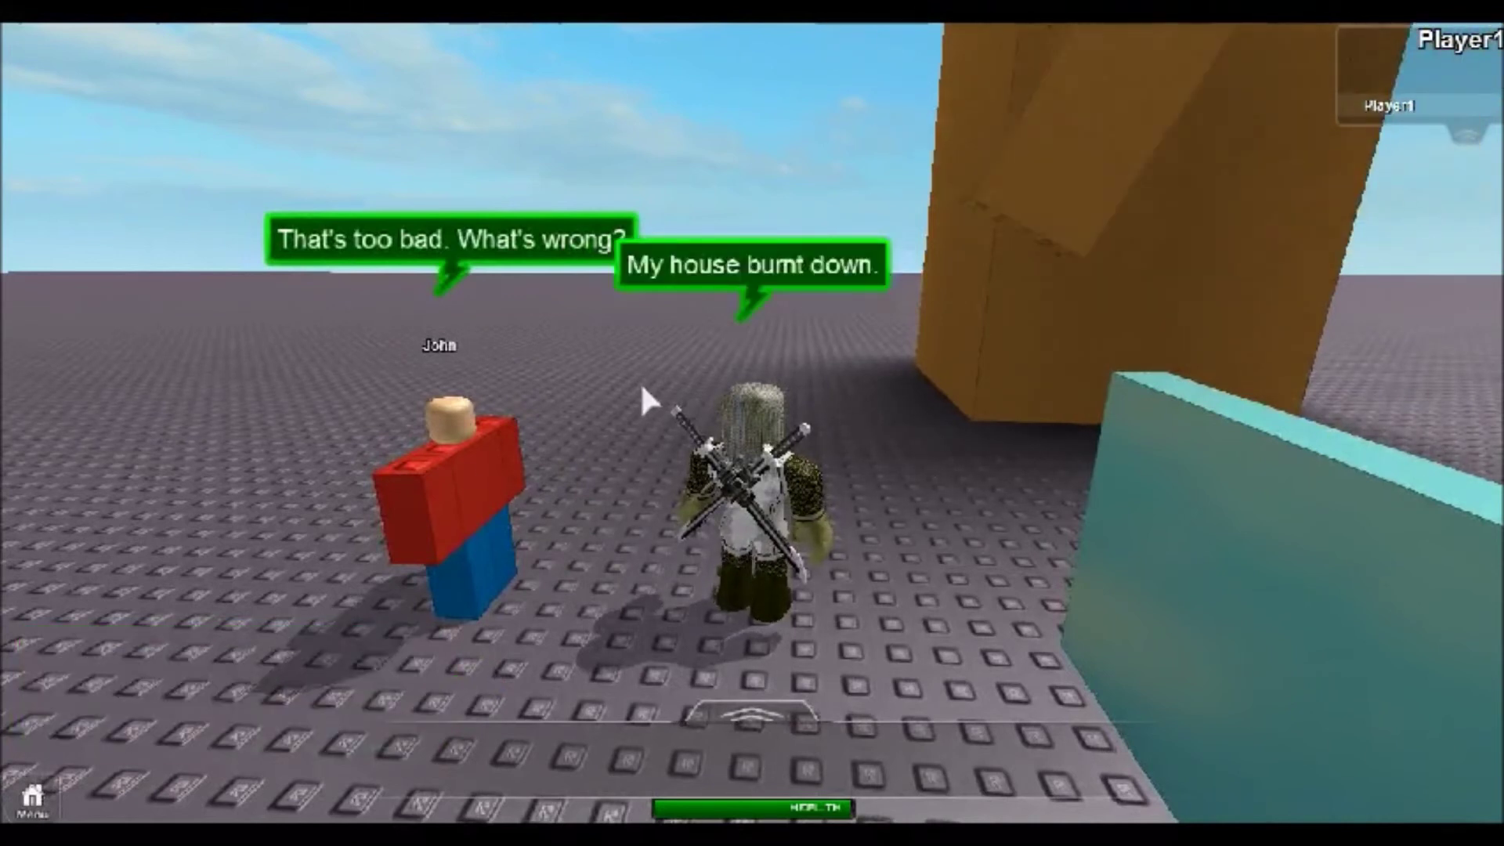
key("a")
key("a")
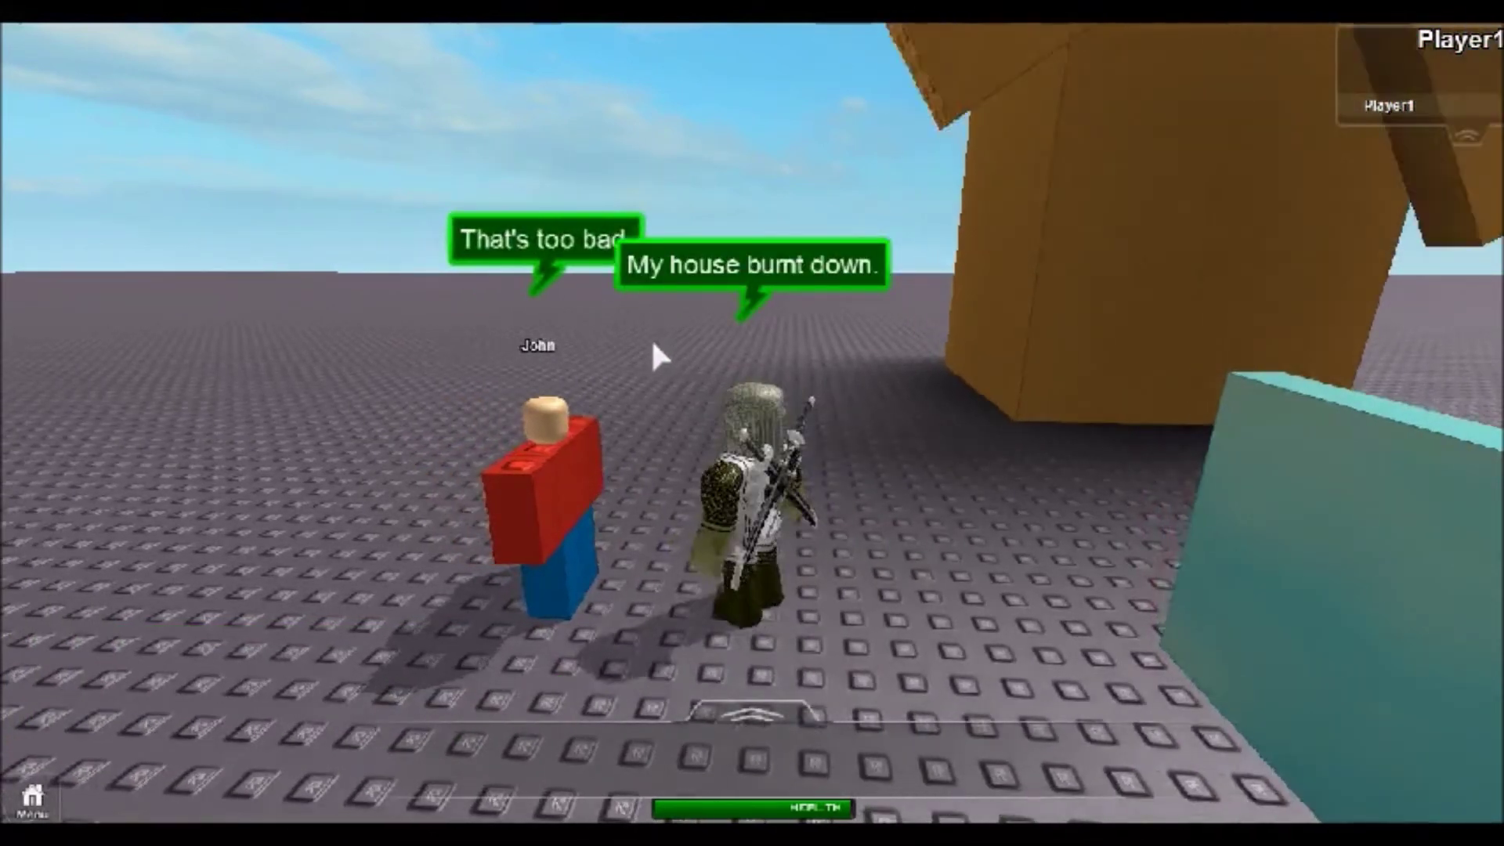
key("s")
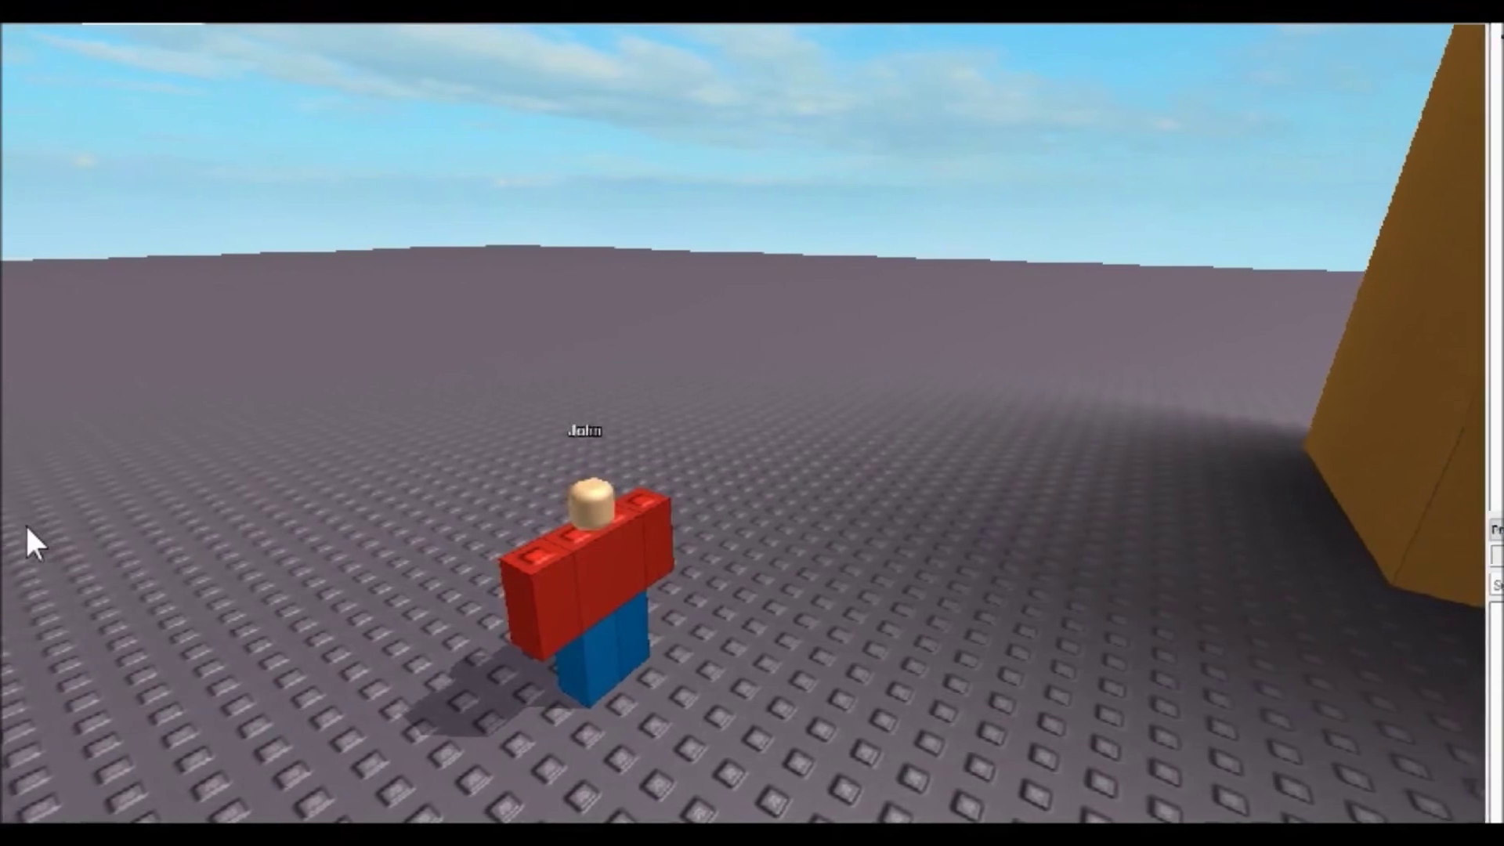
right_click(179, 545)
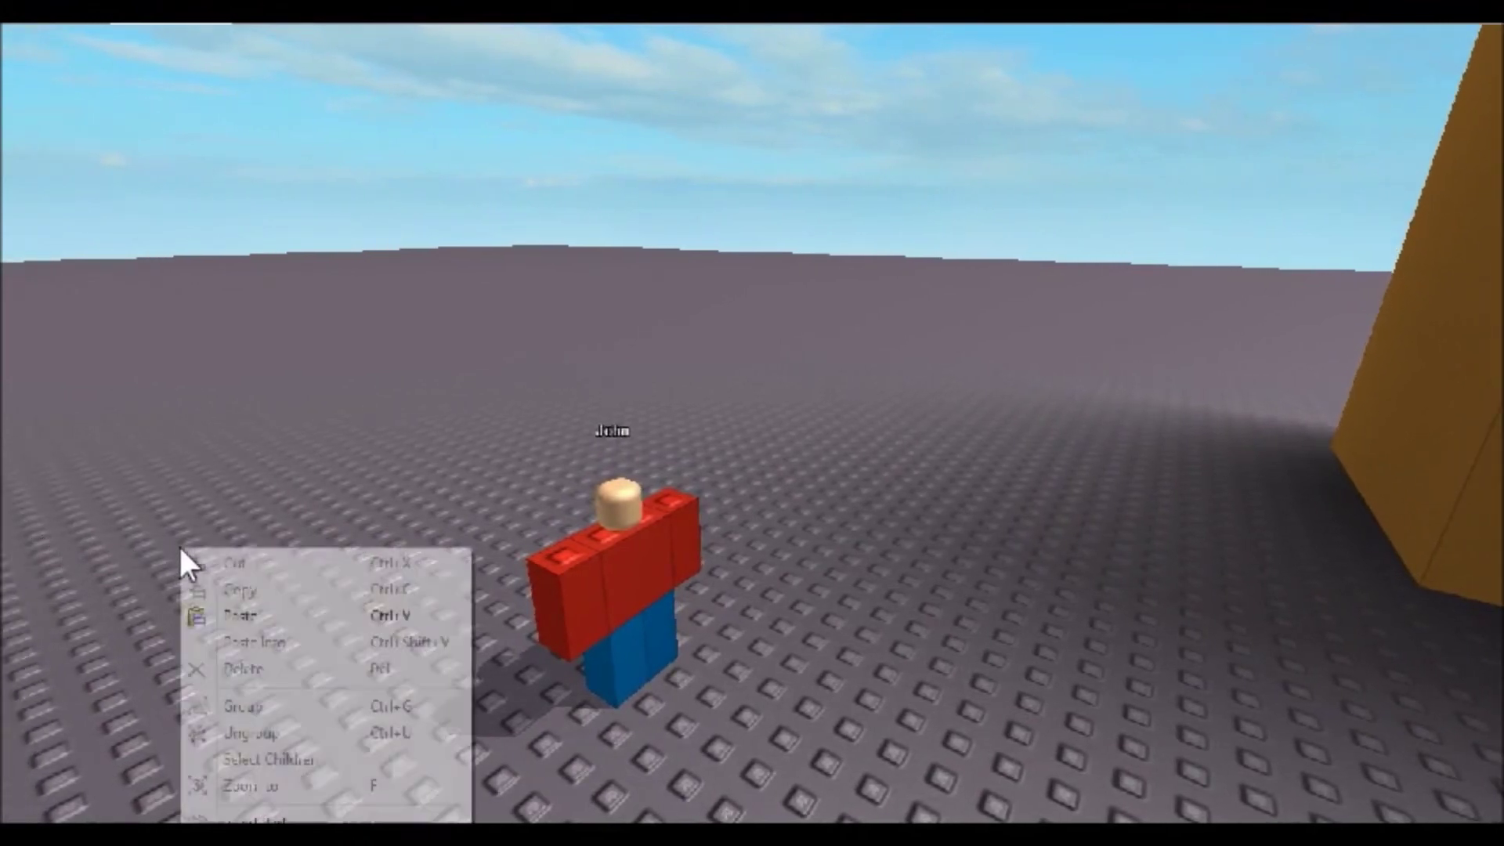
left_click(296, 465)
right_click_drag(296, 466, 296, 465)
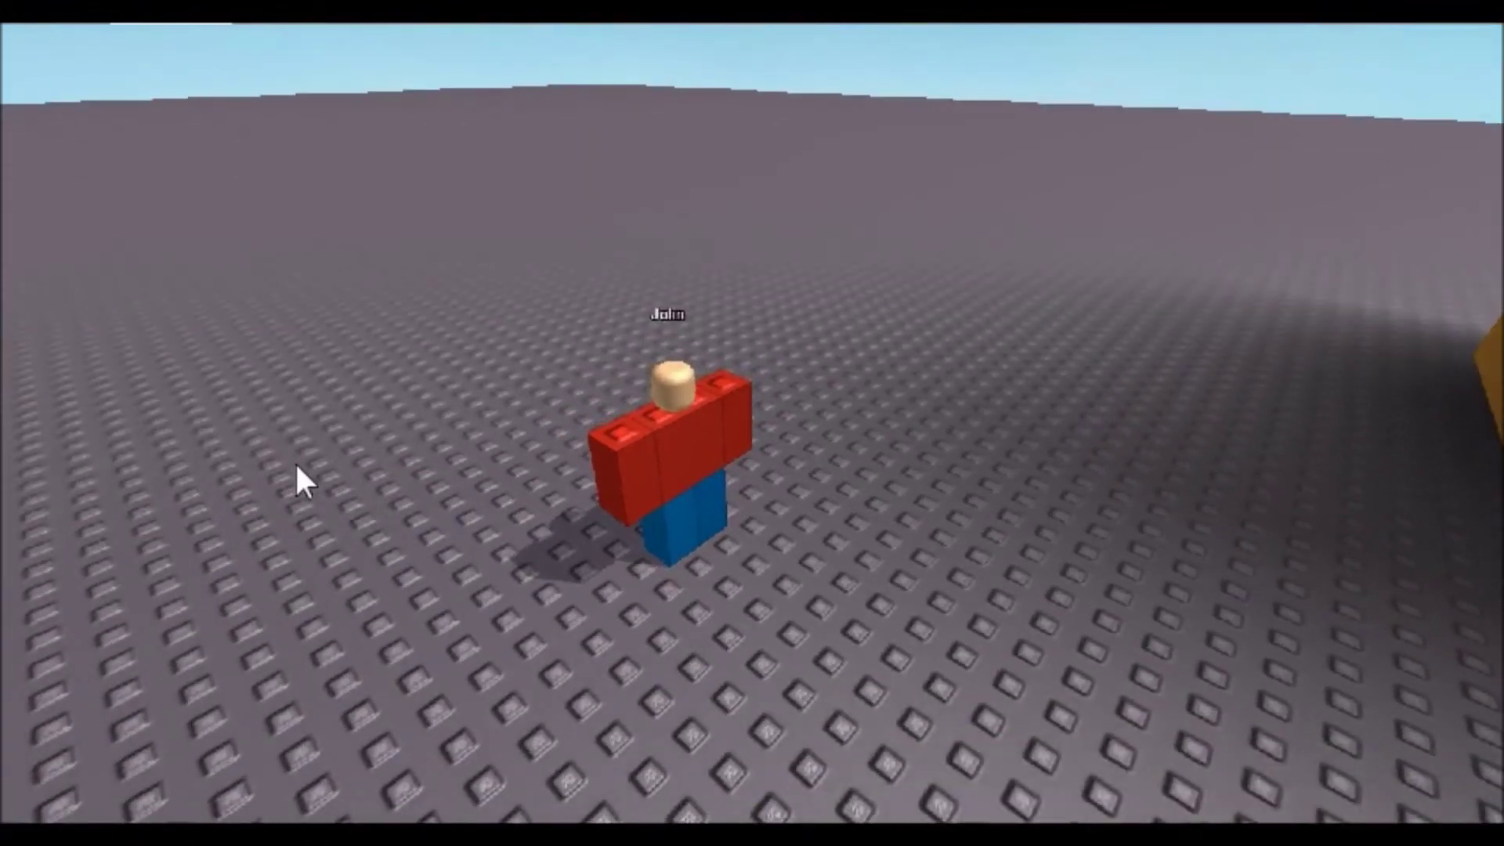